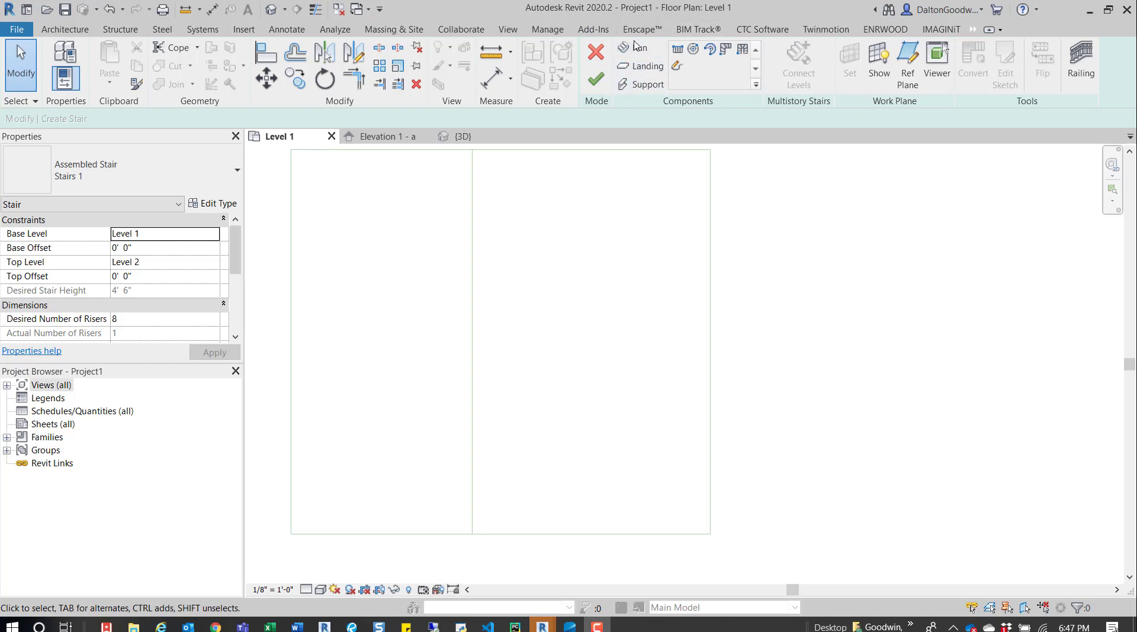
- Start a sketched stair run and draw a slanted boundary line inside the upper part of the wider floor bay
click(640, 57)
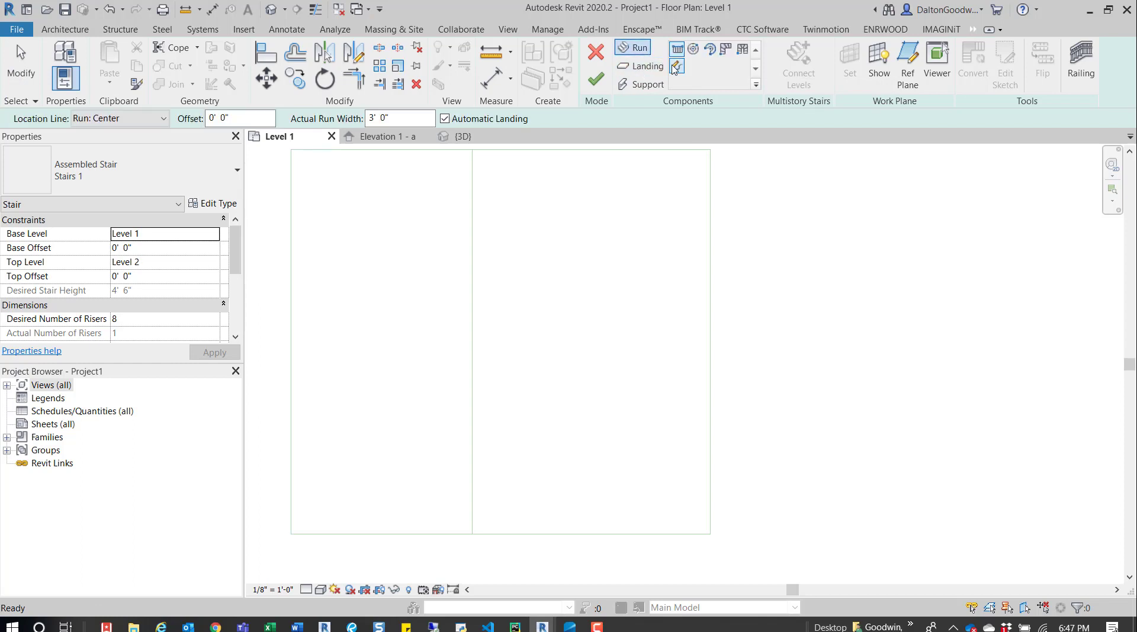
click(677, 66)
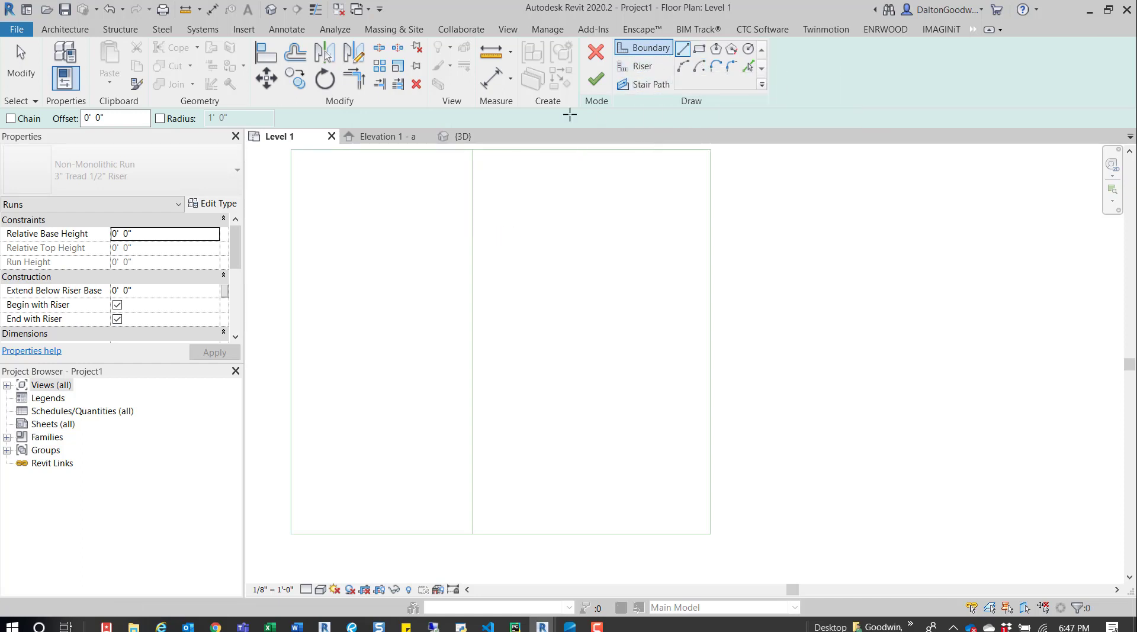
click(497, 268)
click(573, 251)
- Sketch a riser line about 3' long running down from the slanted boundary line
click(635, 65)
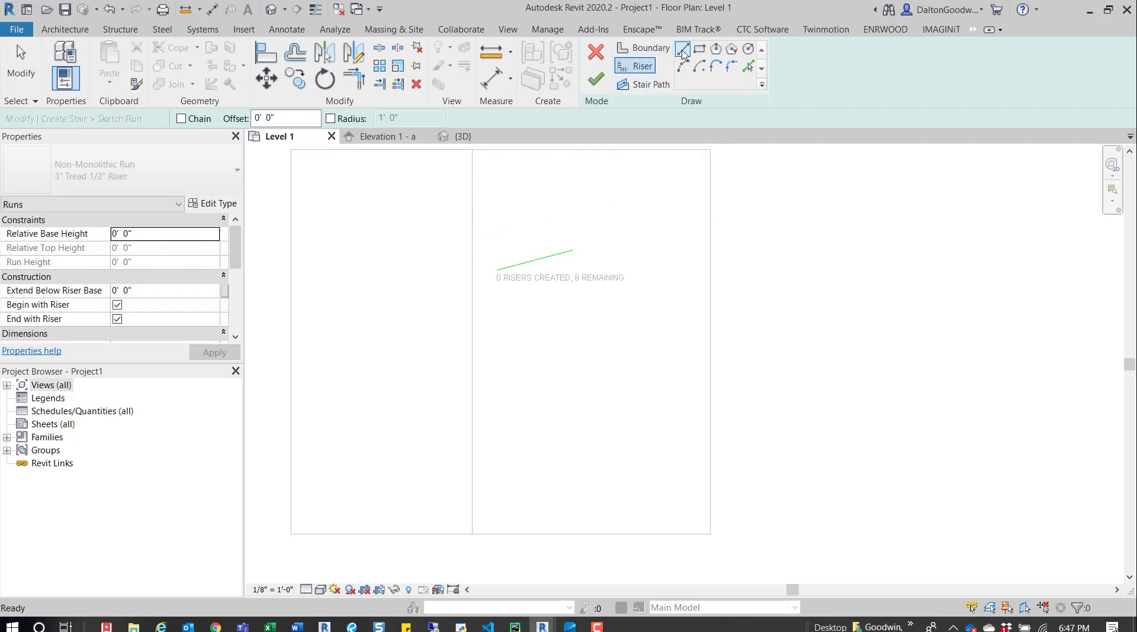
click(513, 266)
click(510, 320)
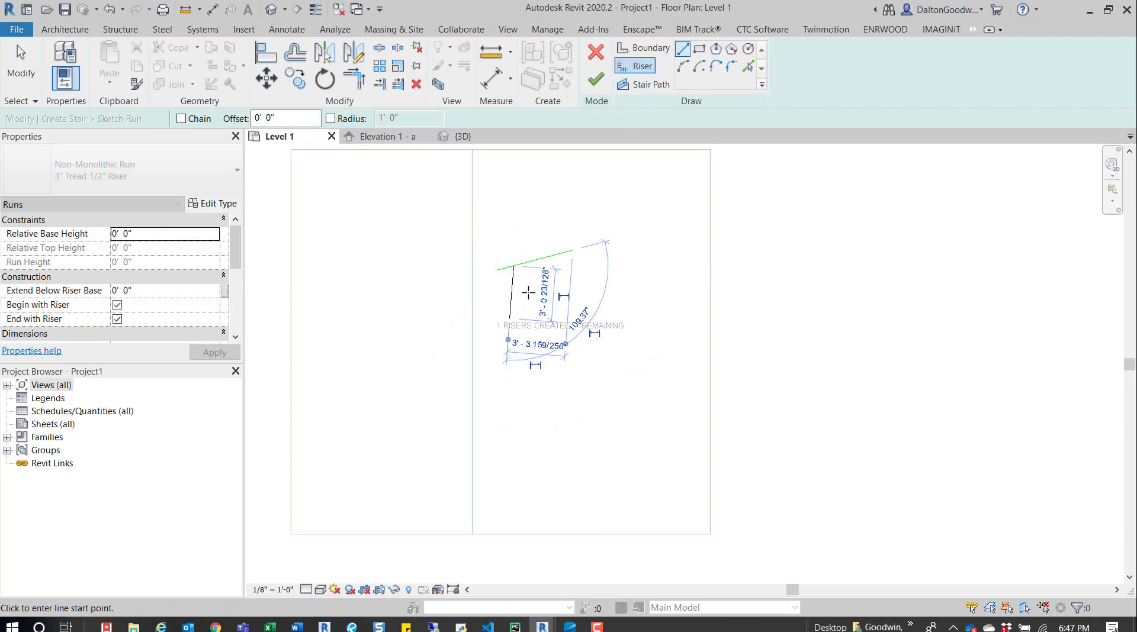
scroll(546, 330, up, 1)
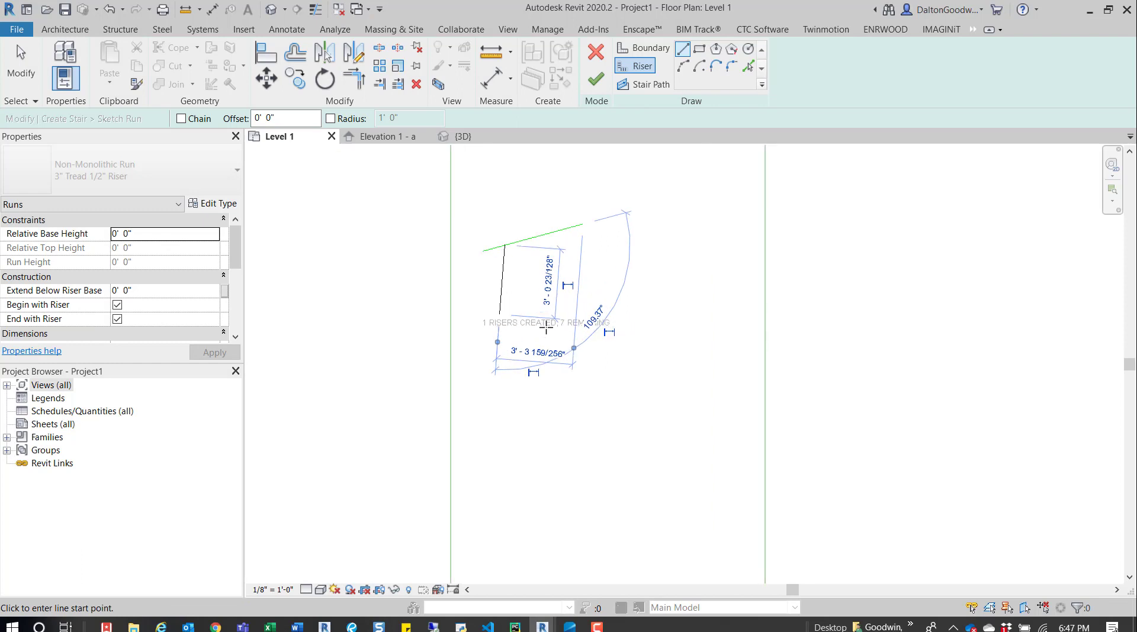
key(Escape)
key(Escape)
click(502, 285)
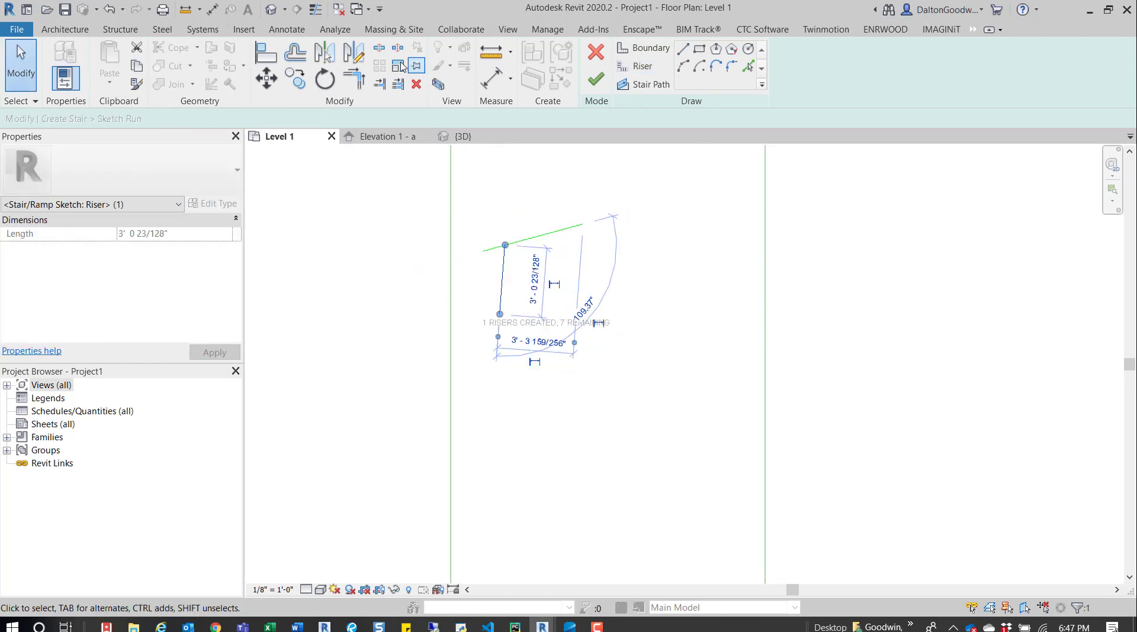
- Sketch a second boundary line about 2' 6" long below the riser's lower end
click(646, 66)
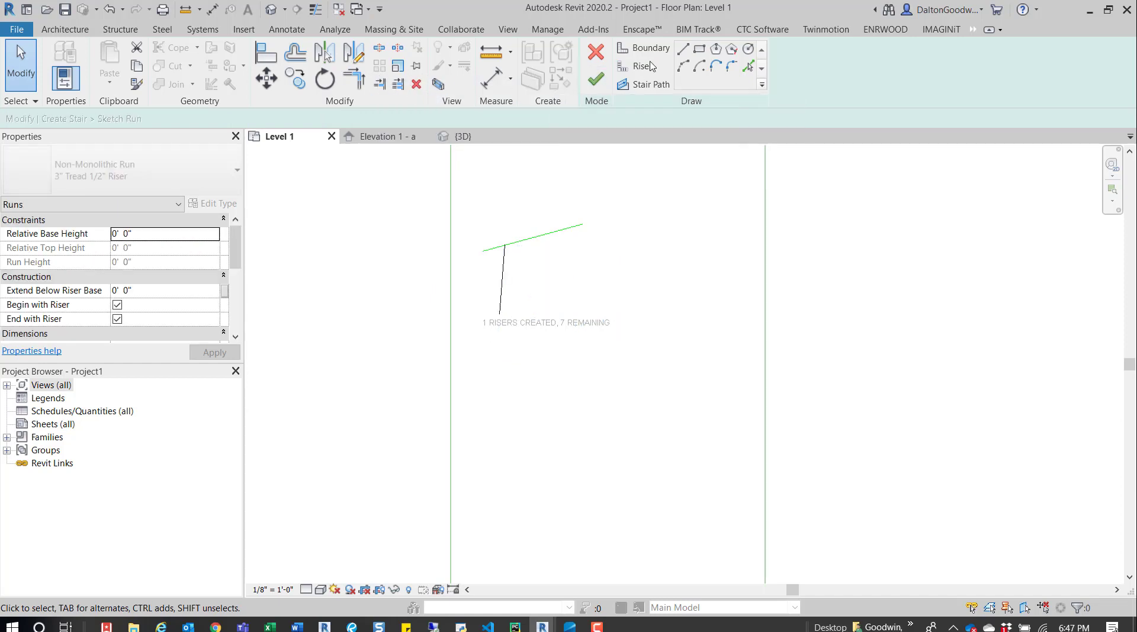
click(645, 47)
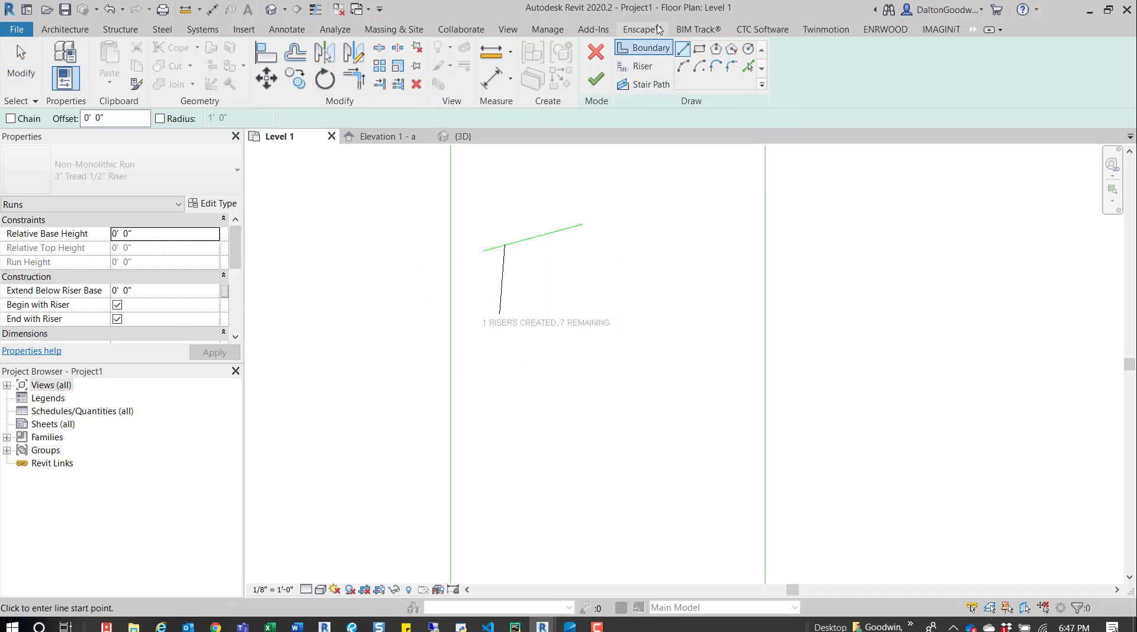
click(554, 355)
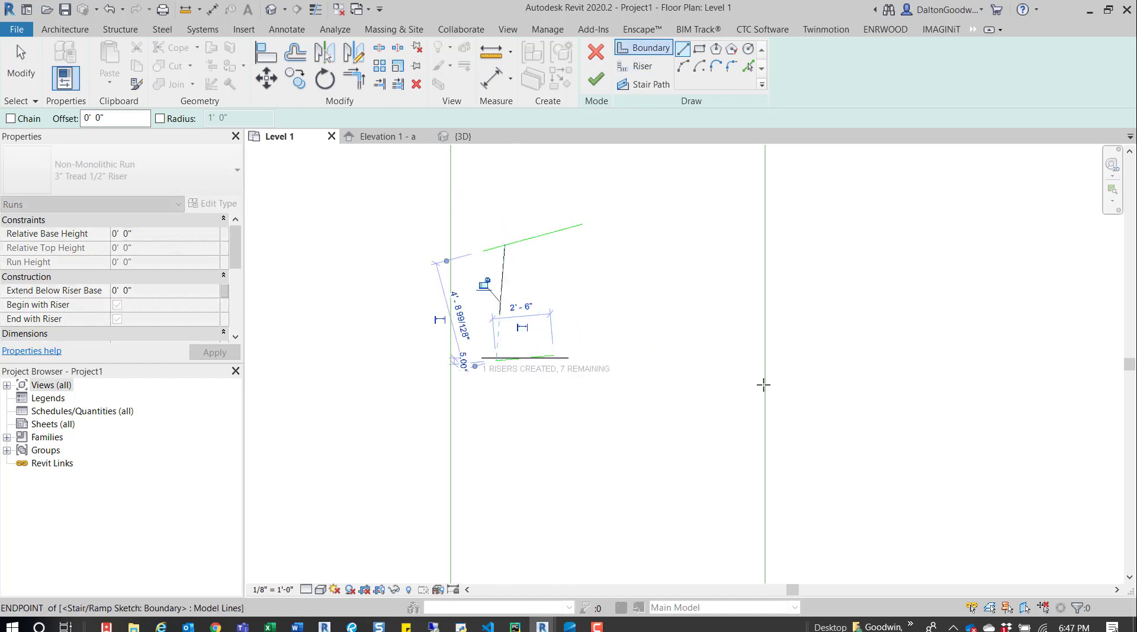
key(Escape)
key(Escape)
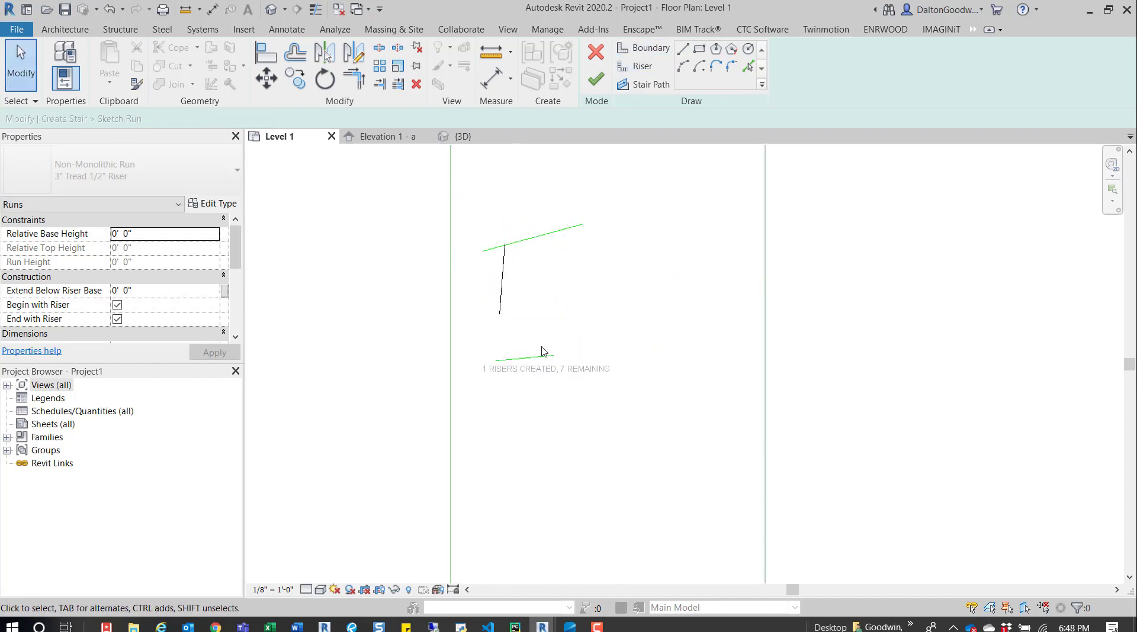
- Delete both boundary lines and the riser from the run sketch
drag(562, 337, 521, 391)
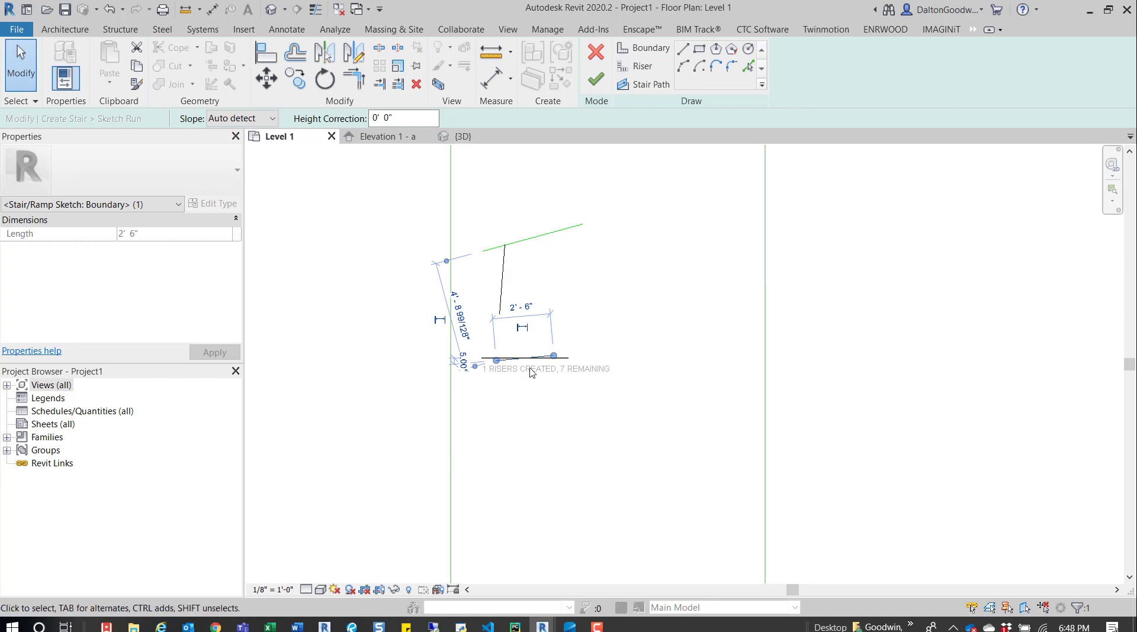
key(Delete)
drag(570, 190, 483, 254)
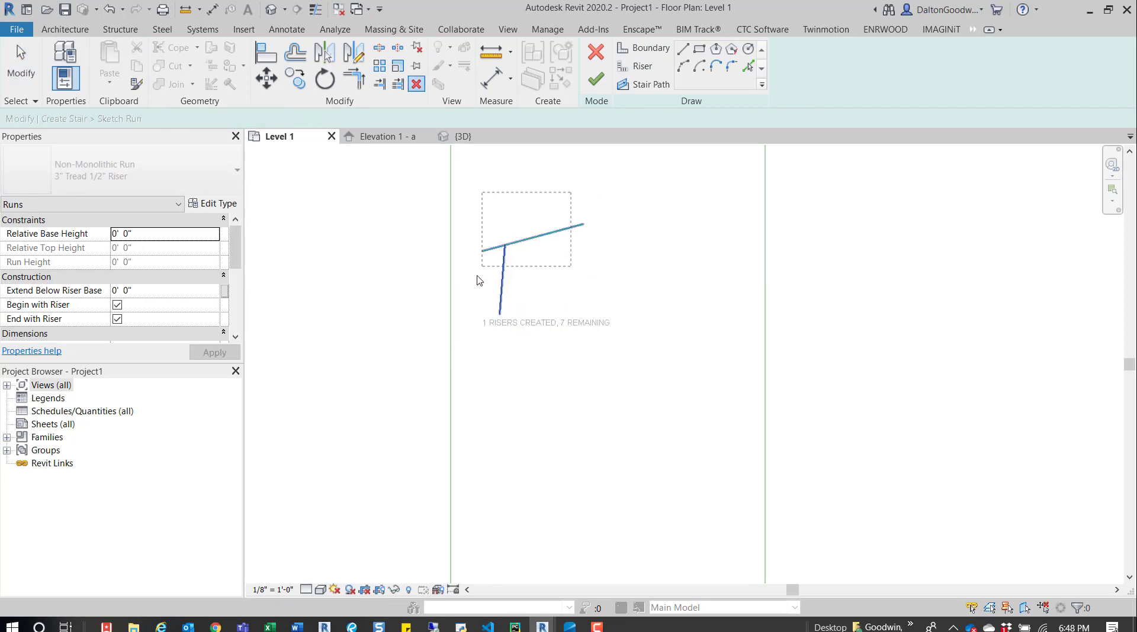
key(Delete)
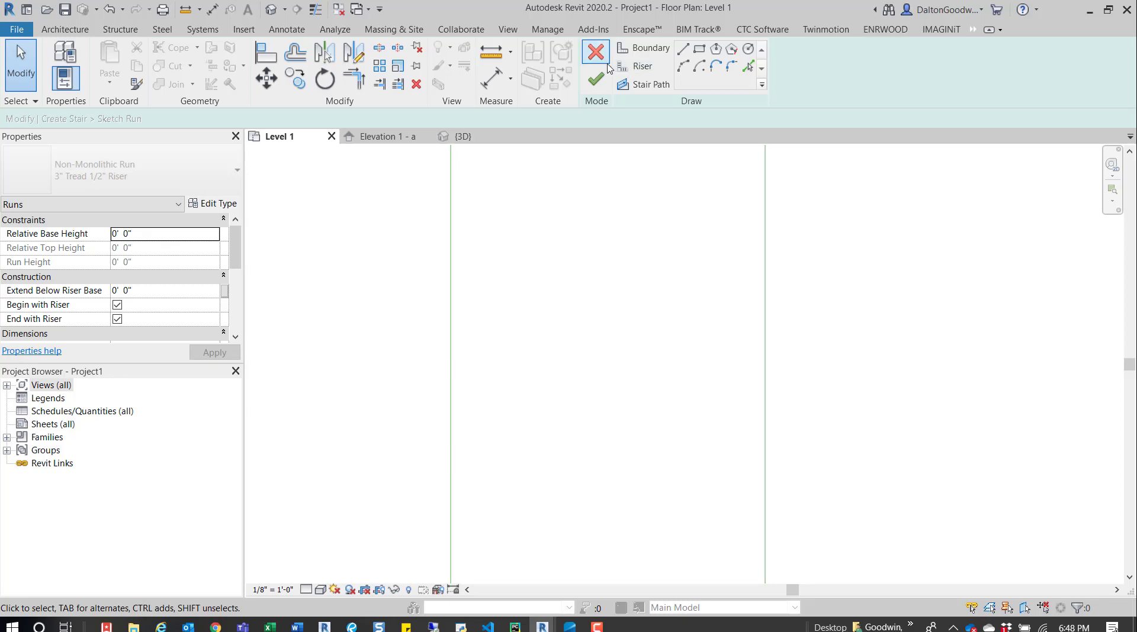
- Discard the run sketch and cancel the stair creation
click(606, 60)
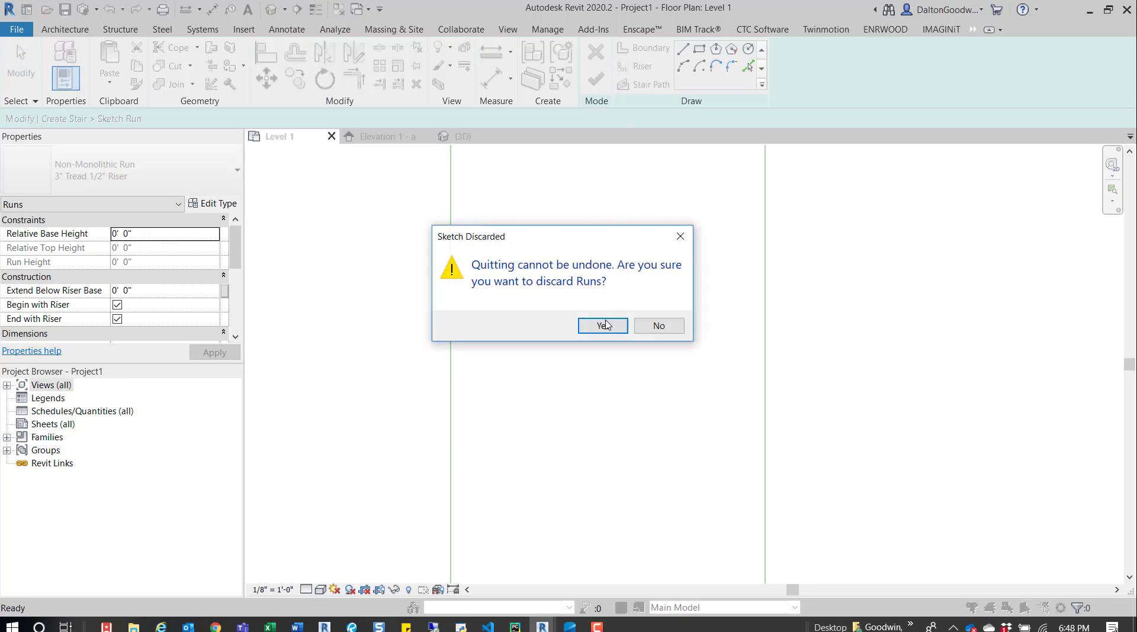
click(604, 326)
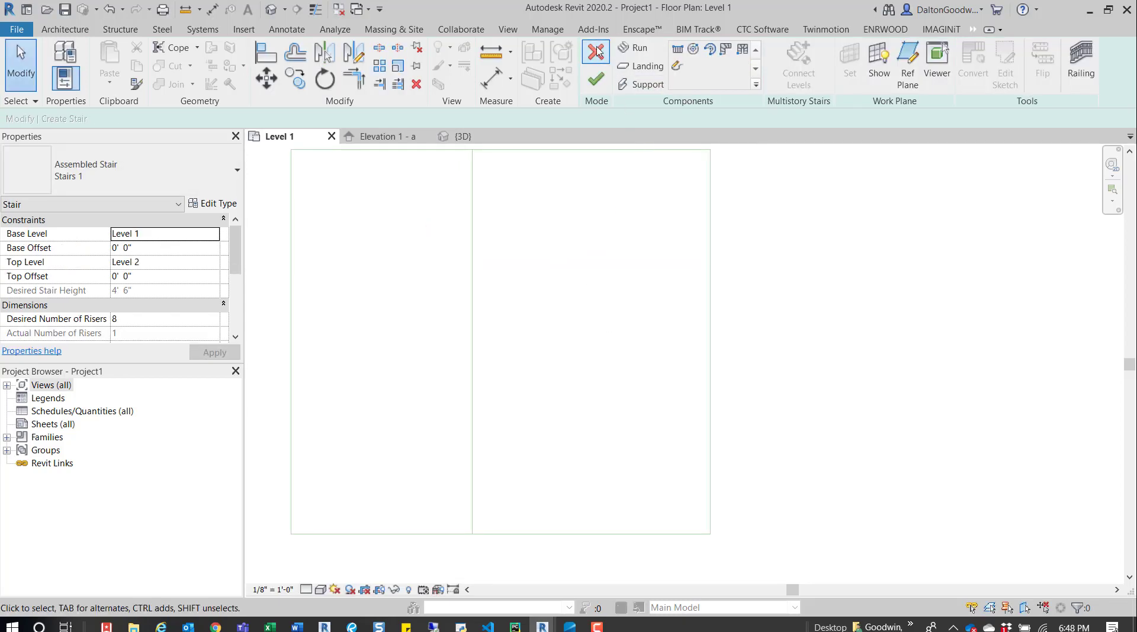
click(597, 52)
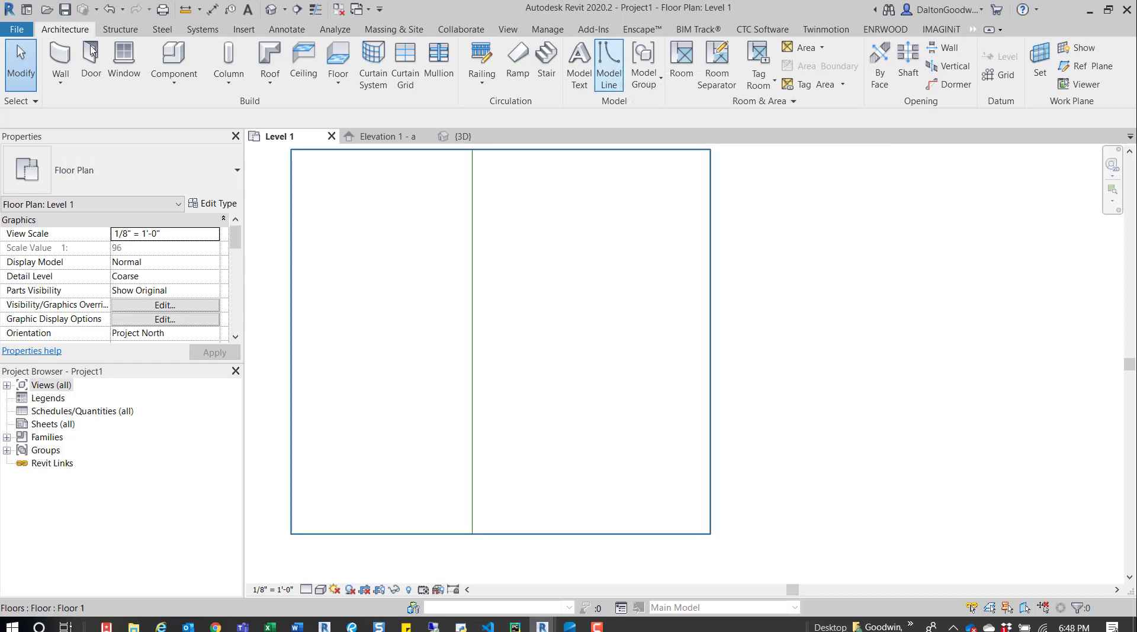
- Draw an arc model line about 17' in radius, from the interior vertical line near the floor's upper edge into the wider bay
click(609, 70)
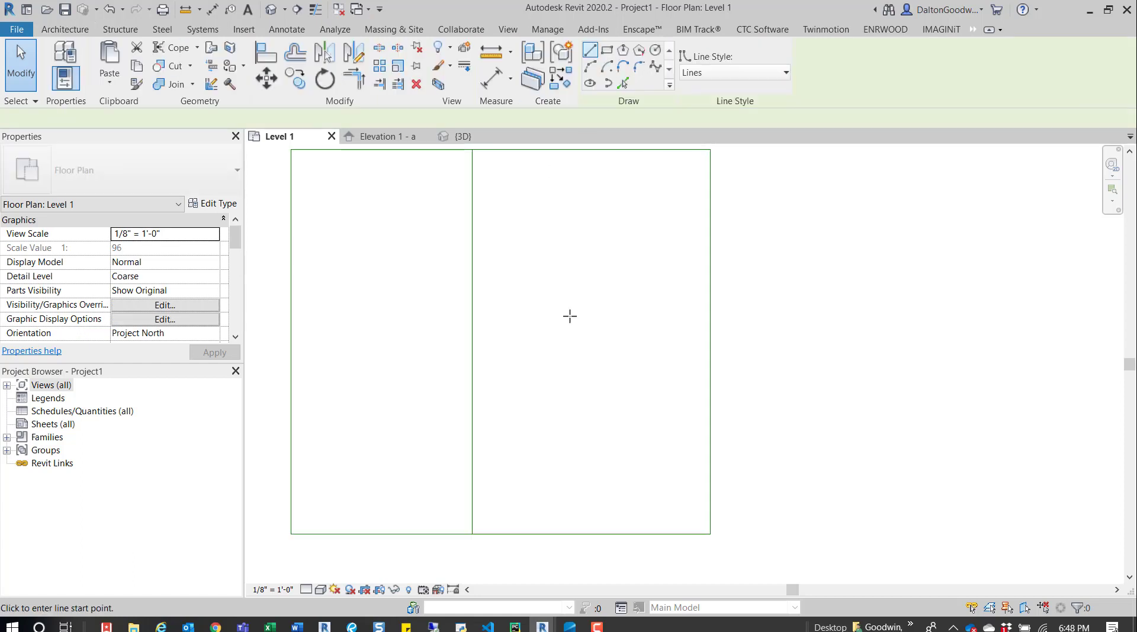
middle_drag(481, 214, 498, 269)
click(590, 66)
click(508, 232)
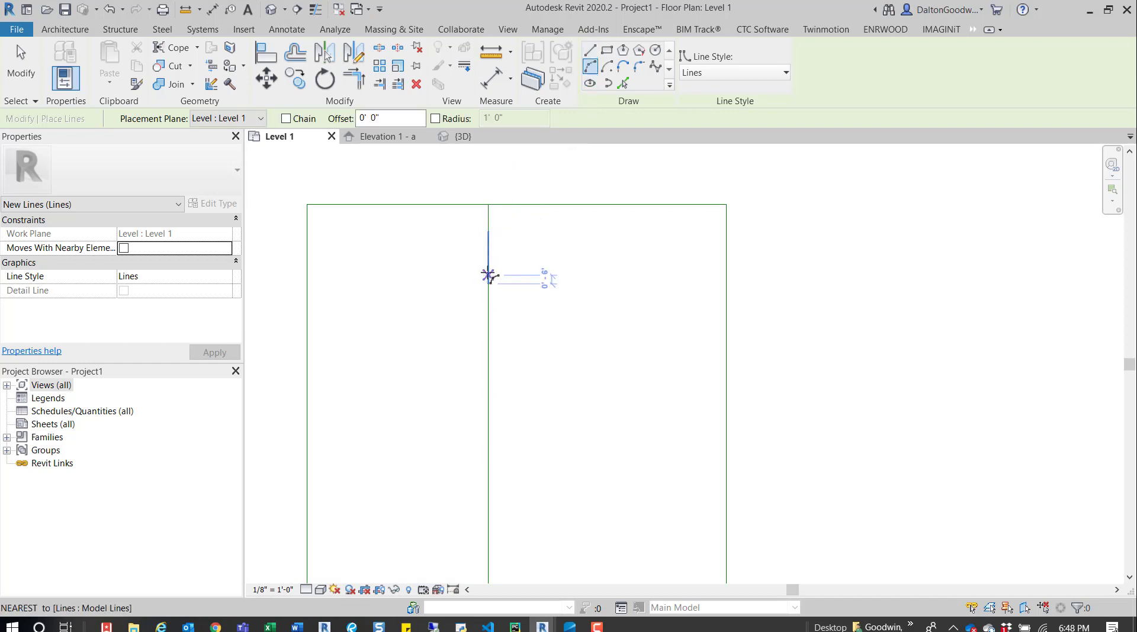
click(489, 259)
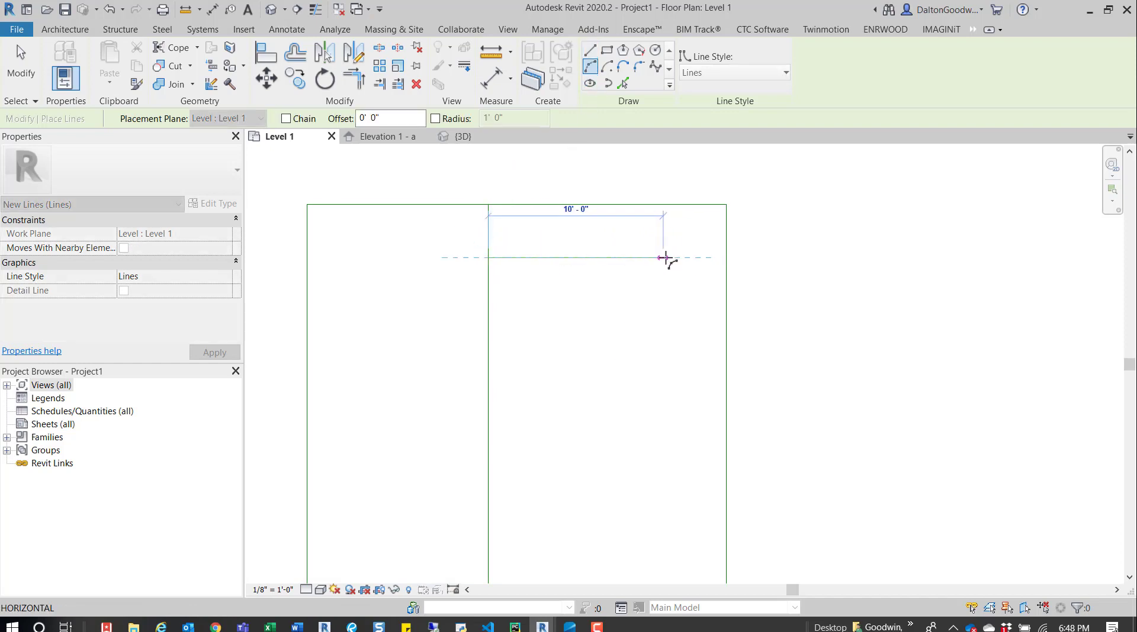
click(690, 320)
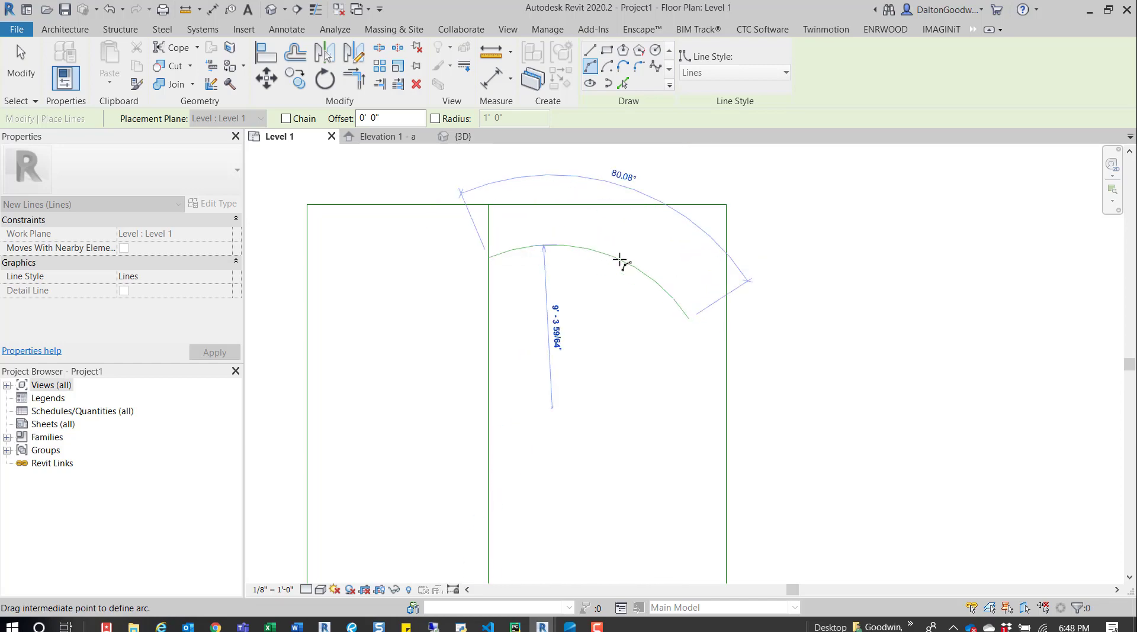
click(611, 279)
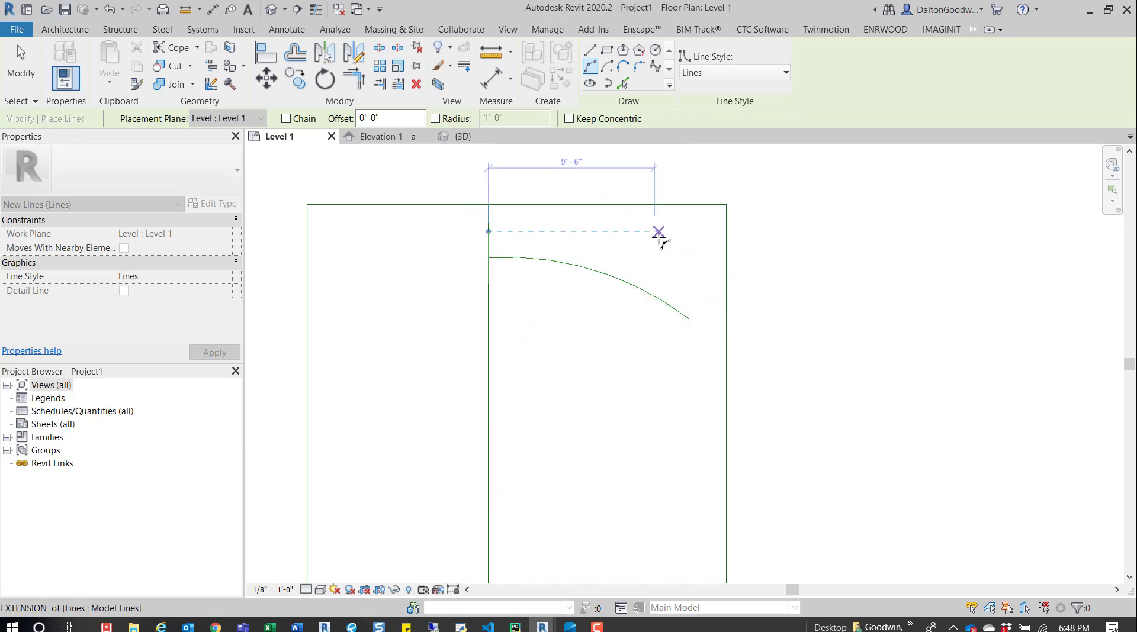
key(Escape)
key(Escape)
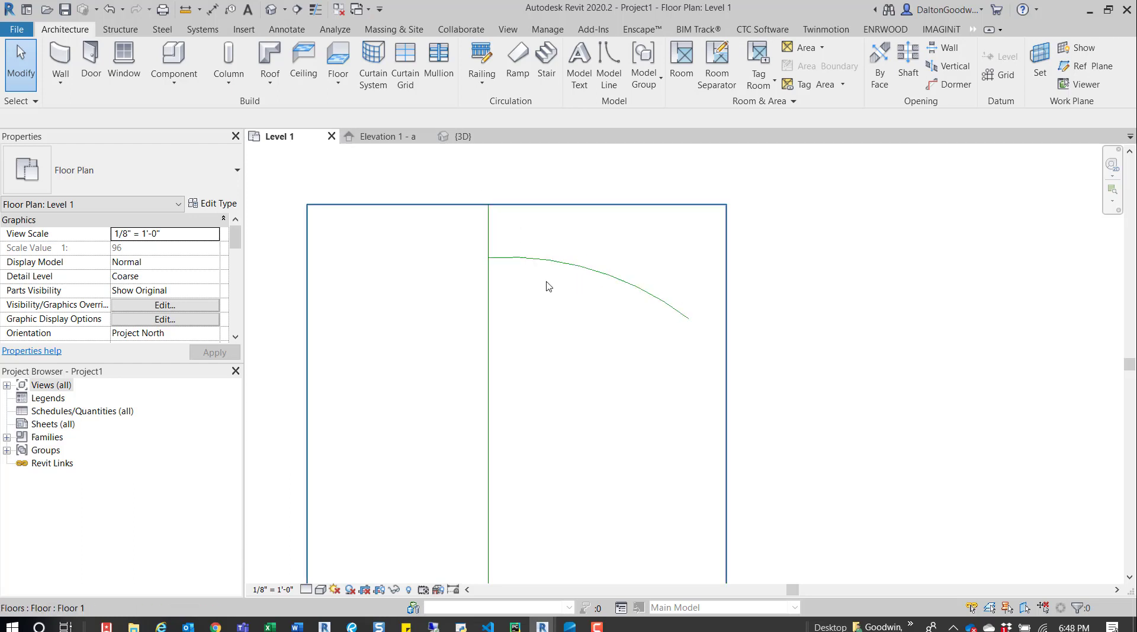
- Offset a copy of the arc 3' 0" toward its inner side
click(595, 282)
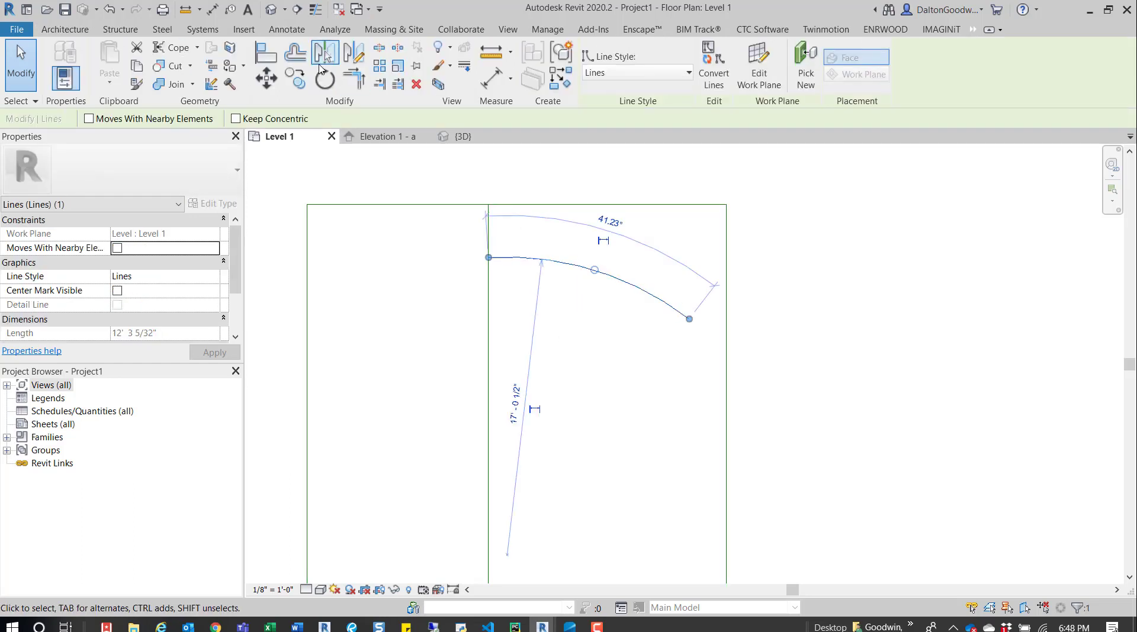
click(295, 52)
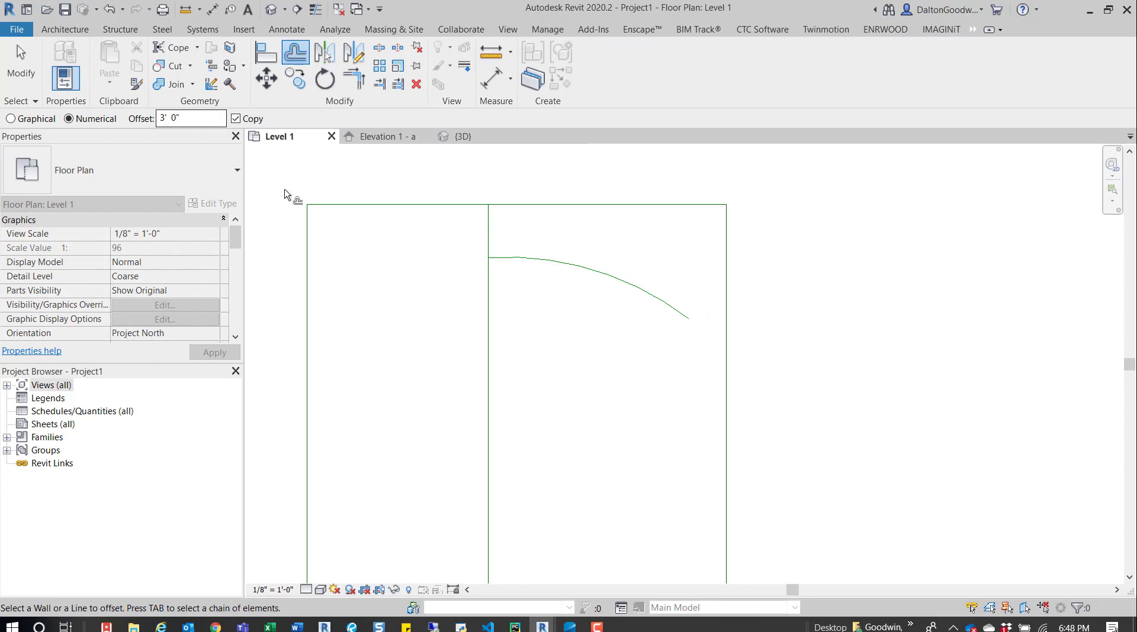
click(589, 275)
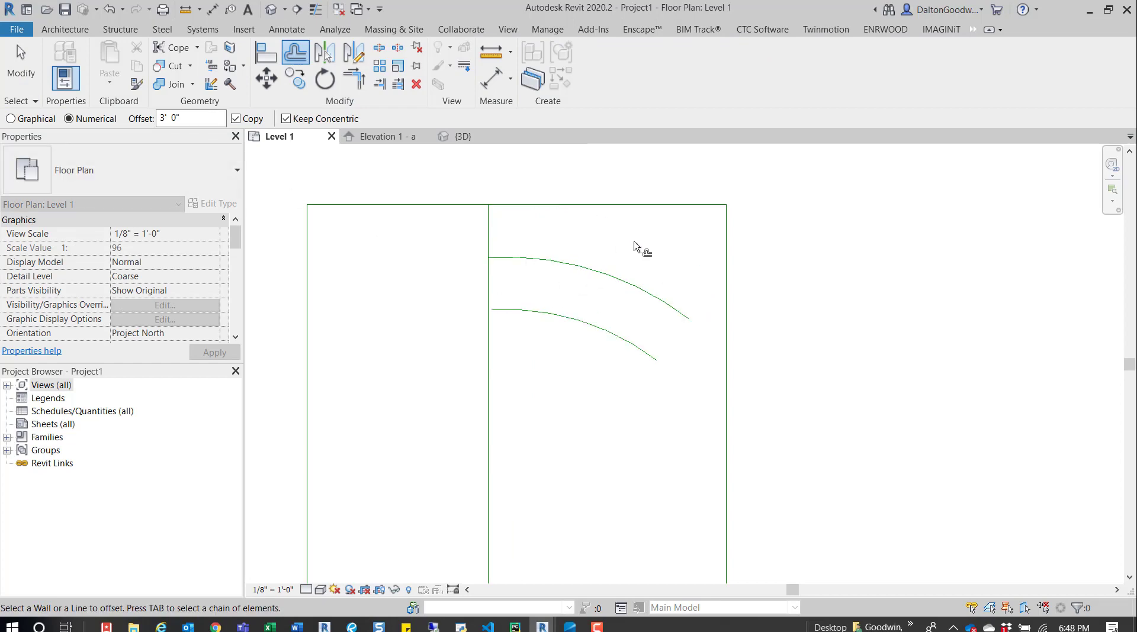
key(Escape)
- Move both arcs together so the inner arc's start point lies on the interior vertical line
scroll(524, 297, up, 4)
click(498, 332)
drag(559, 172, 504, 350)
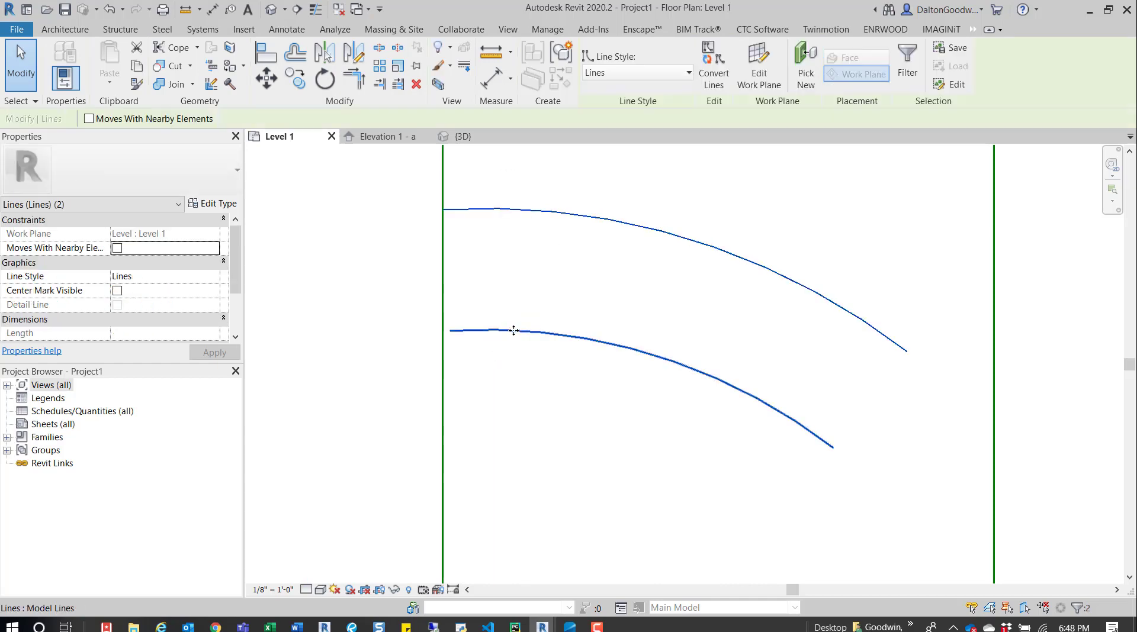
click(540, 312)
drag(592, 176, 474, 376)
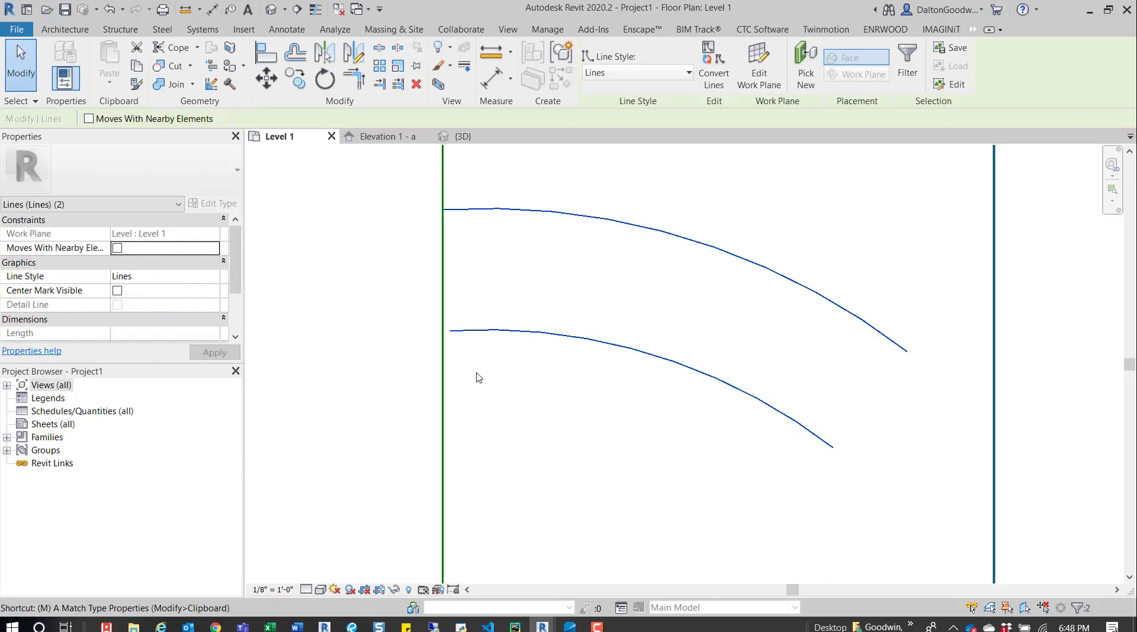
key(m)
key(v)
click(450, 331)
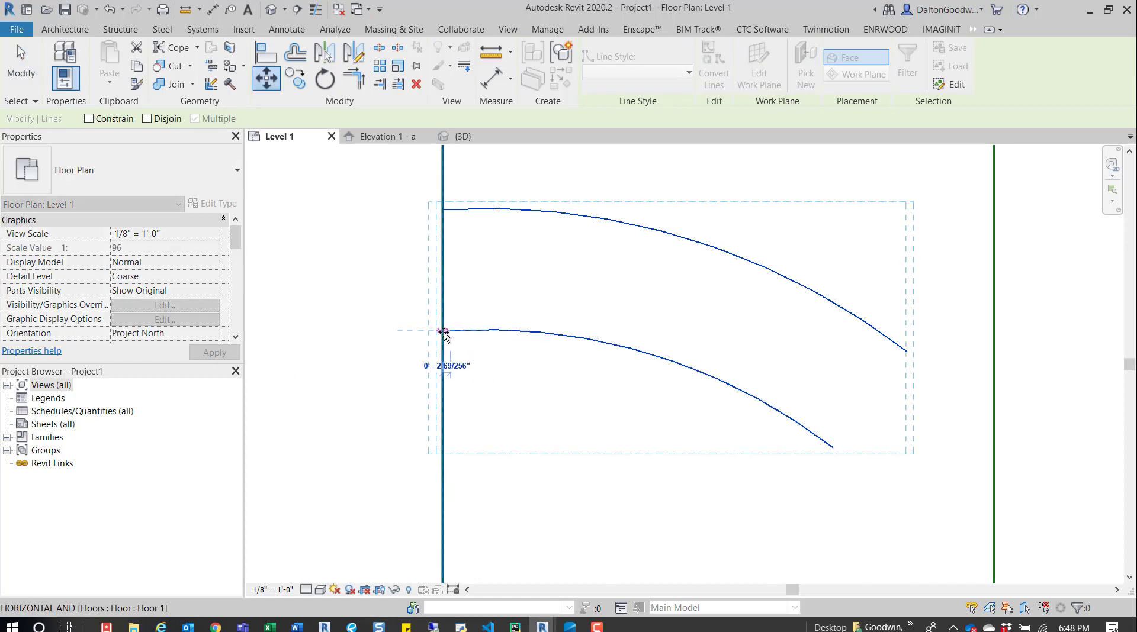
click(443, 331)
key(Escape)
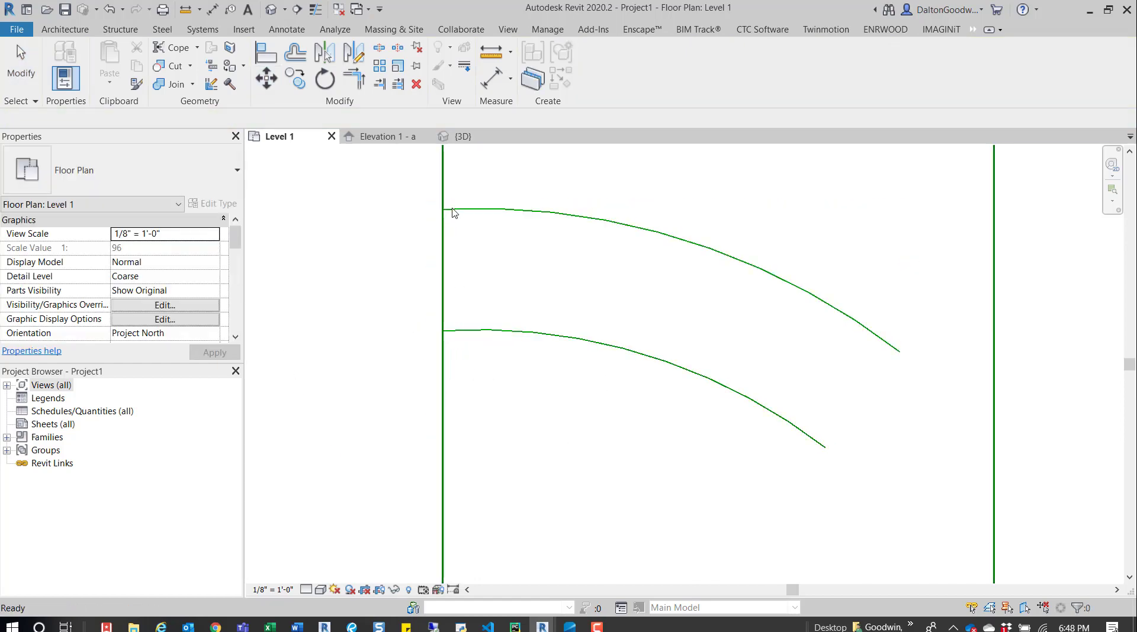
- Adjust the outer arc's start point to meet the interior vertical line
click(453, 212)
mouse_move(444, 211)
mouse_down()
mouse_move(464, 211)
mouse_move(443, 209)
mouse_up()
click(444, 208)
key(Escape)
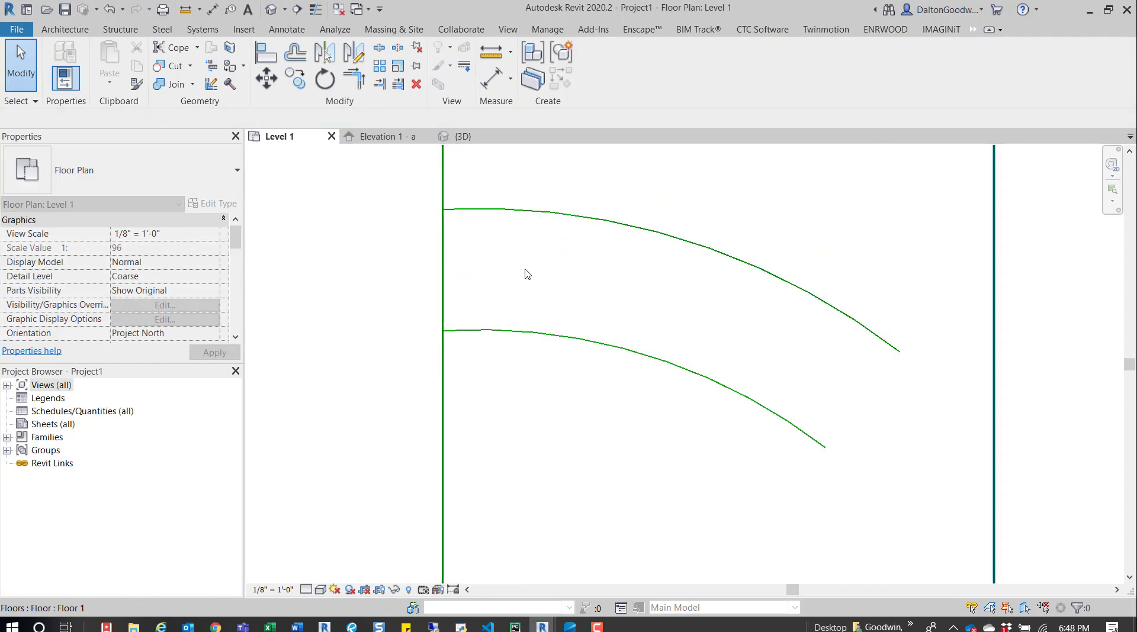
- Draw a straight model line joining the start points of the inner and outer arcs along the interior vertical line
scroll(527, 275, down, 3)
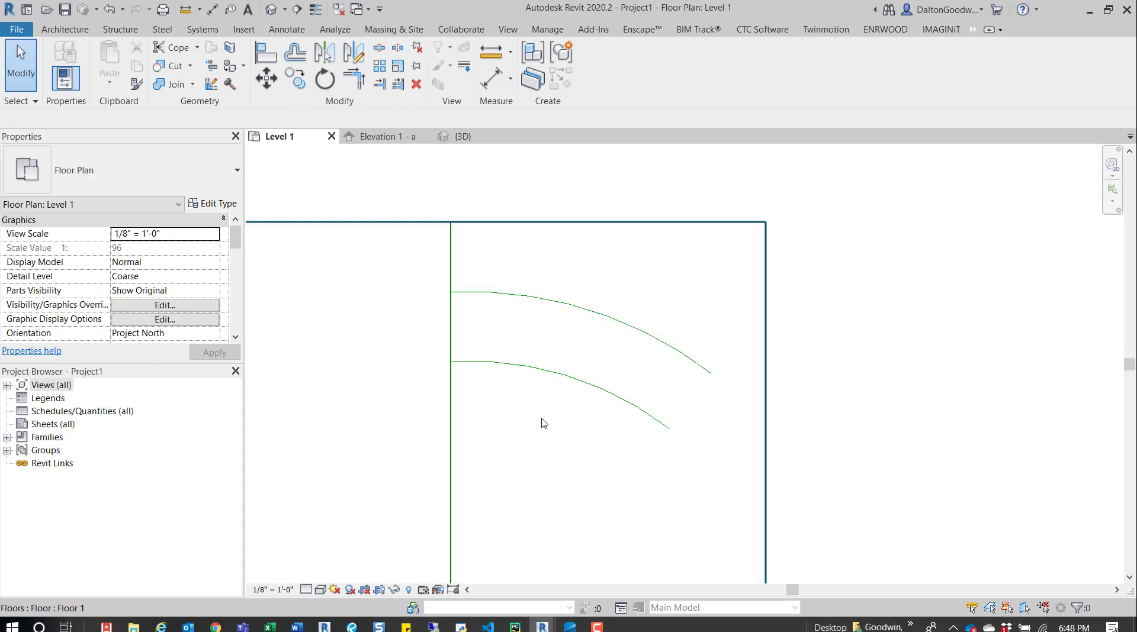
key(l)
key(i)
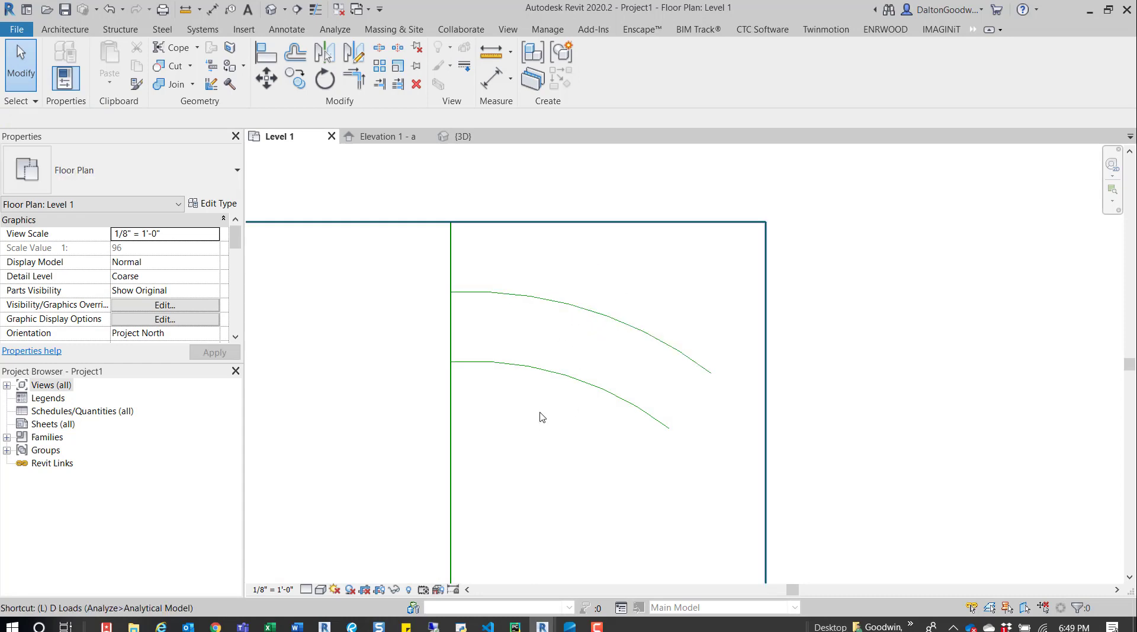
click(451, 361)
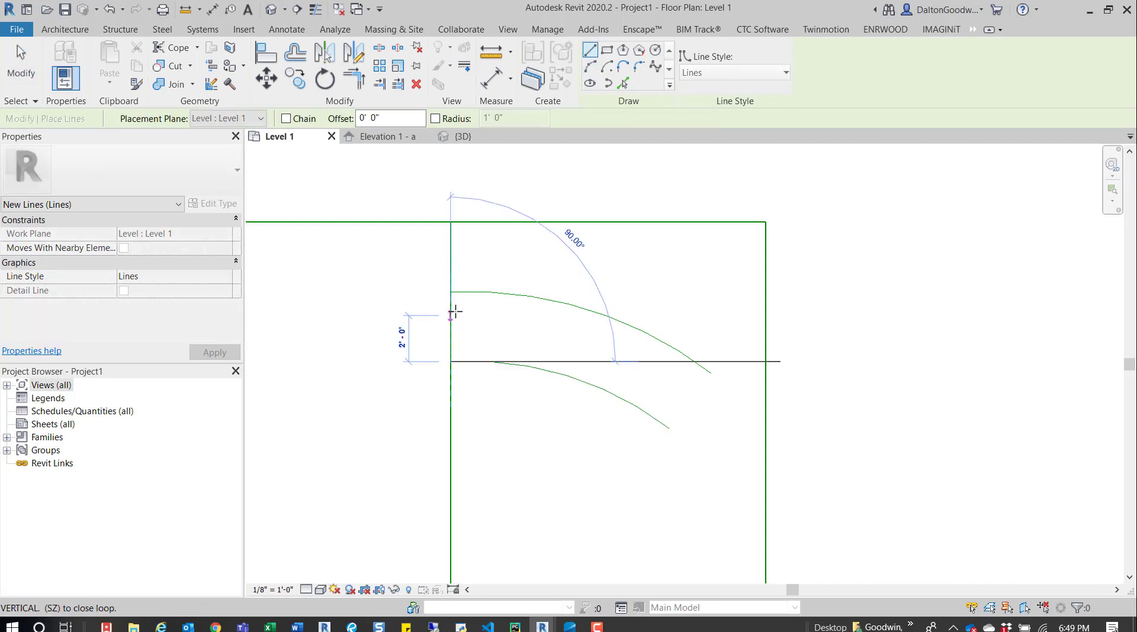
click(450, 292)
key(Escape)
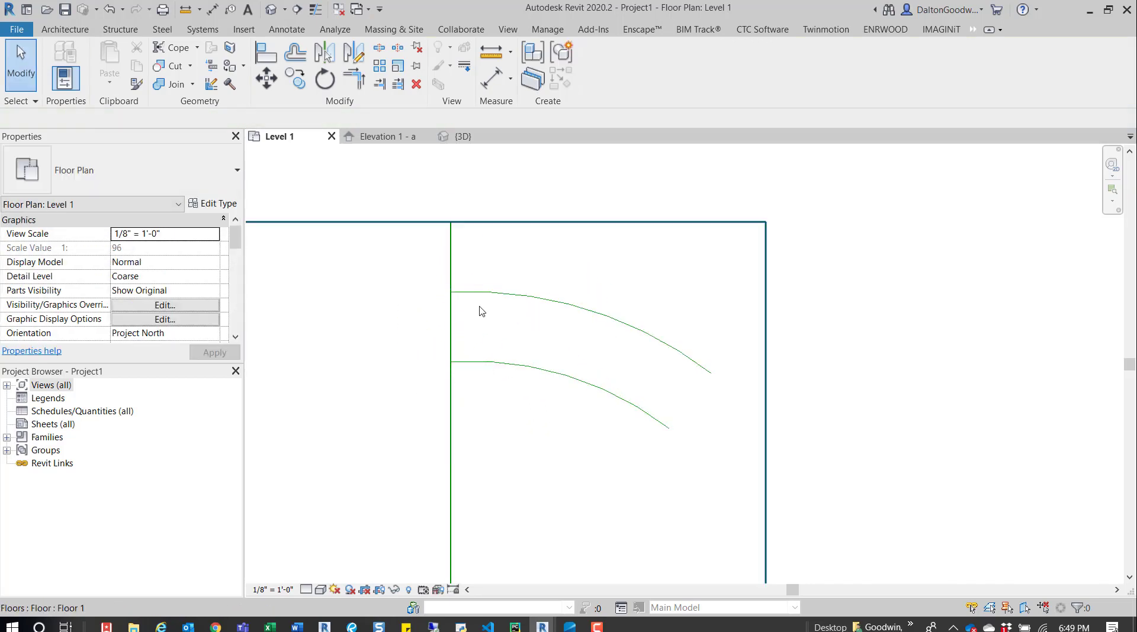
key(Tab)
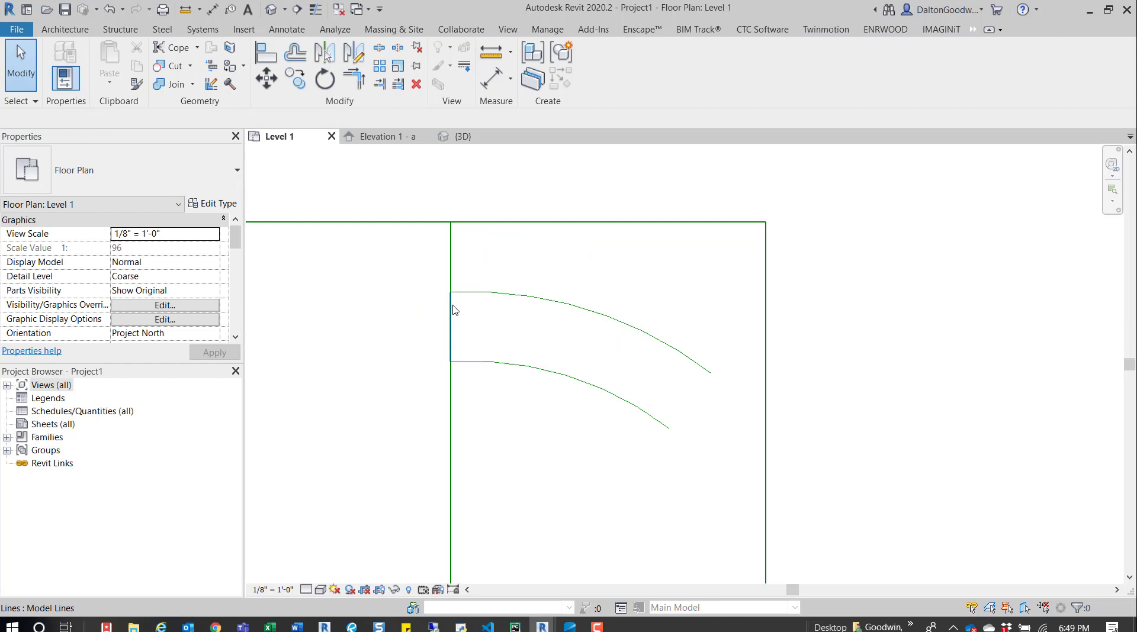
click(453, 310)
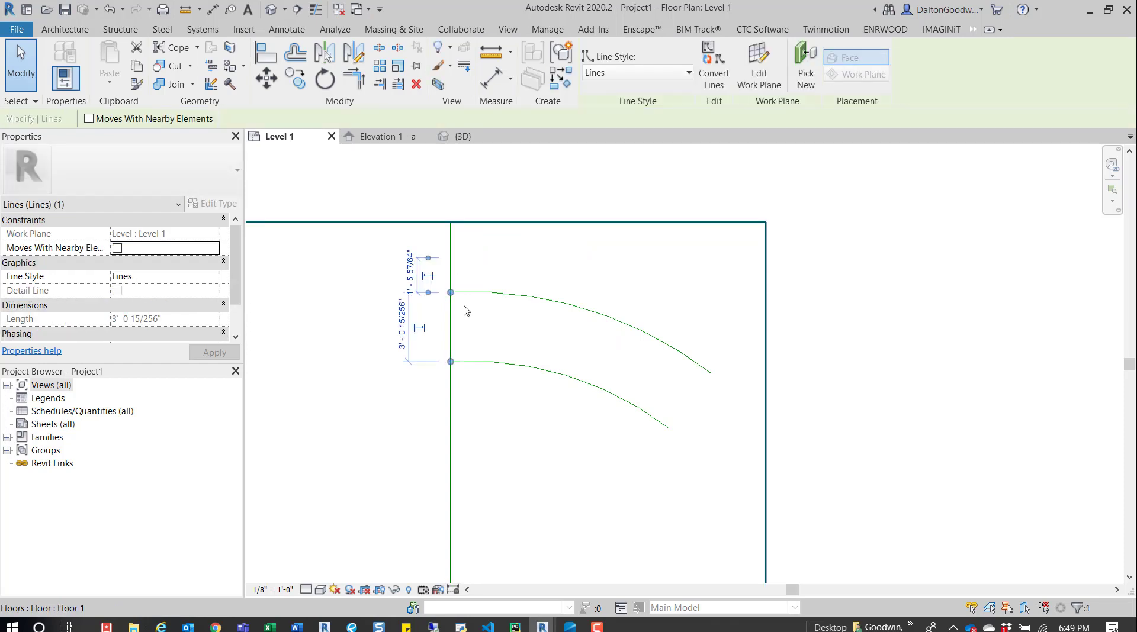
click(380, 70)
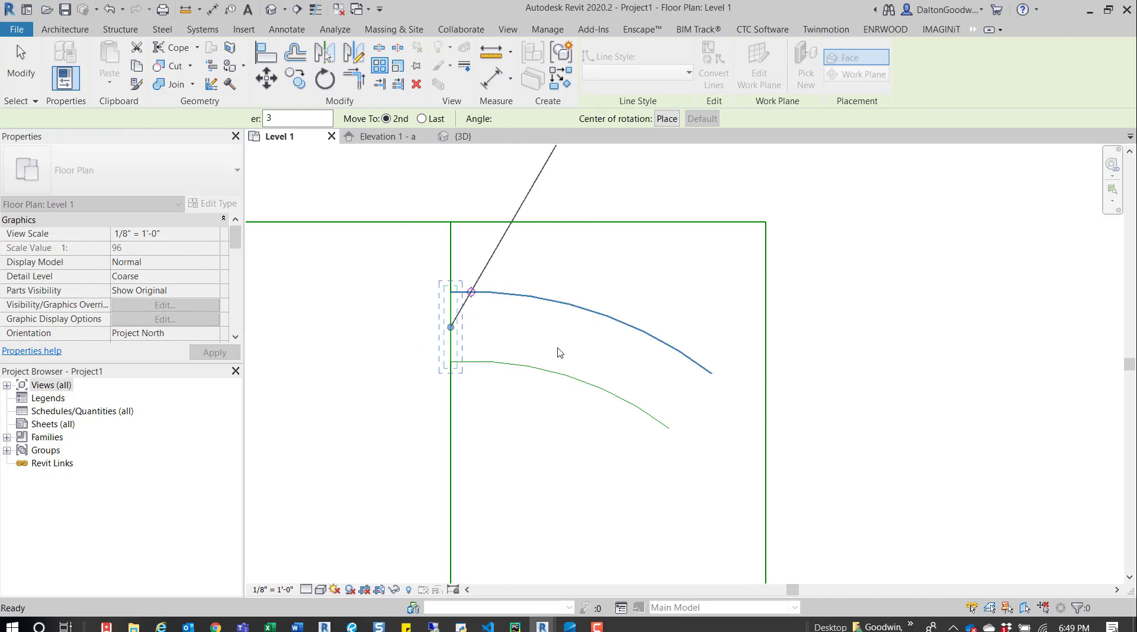
key(Escape)
key(Escape)
- Make the center mark of the inner arc visible
click(539, 376)
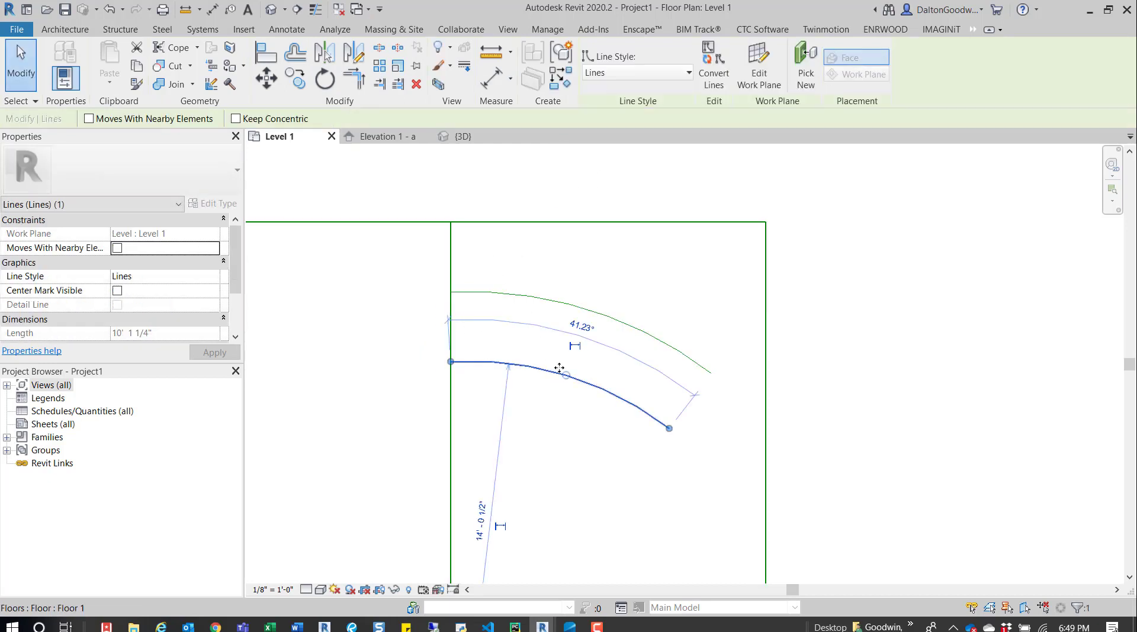
middle_drag(546, 368, 482, 306)
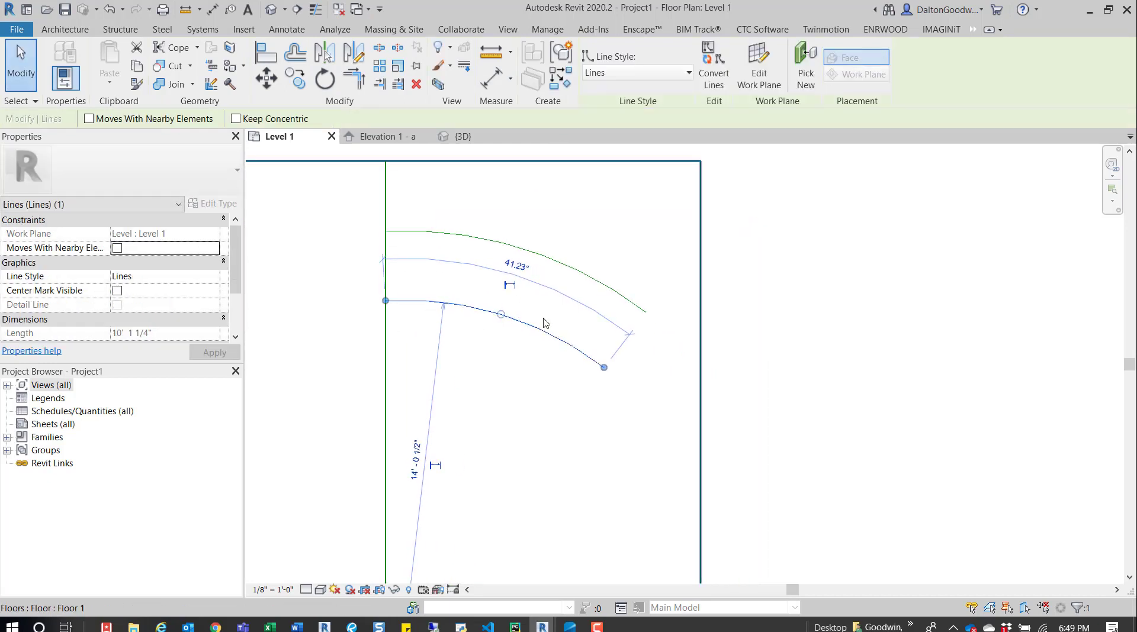
click(117, 290)
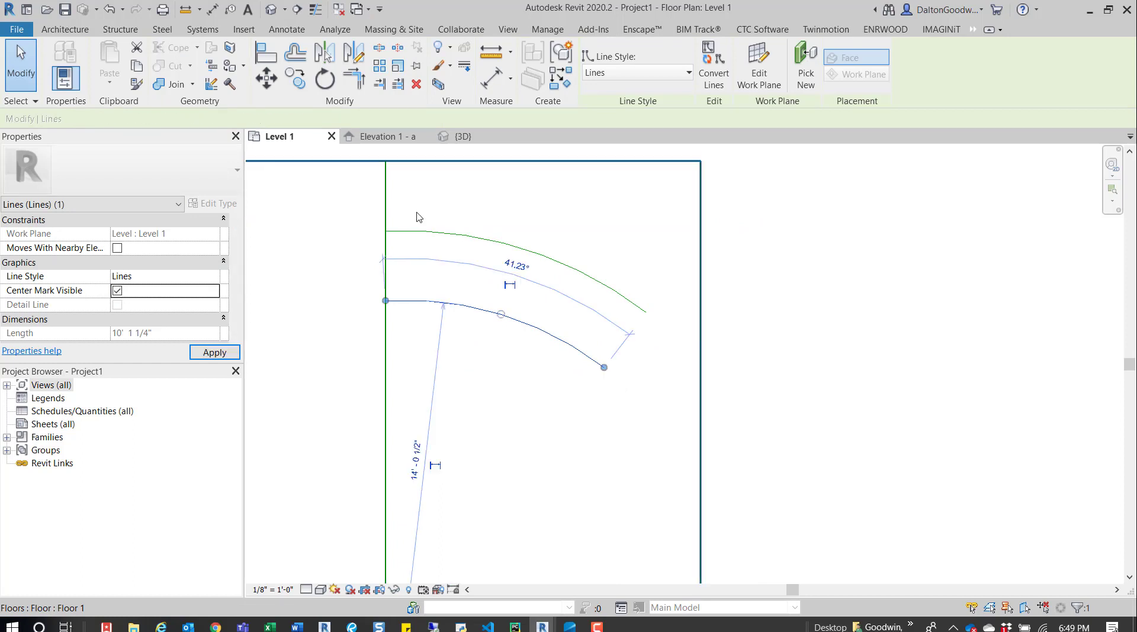
click(406, 276)
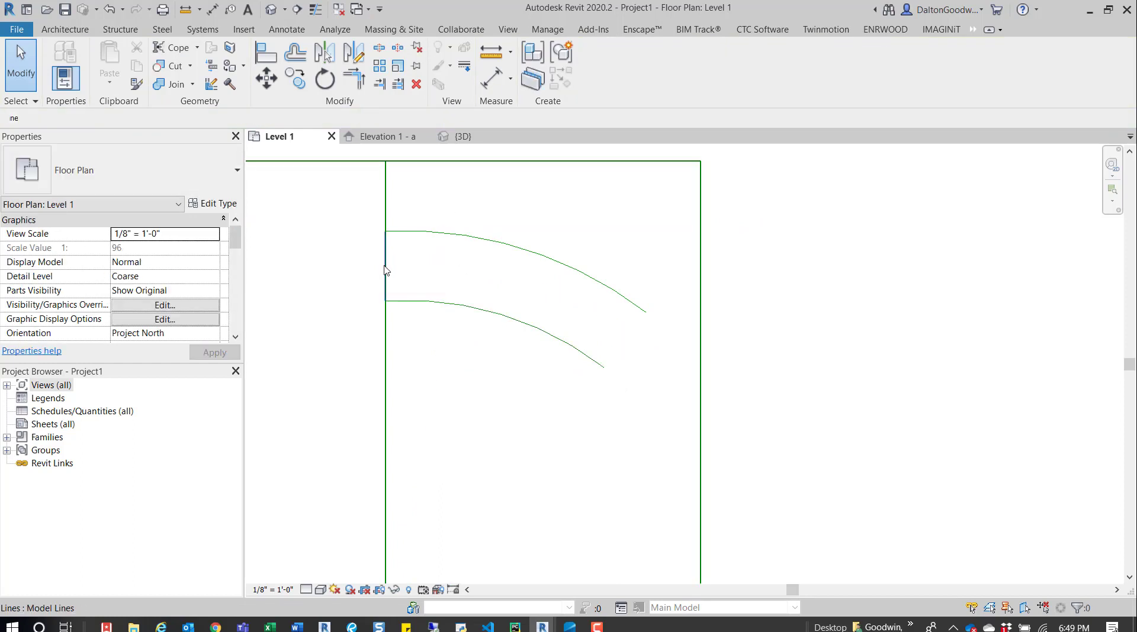
- Start a radial array of the line joining the arcs' start points, with its center of rotation at the inner arc's center
click(385, 271)
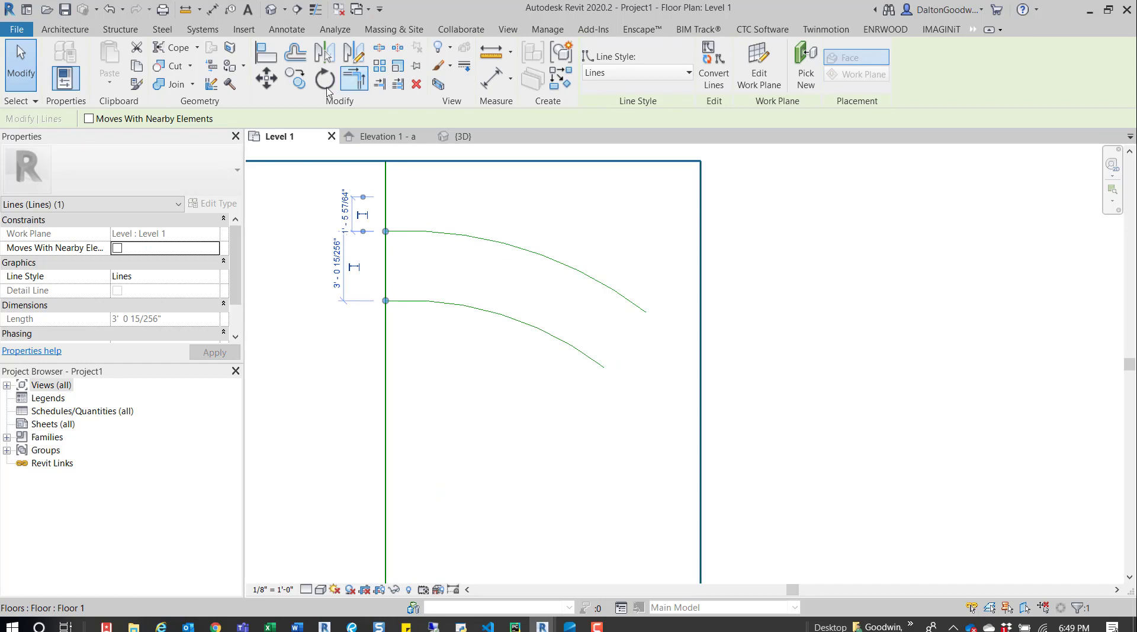
click(402, 85)
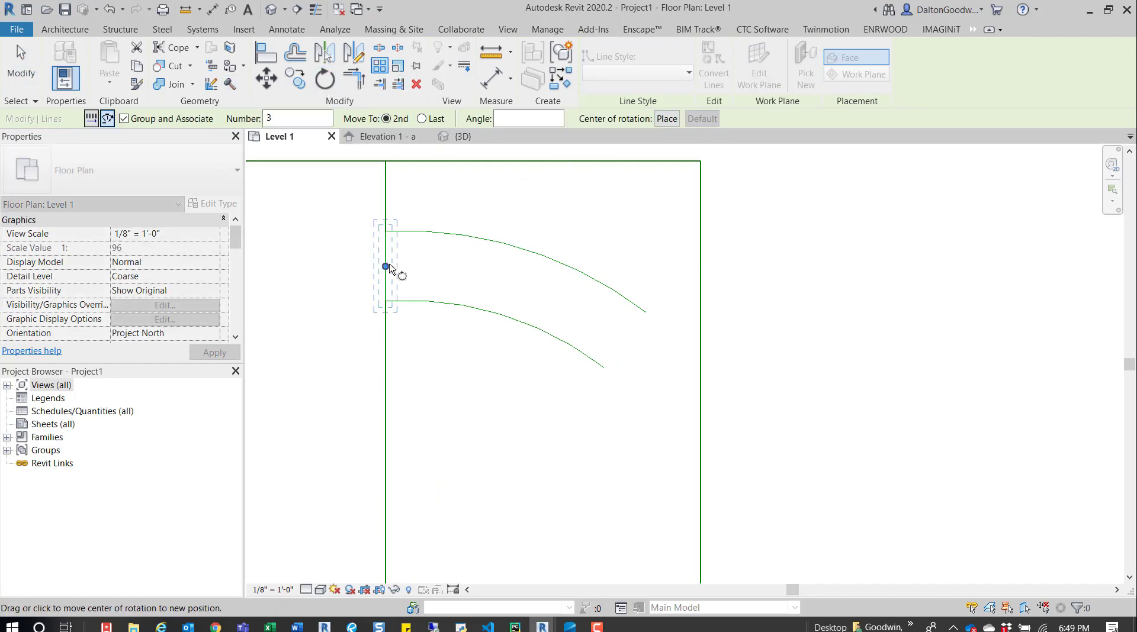
drag(386, 267, 402, 348)
drag(515, 331, 484, 259)
scroll(484, 259, down, 2)
click(439, 469)
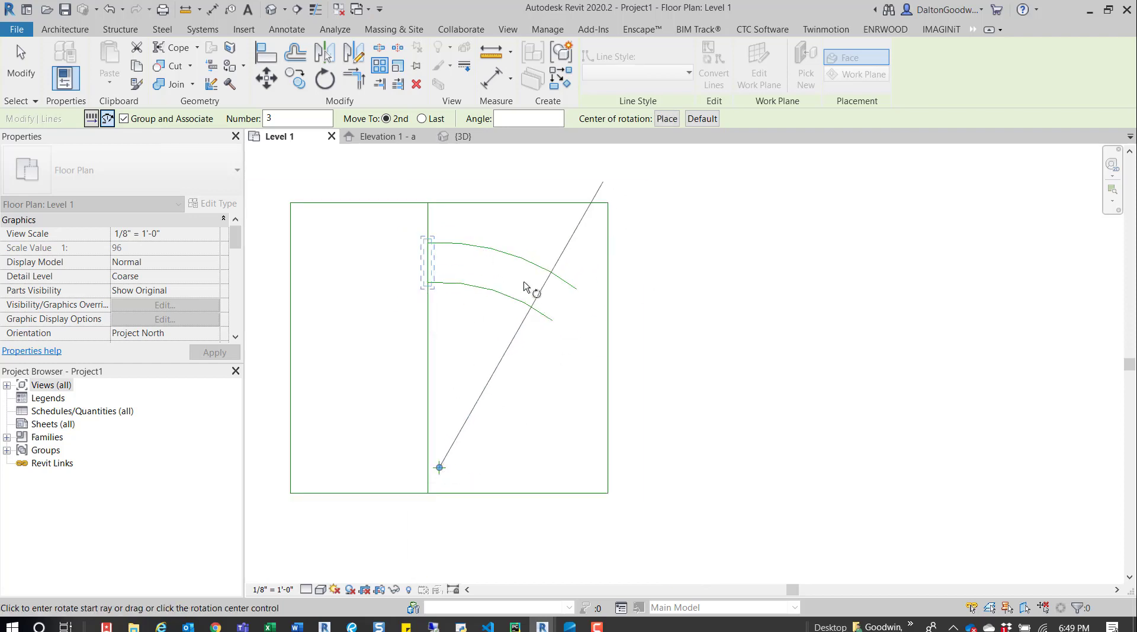
- Place the second line of the radial array about 6° from the first and set the array count to 8
scroll(531, 292, up, 2)
middle_drag(484, 308, 484, 267)
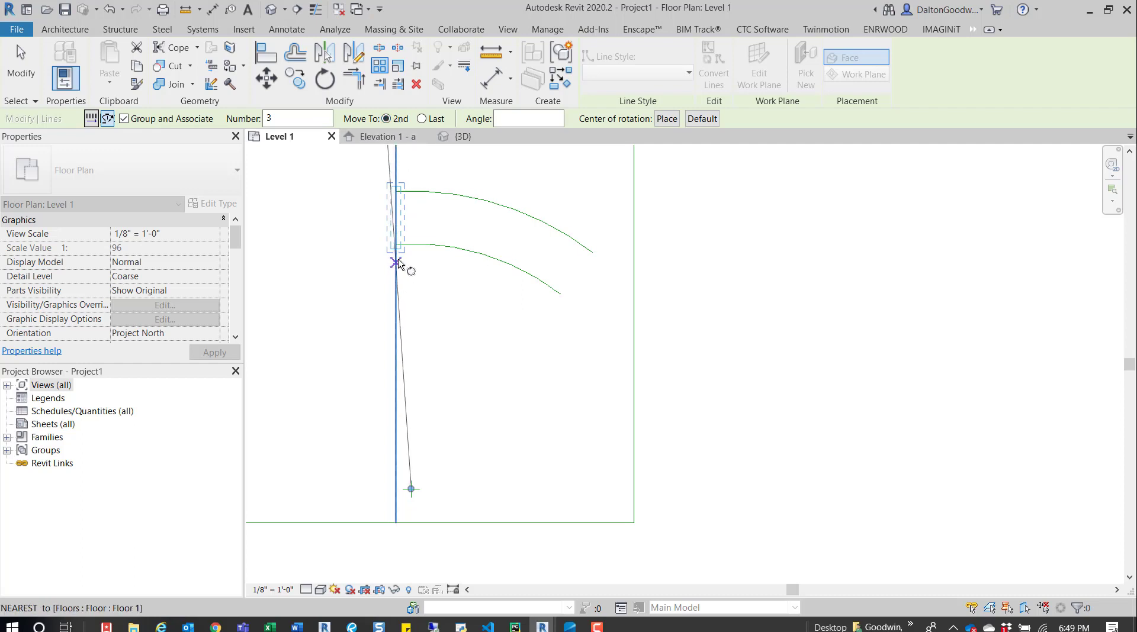
click(413, 272)
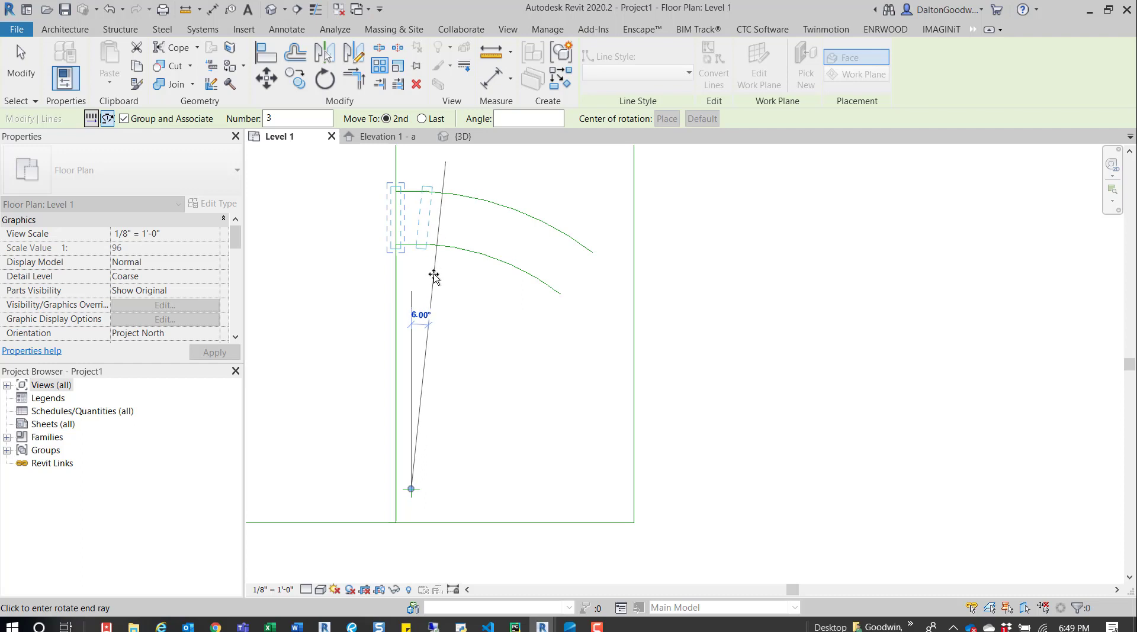
click(435, 278)
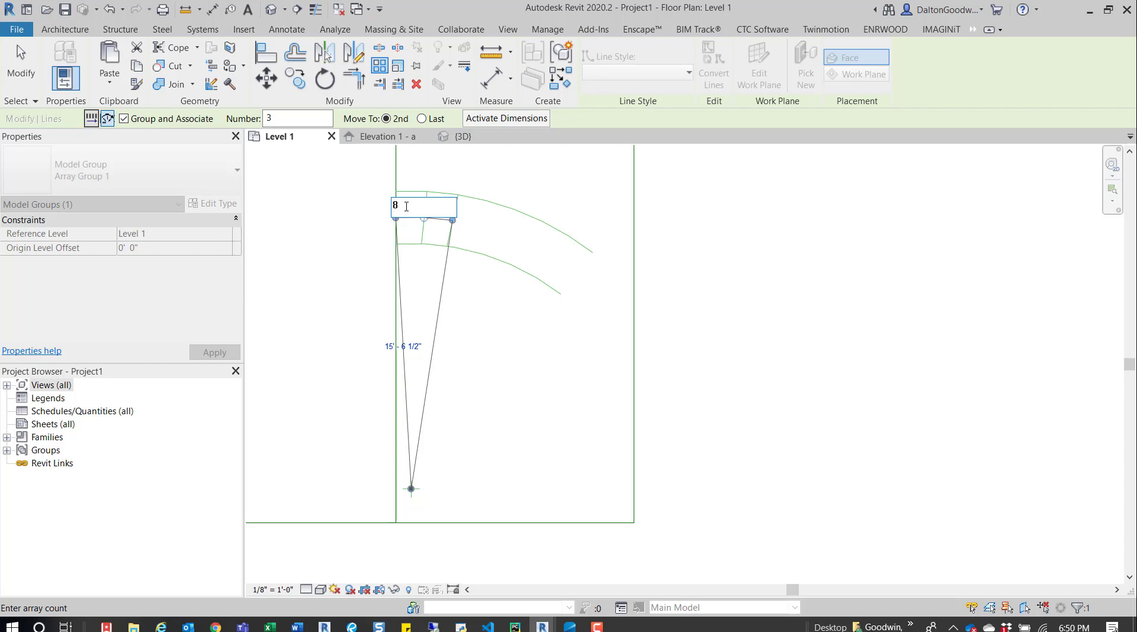
key(Return)
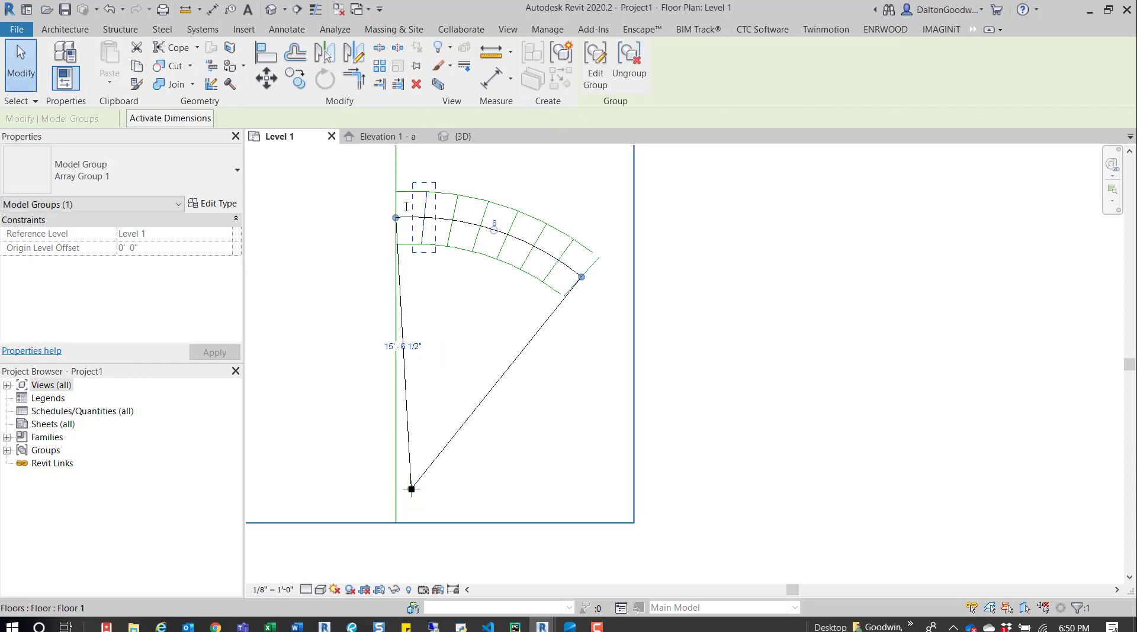
scroll(491, 204, up, 3)
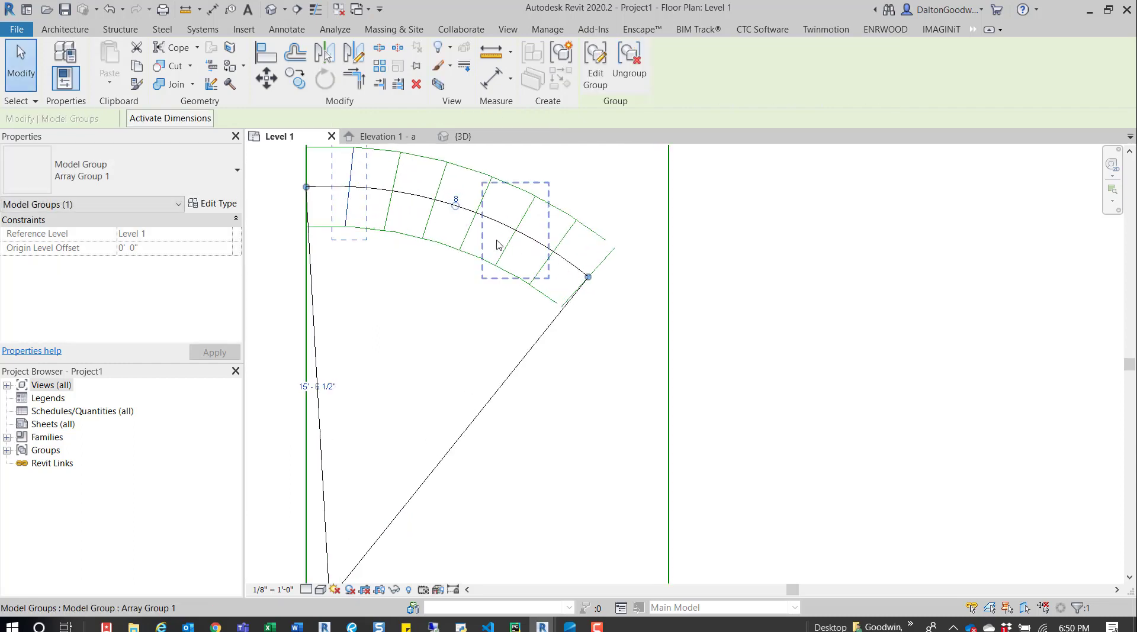
click(538, 231)
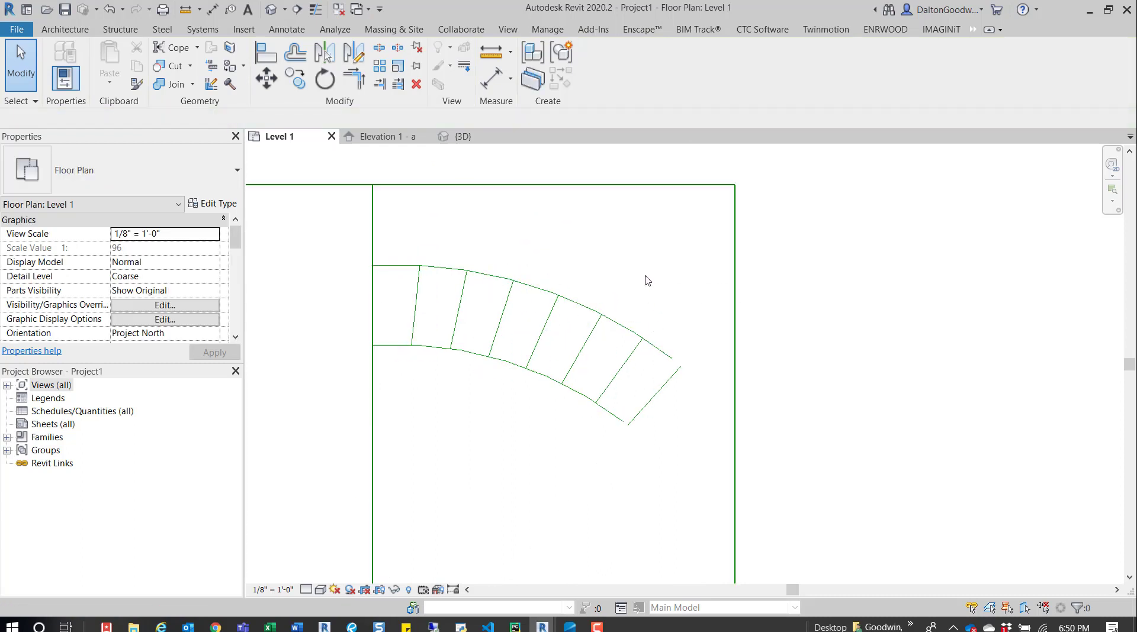
- Extend the outer and inner arcs to meet the last arrayed line in clean corners using Trim/Extend to Corner
key(t)
key(r)
click(657, 350)
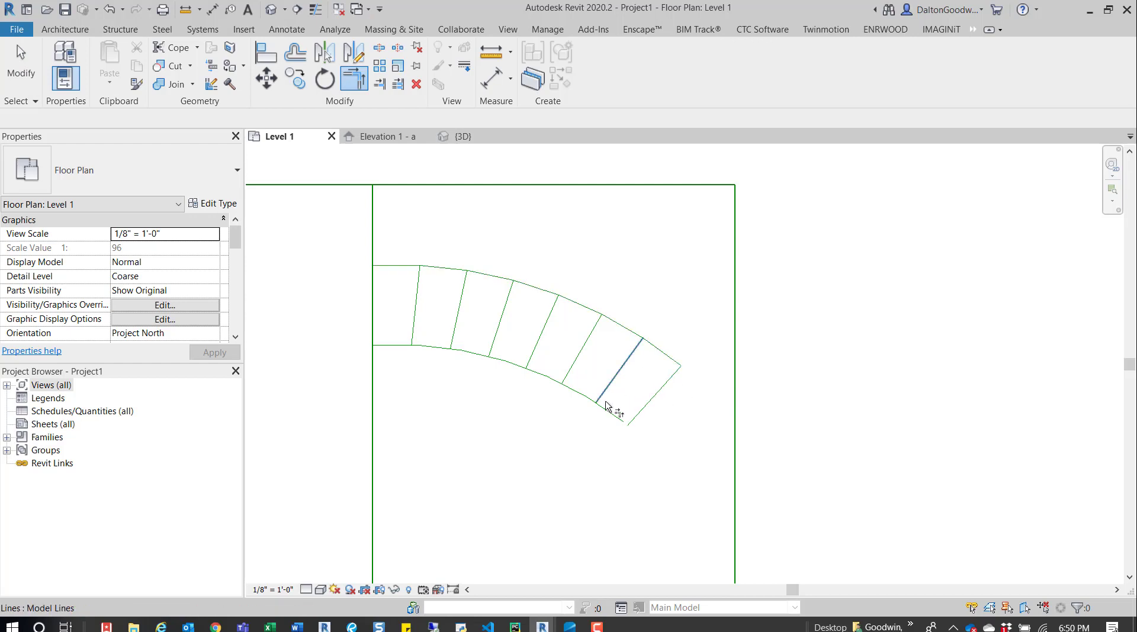
click(632, 419)
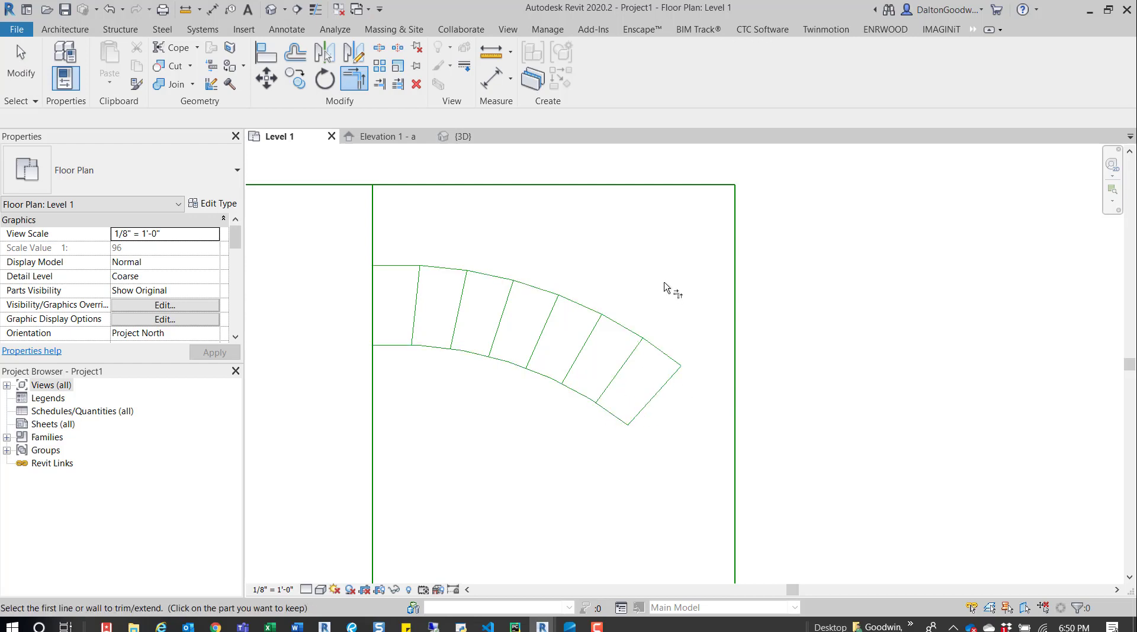
key(Escape)
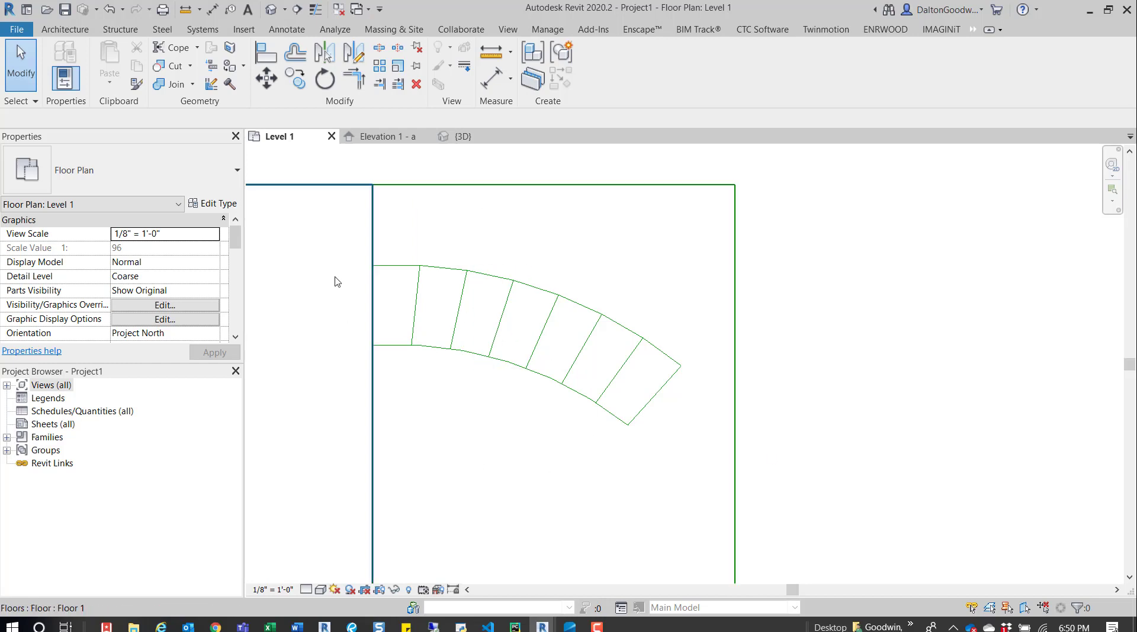
- Select the arcs and arrayed lines, filter the selection to Model Groups only, and ungroup them
drag(669, 400, 375, 305)
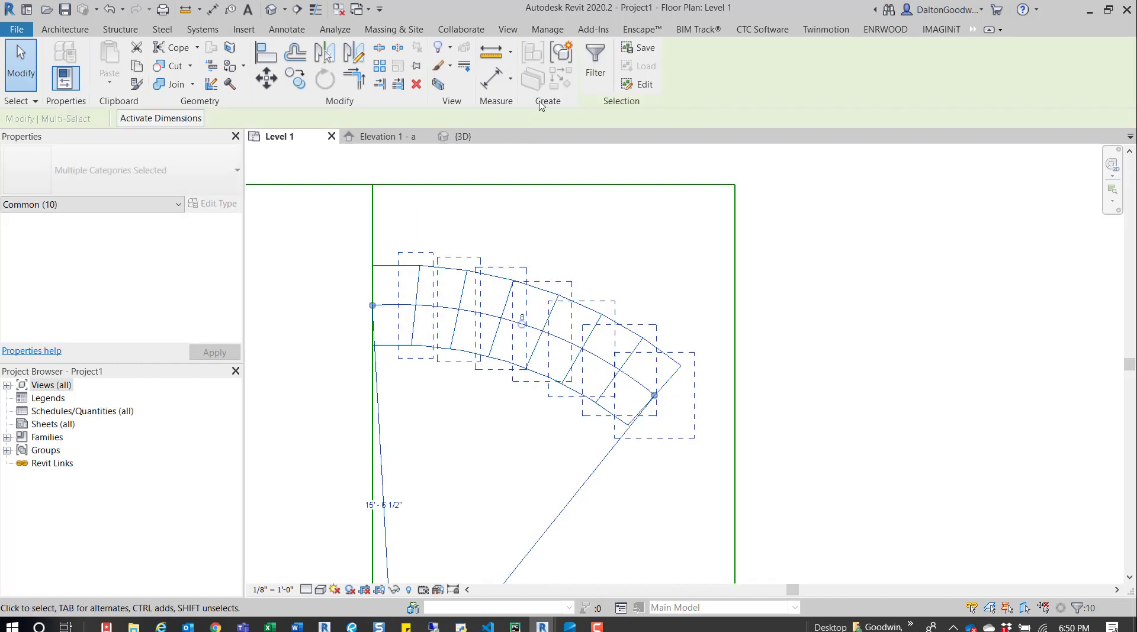
click(596, 75)
click(693, 245)
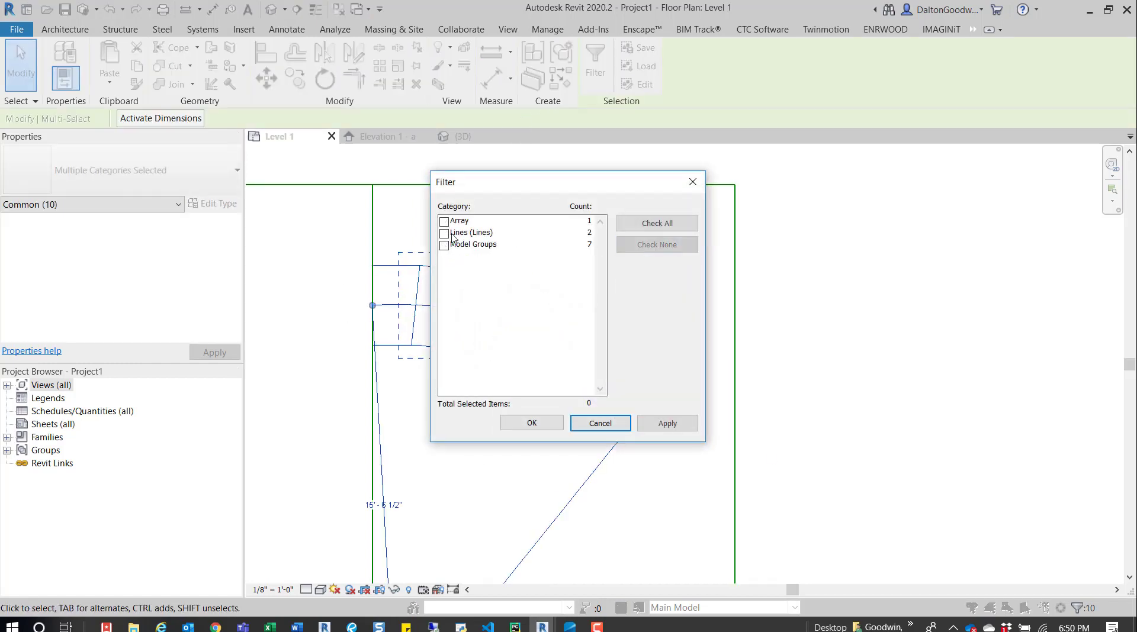
click(444, 245)
click(515, 424)
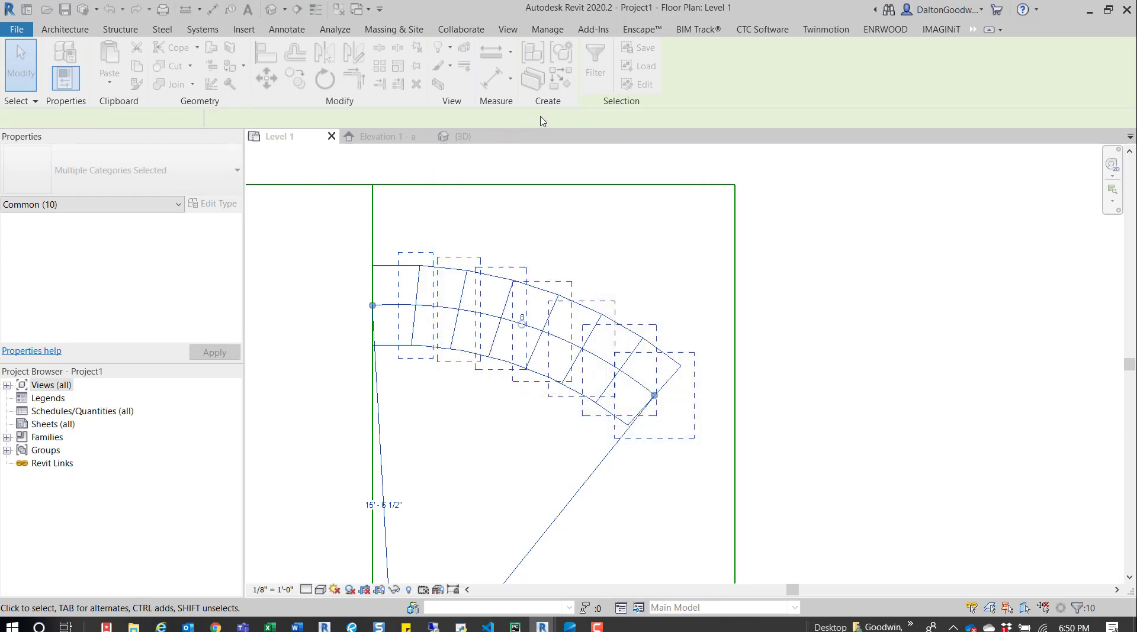
click(629, 62)
key(Escape)
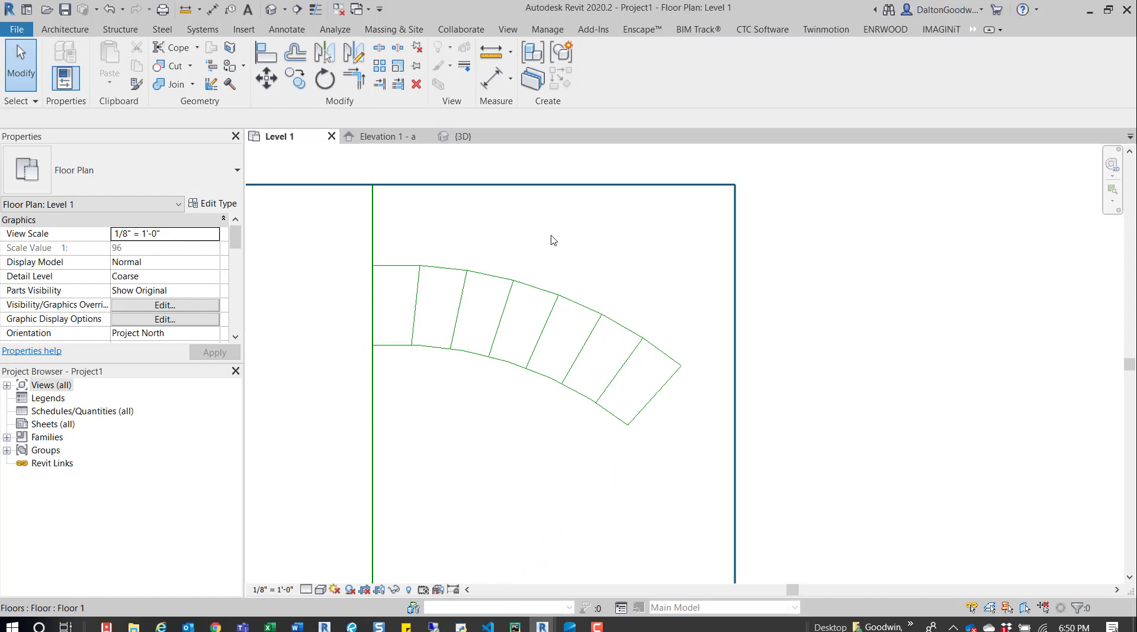
- Start a sketched stair run and create its two boundaries by picking the outer and inner guide arcs
scroll(546, 305, down, 1)
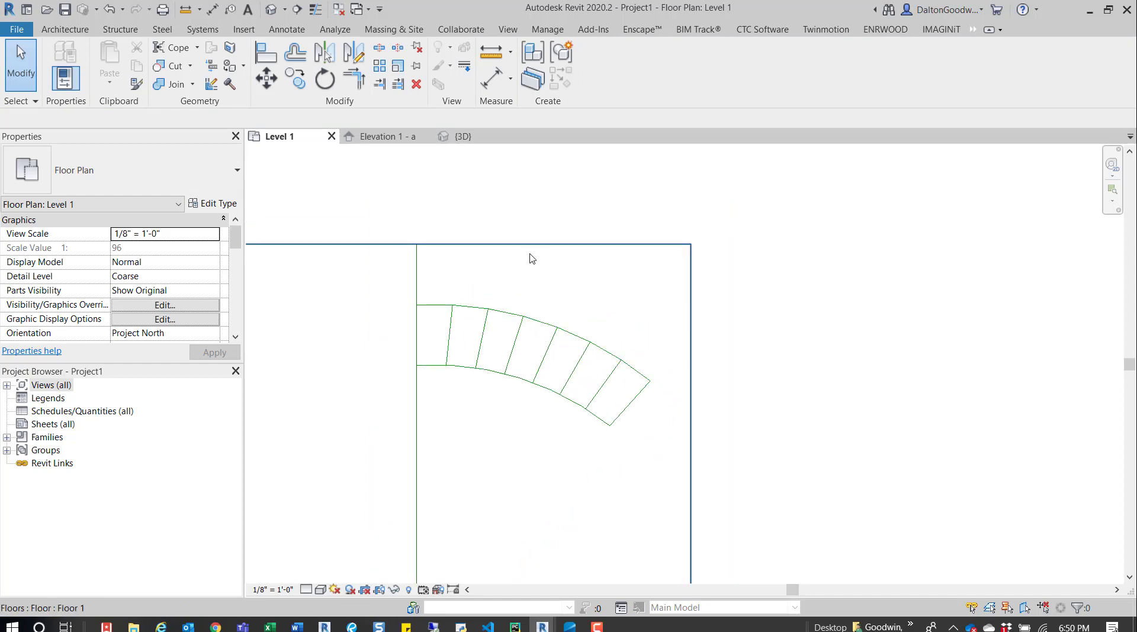
click(66, 30)
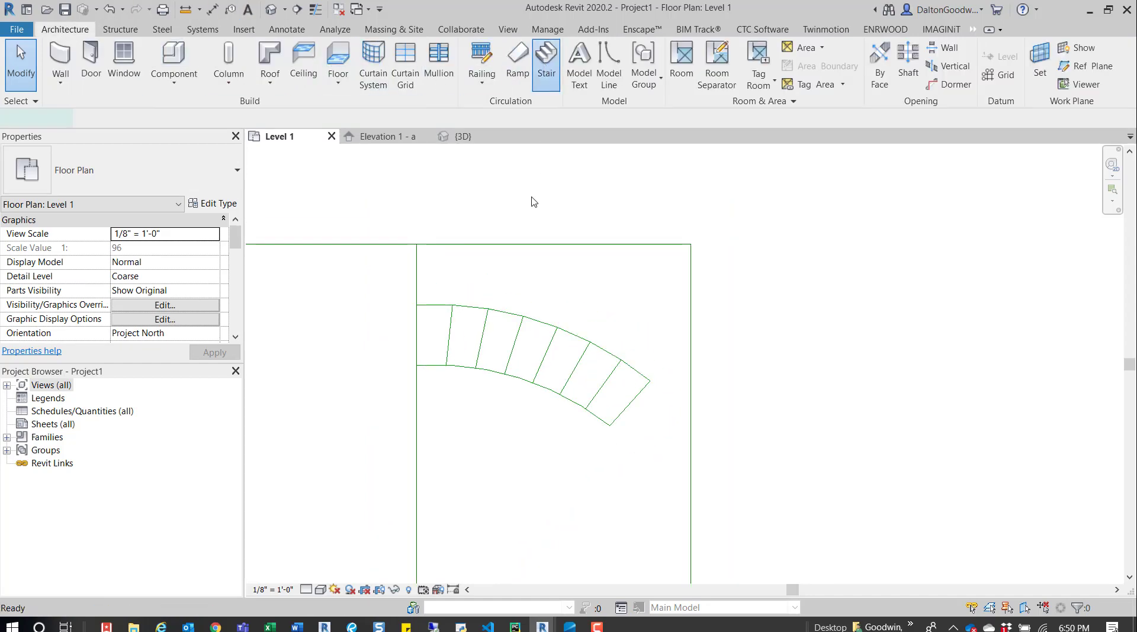
click(677, 67)
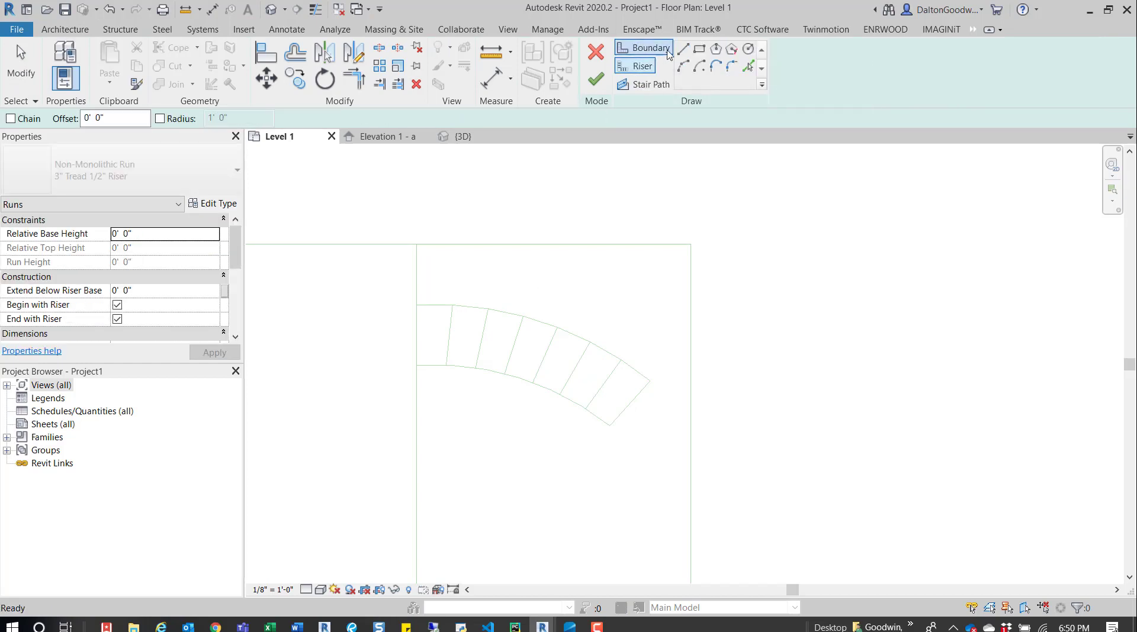
click(748, 67)
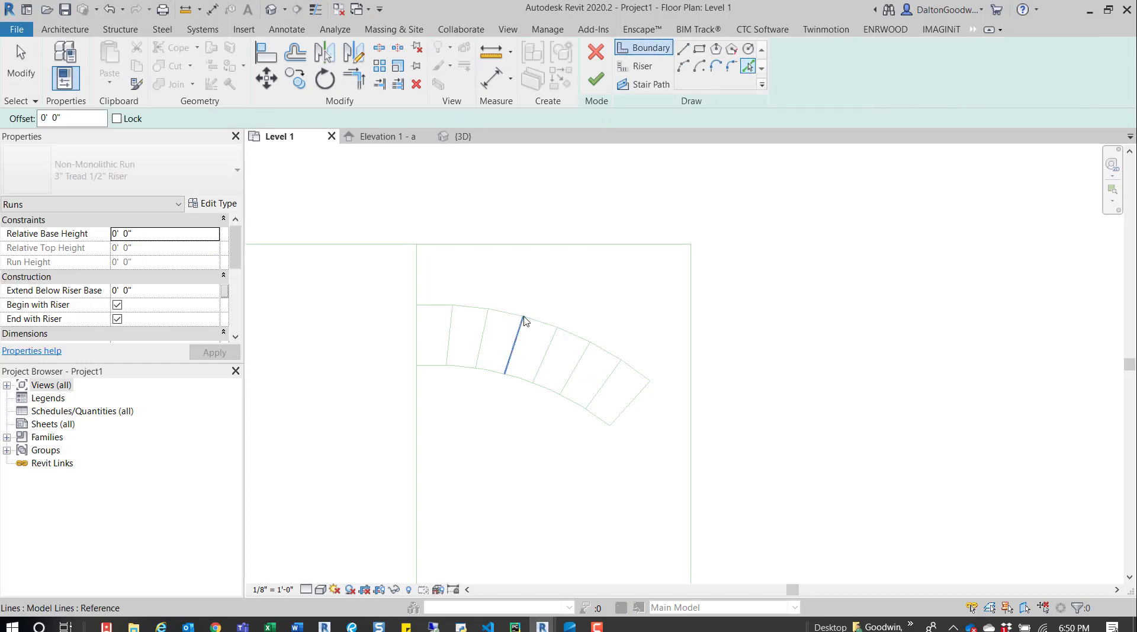
click(509, 318)
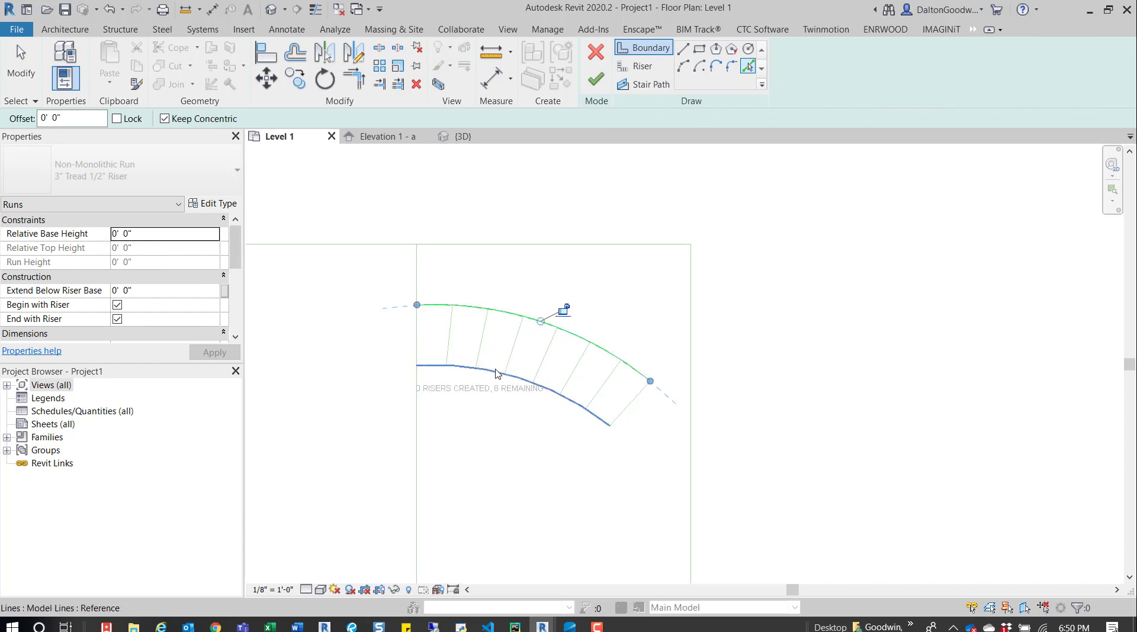
click(497, 374)
- Create the run's eight risers by picking the radial guide lines
click(646, 68)
click(748, 67)
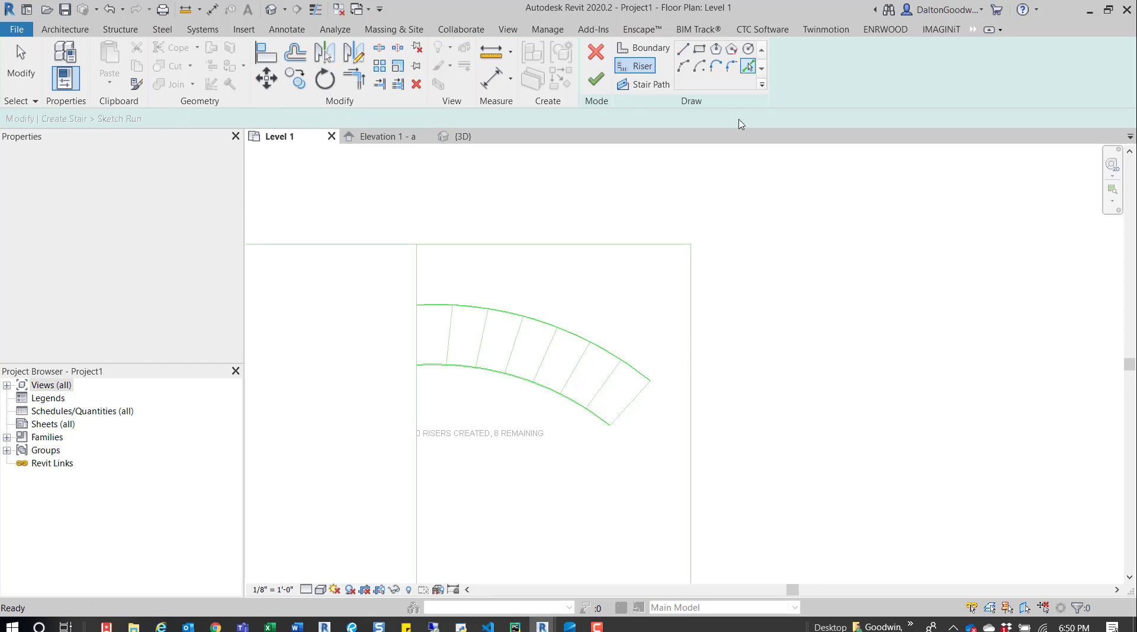
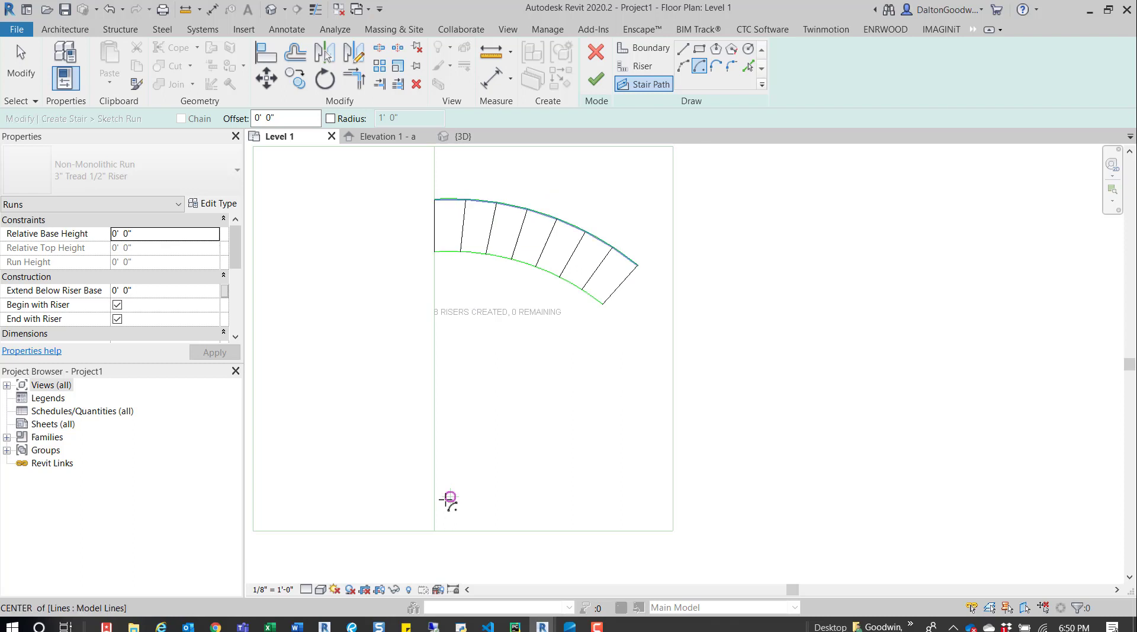
- Draw a center-ends arc stair path midway between the boundaries, radius about 15' 6", starting directly above the arcs' center and ending at the last riser's midpoint
click(450, 498)
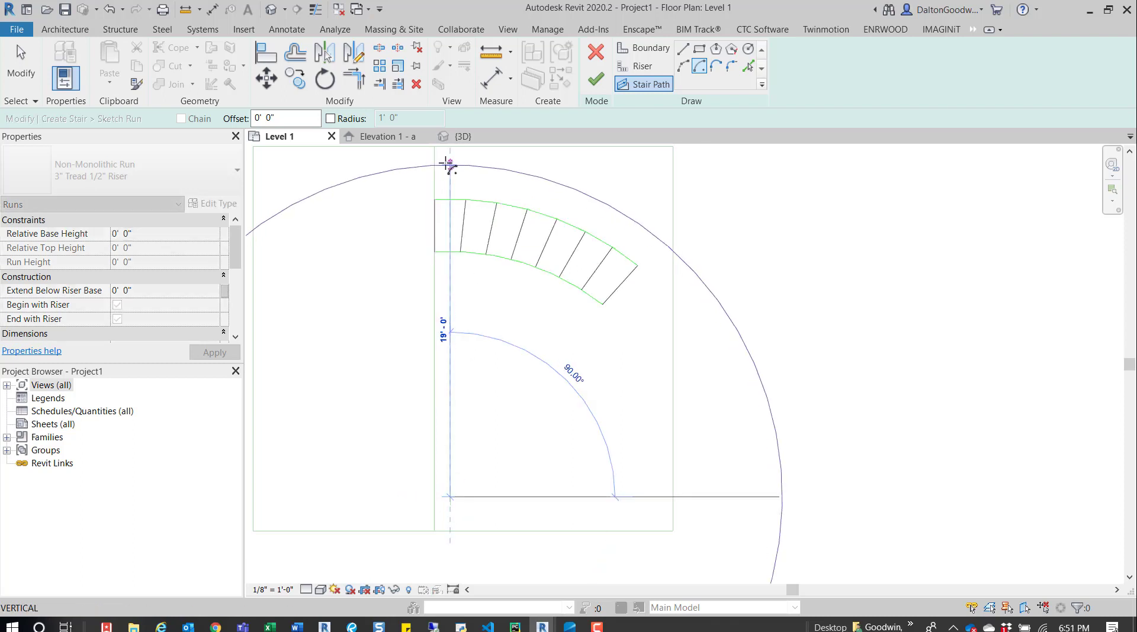
key(Escape)
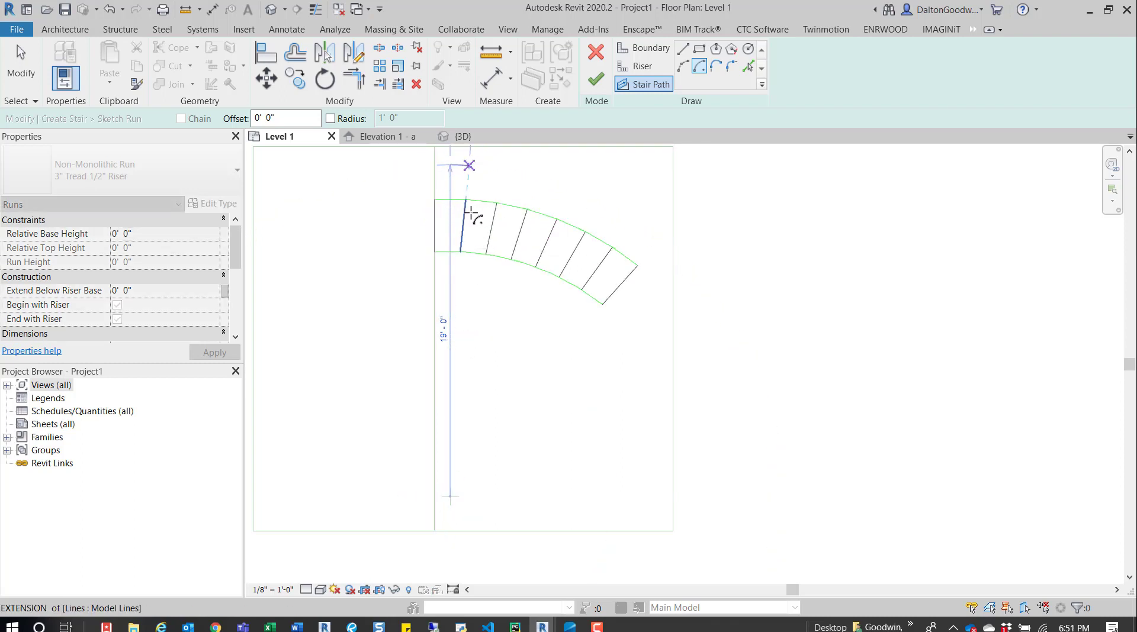
click(450, 497)
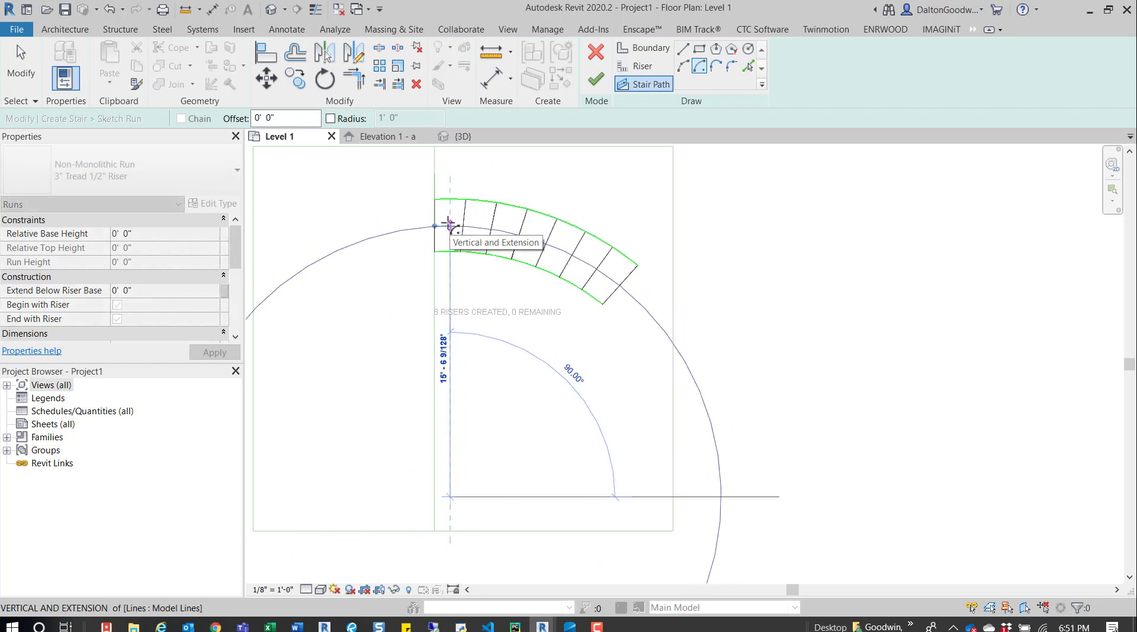
click(450, 226)
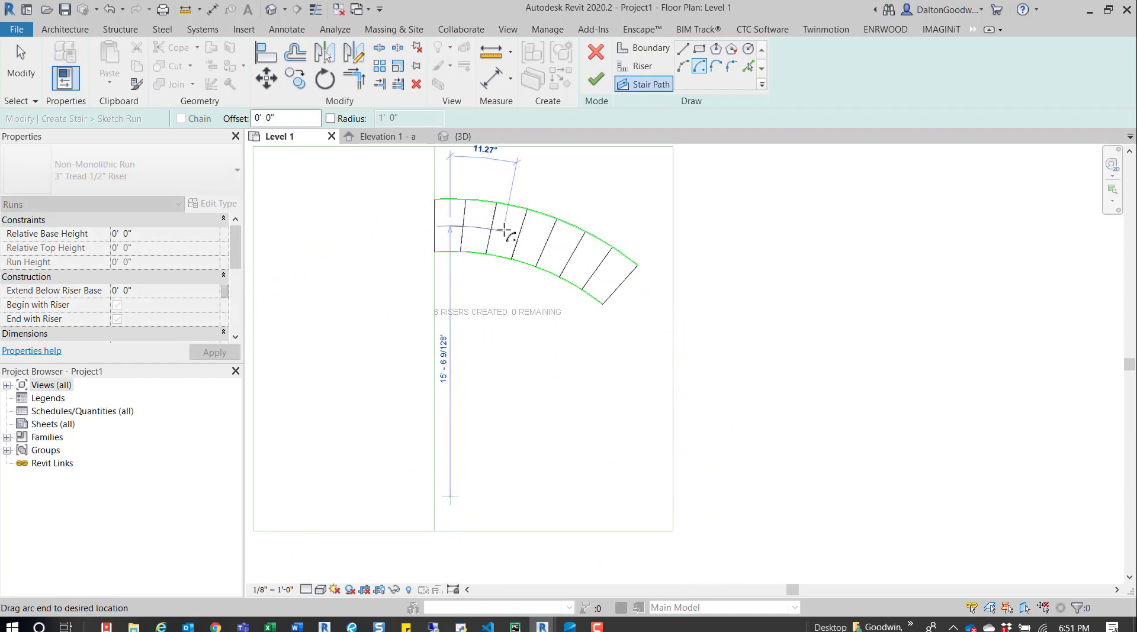
click(617, 286)
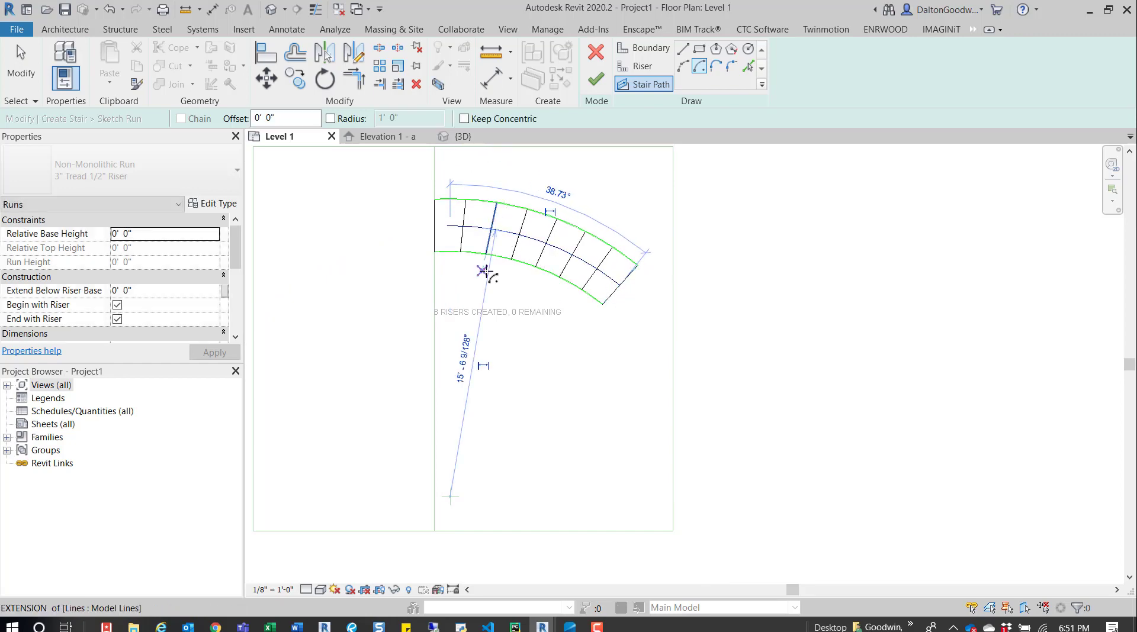
scroll(474, 237, up, 5)
key(Escape)
scroll(451, 304, down, 2)
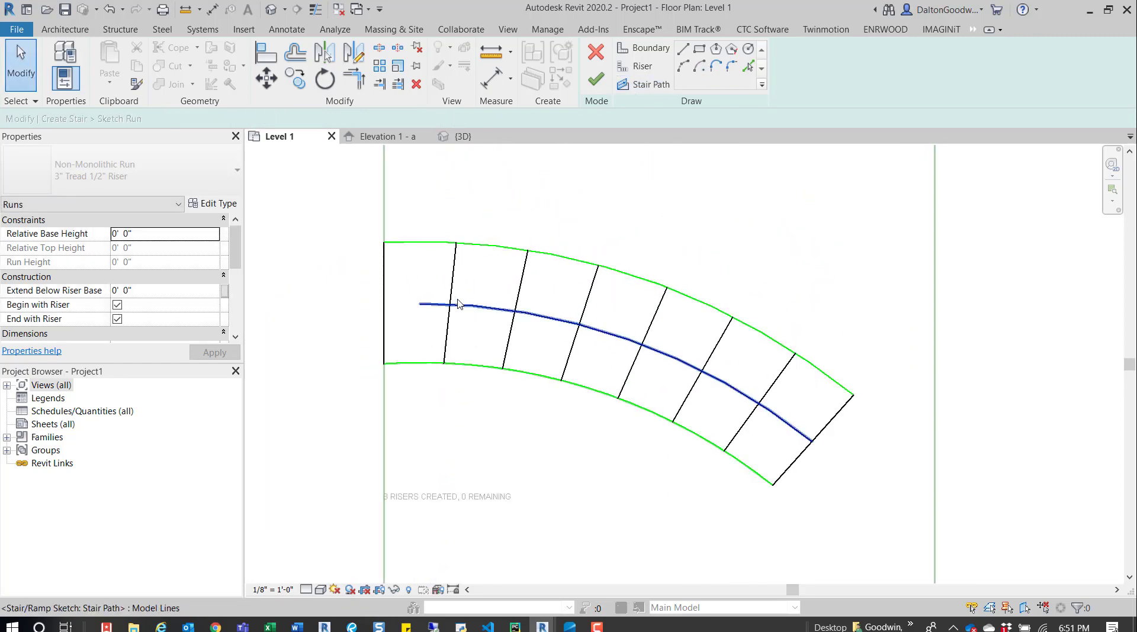
- Extend the arc stair path's start to the midpoint of the first riser and finish the run sketch
click(457, 304)
drag(419, 304, 384, 305)
click(595, 81)
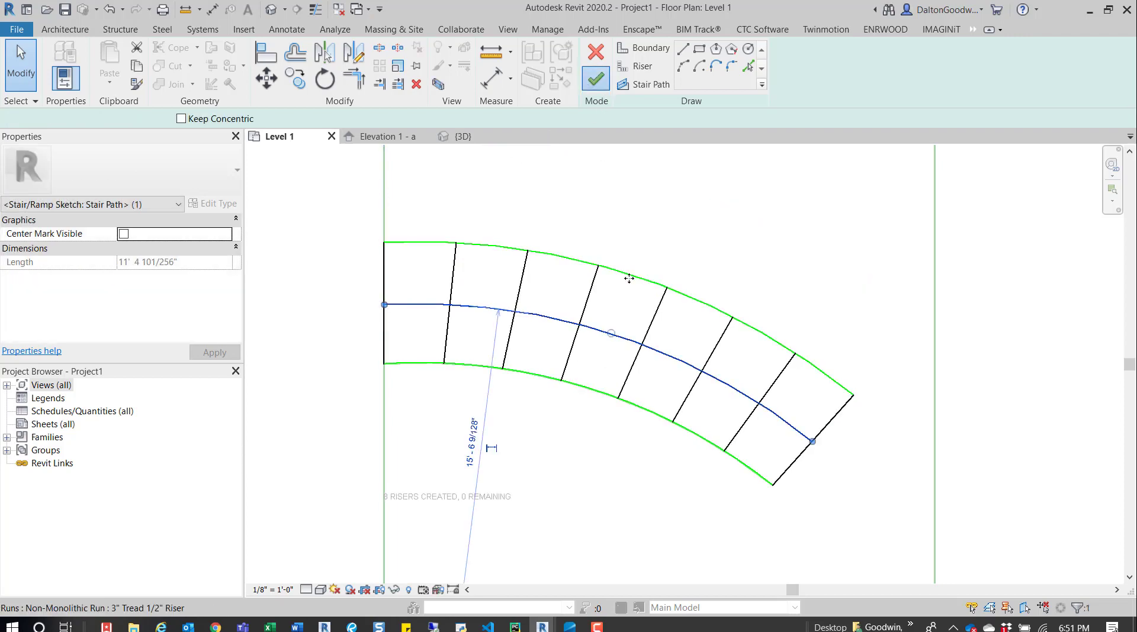
scroll(651, 325, down, 3)
click(644, 318)
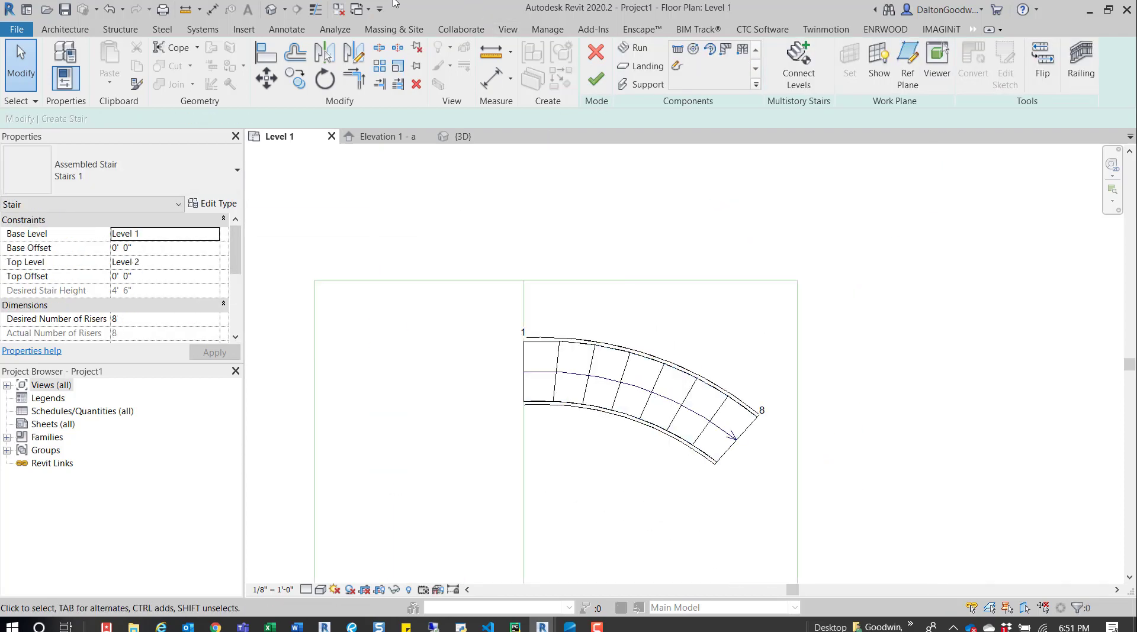
- Check the curved stair and its run in the 3D view, and finish creating the stair
click(270, 10)
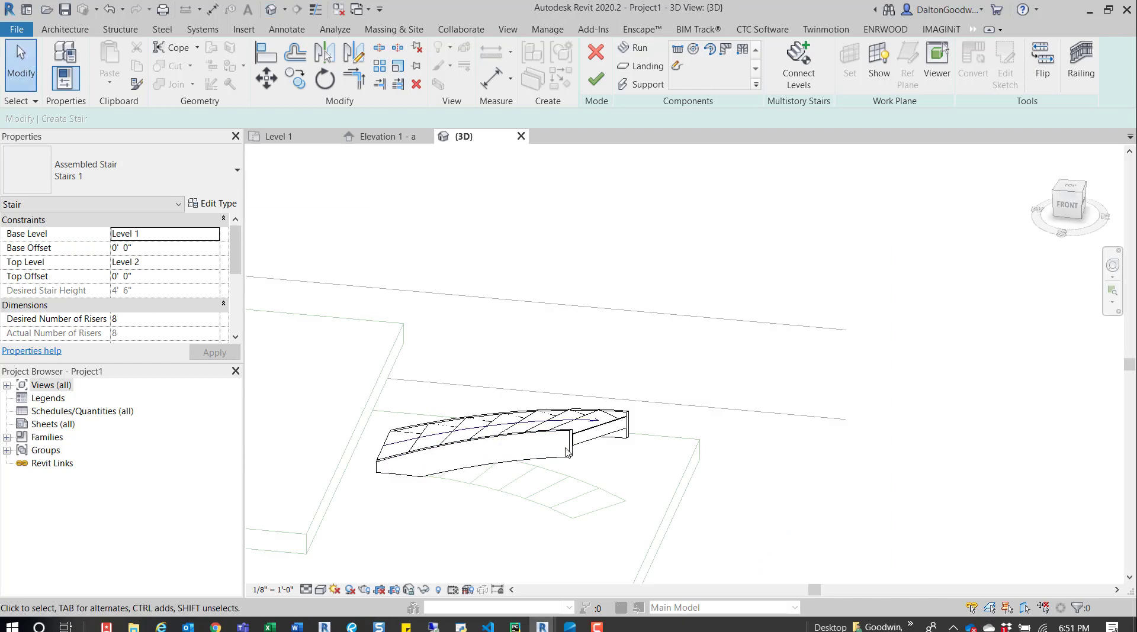
shift+middle_drag(526, 353, 553, 444)
click(586, 415)
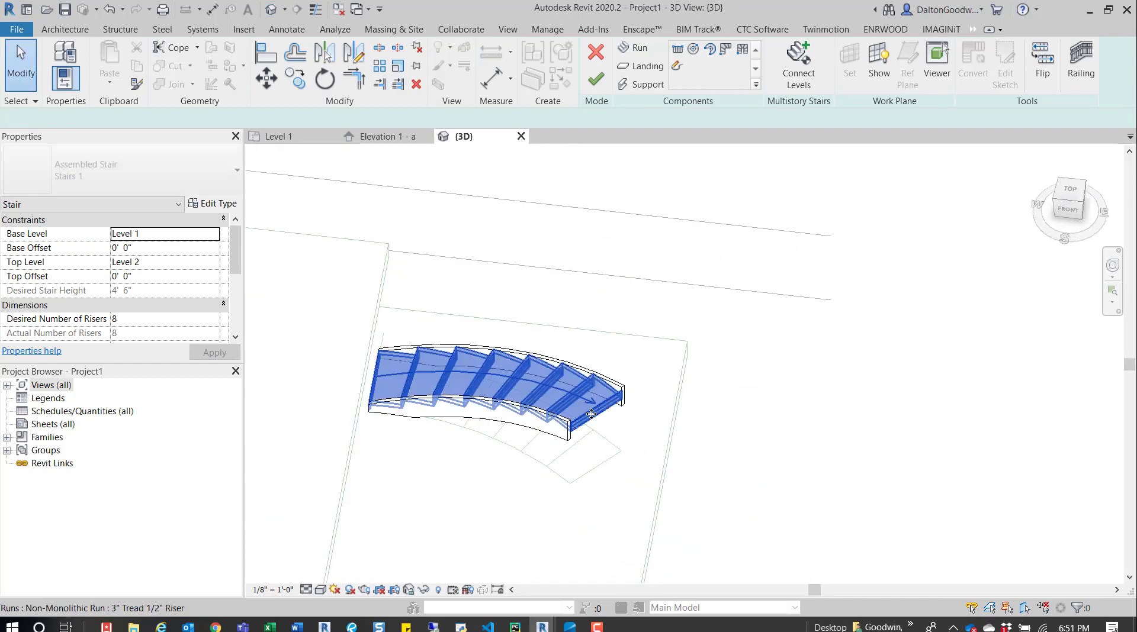
click(591, 414)
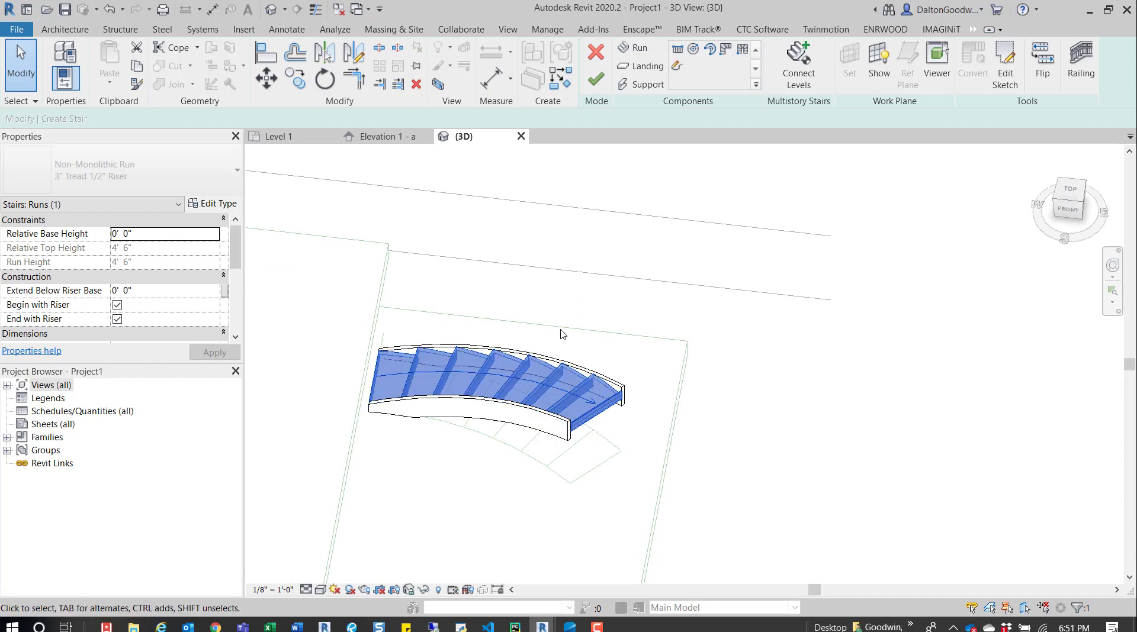
click(596, 79)
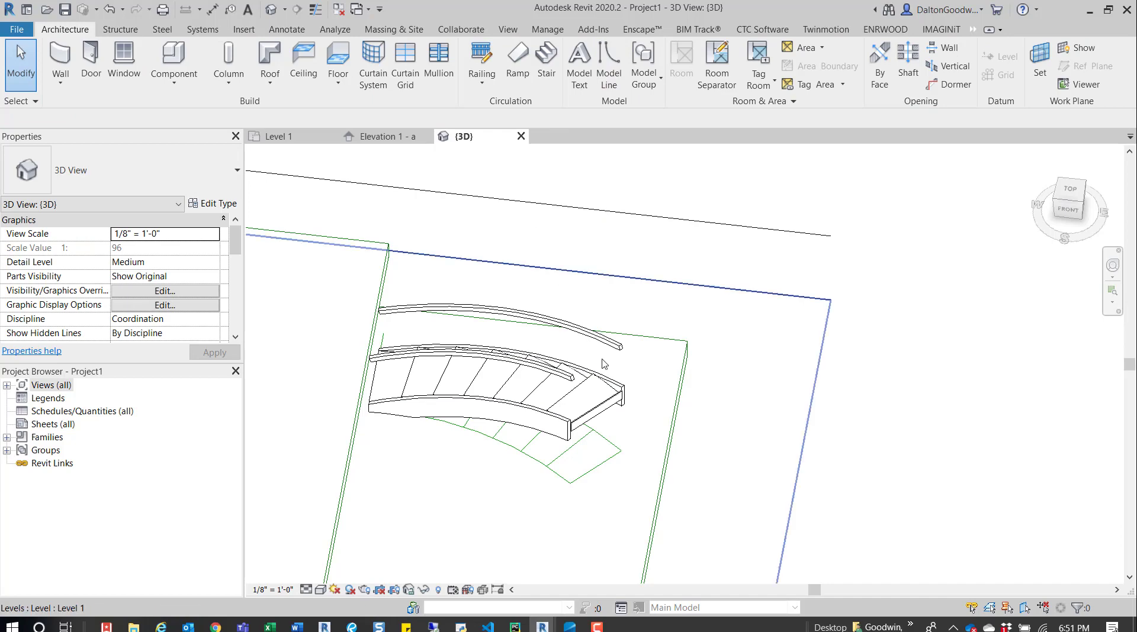
- Edit the finished stair in 3D, flip its direction so it rises toward the upper floor, and finish the edit
shift+middle_drag(613, 467, 430, 379)
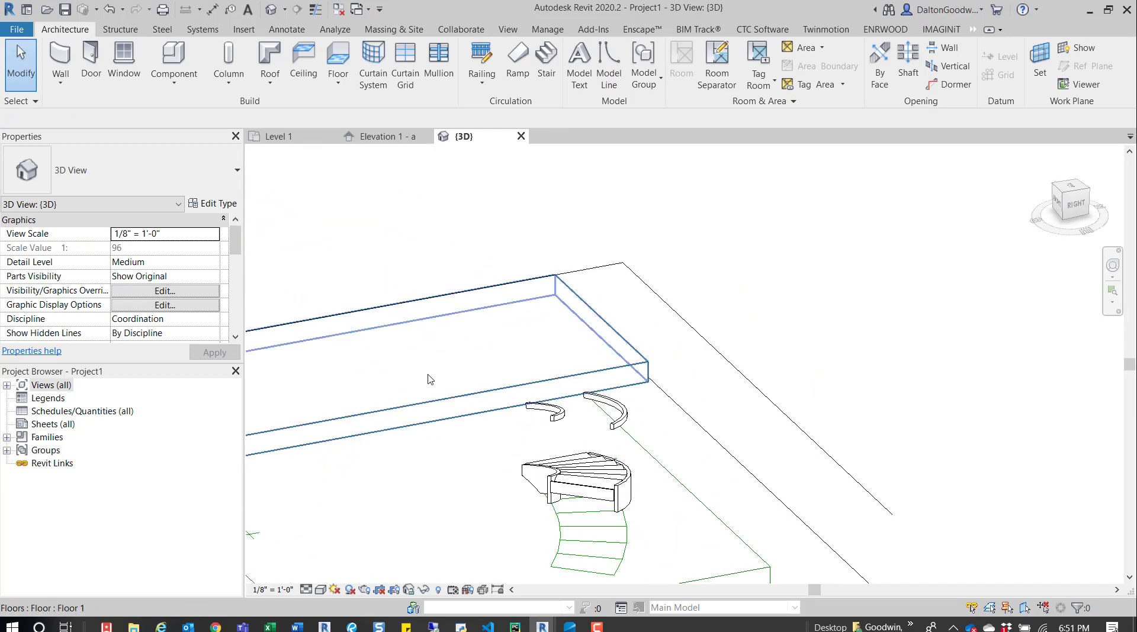
shift+middle_drag(476, 459, 699, 459)
click(601, 464)
click(604, 74)
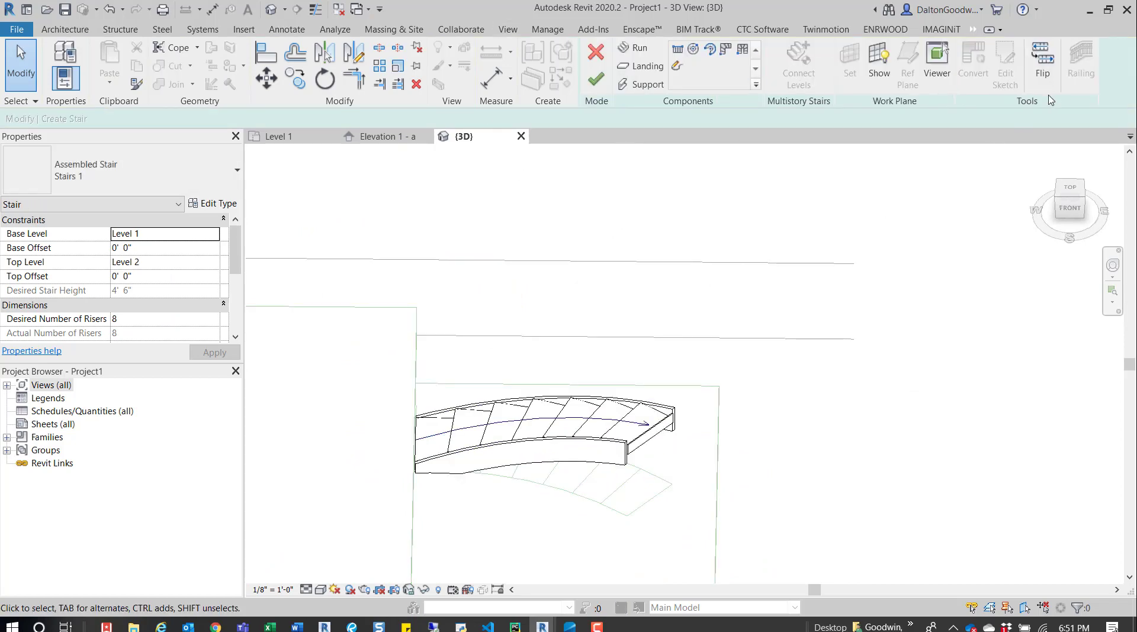
click(1042, 60)
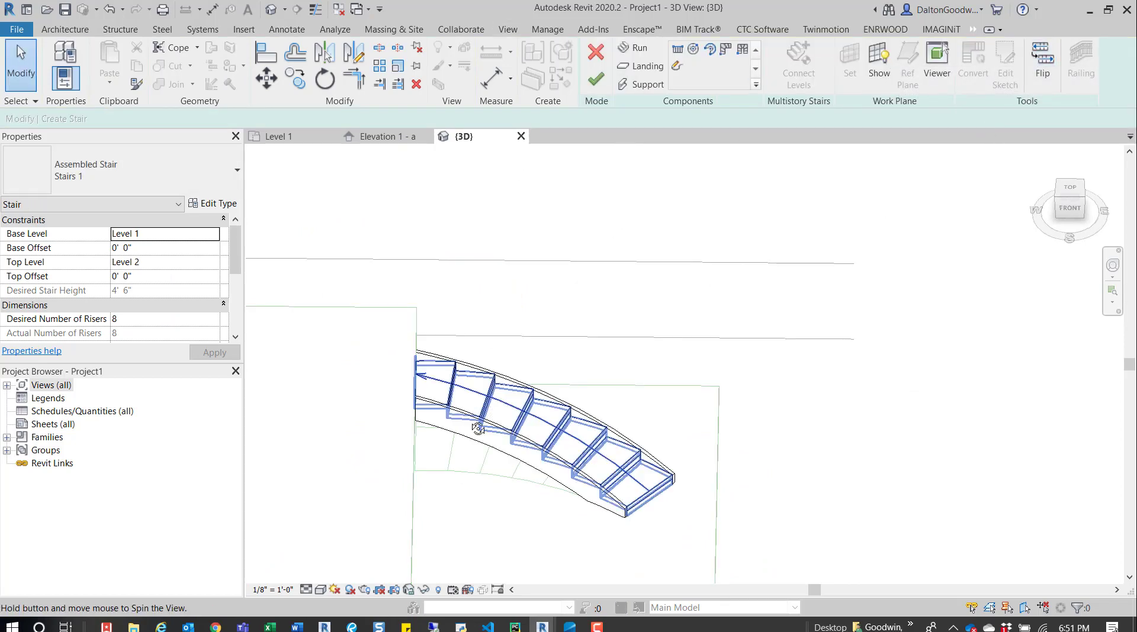
shift+middle_drag(478, 429, 429, 452)
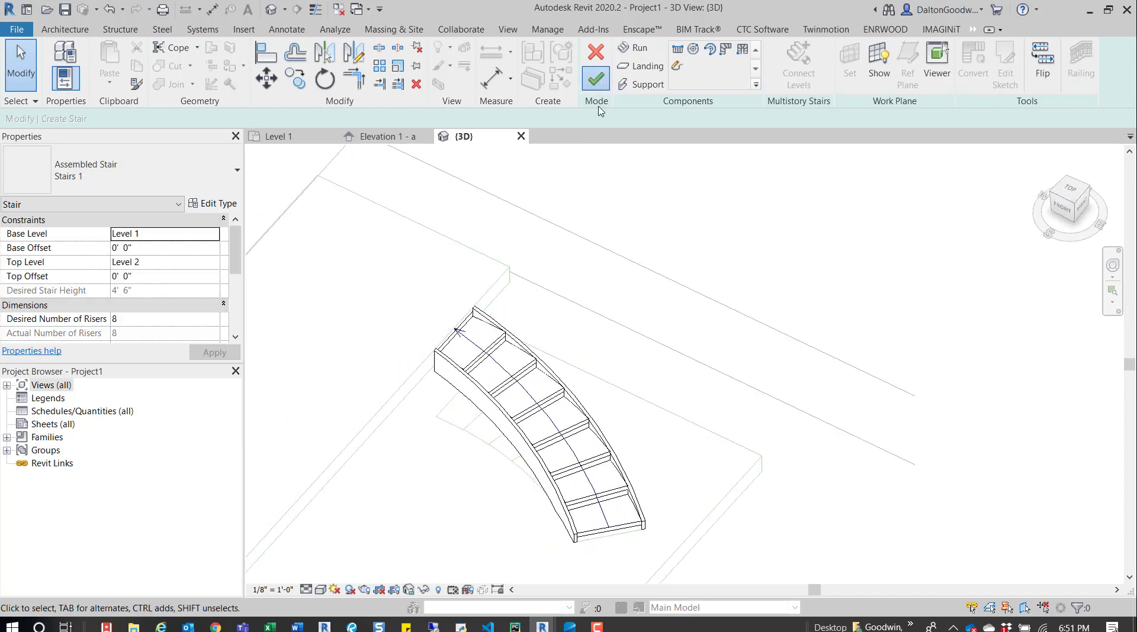
click(596, 78)
shift+middle_drag(515, 414, 634, 229)
scroll(590, 310, down, 5)
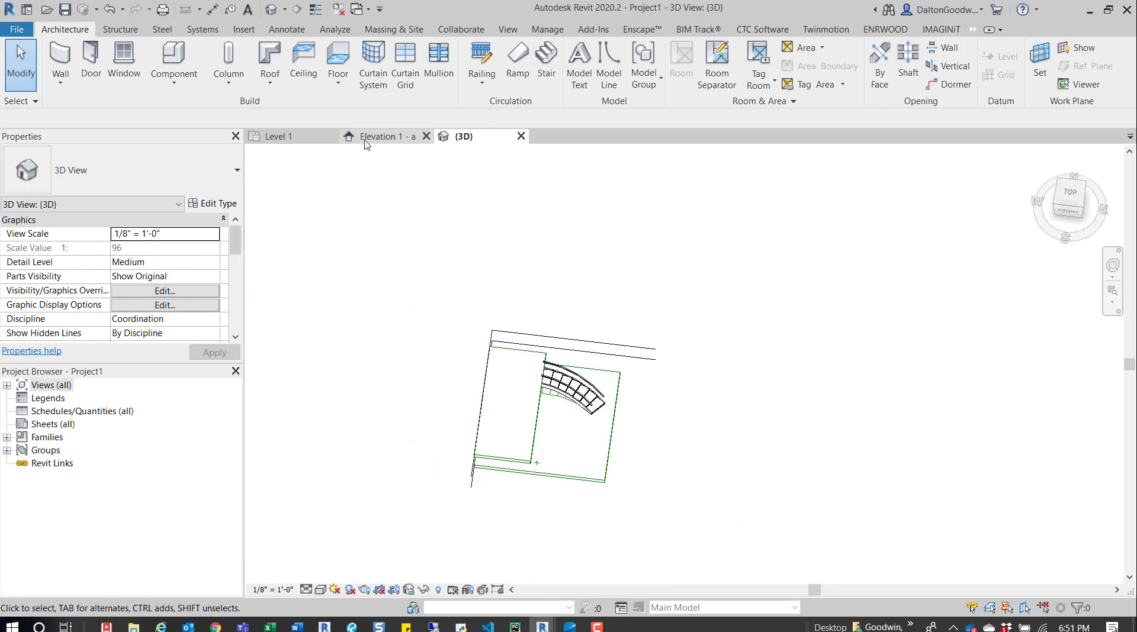
- On the Level 1 plan, draw a model line below the stair from the shared floor edge, about 8' 4" long at 10°
click(278, 136)
middle_drag(583, 562, 598, 376)
scroll(599, 375, down, 3)
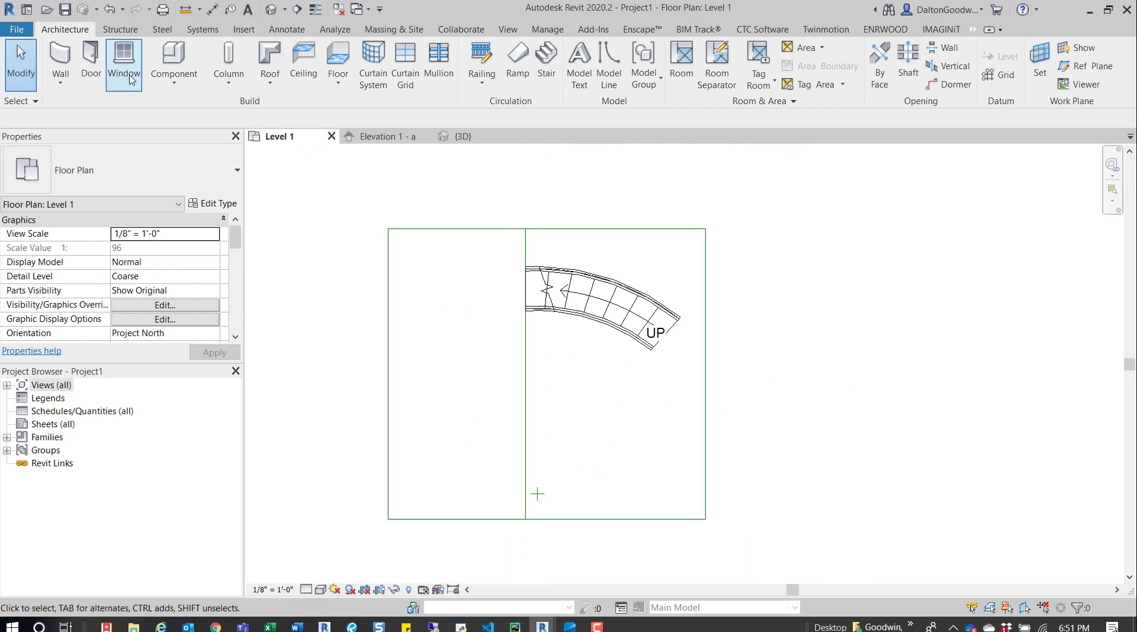
click(609, 66)
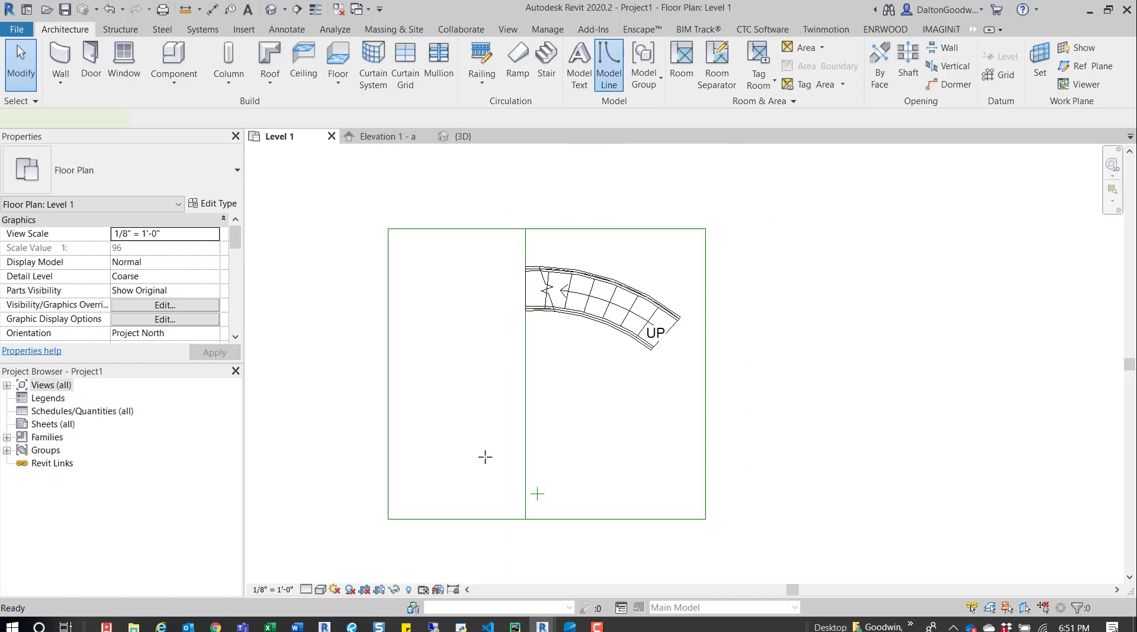
click(524, 386)
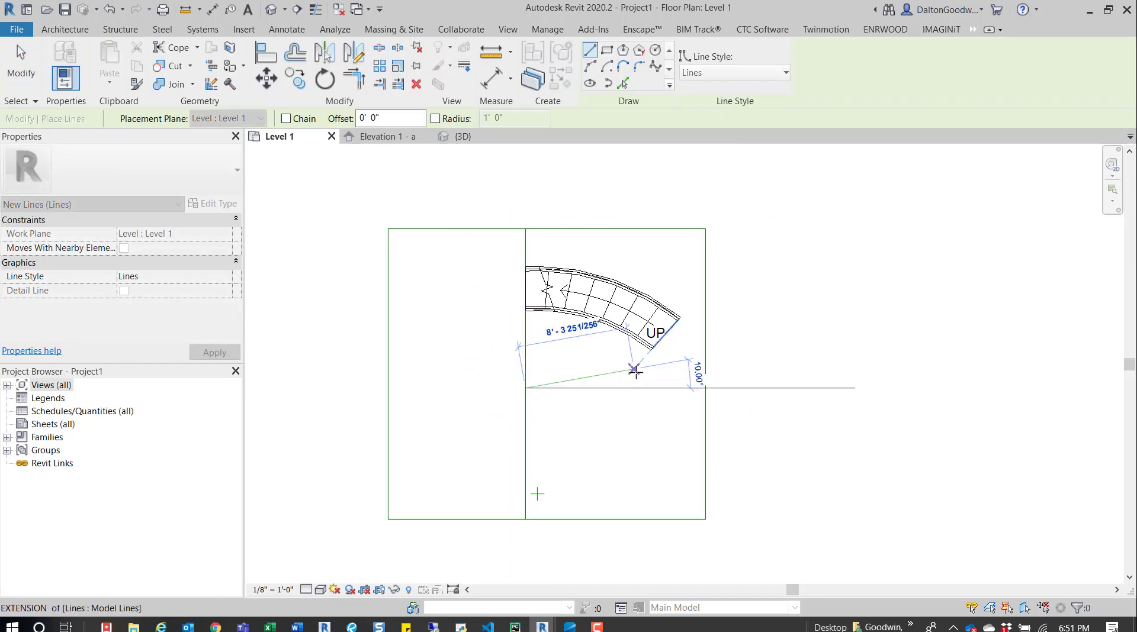
click(634, 370)
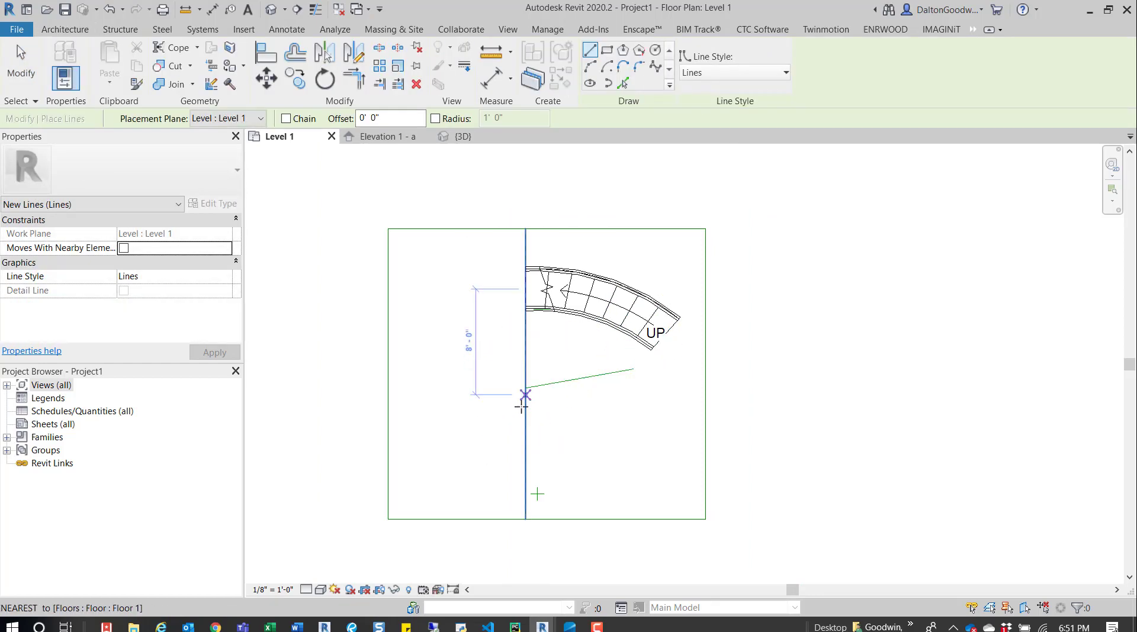
key(Escape)
key(Escape)
click(552, 388)
key(Escape)
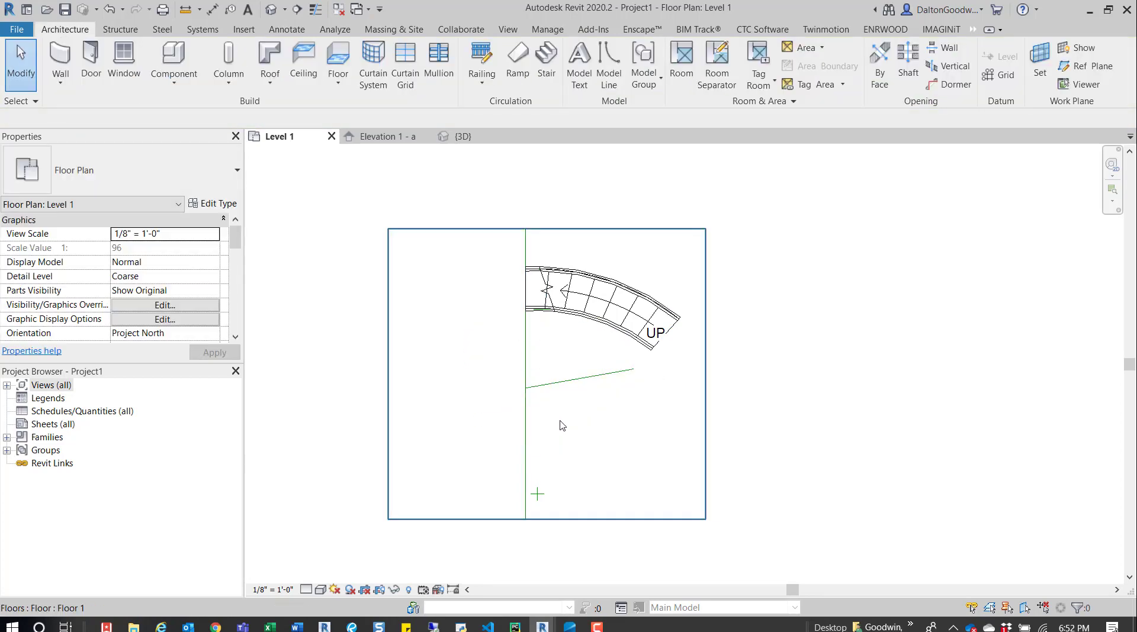
key(l)
key(d)
scroll(535, 404, up, 3)
key(Escape)
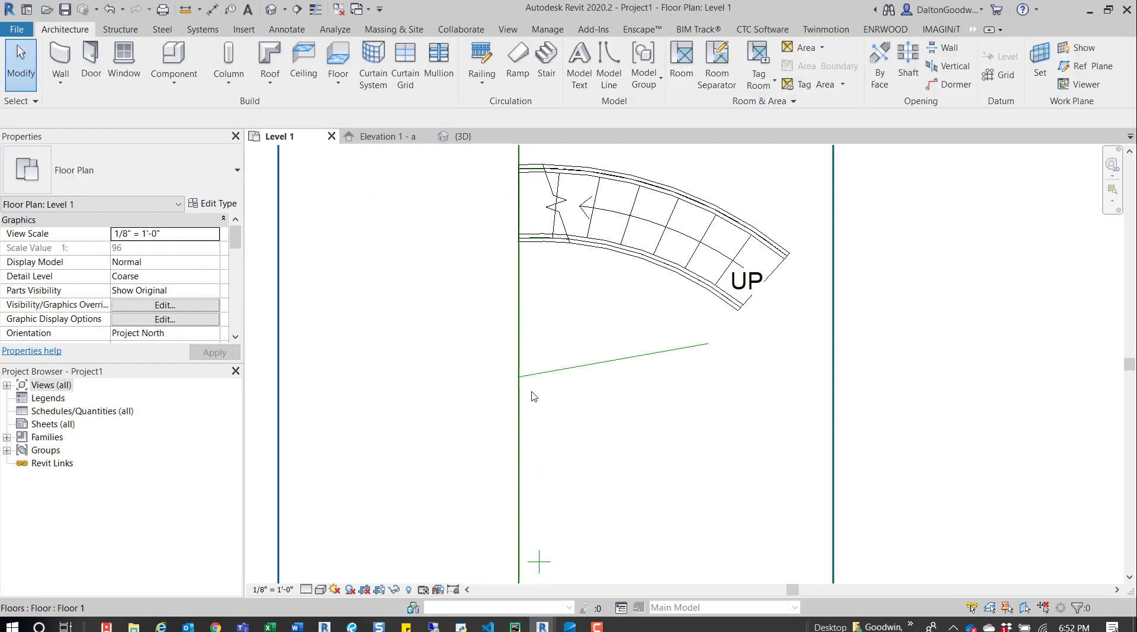
- Draw a 3' model line straight down the floor edge from the slanted line's start point
key(l)
key(i)
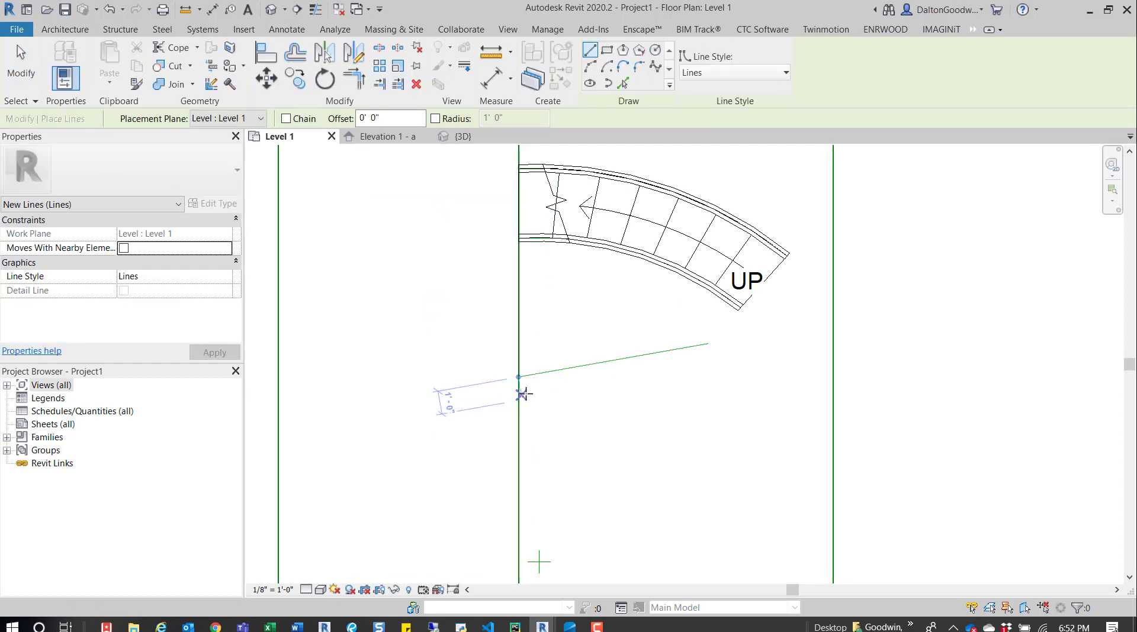
click(519, 376)
text(3)
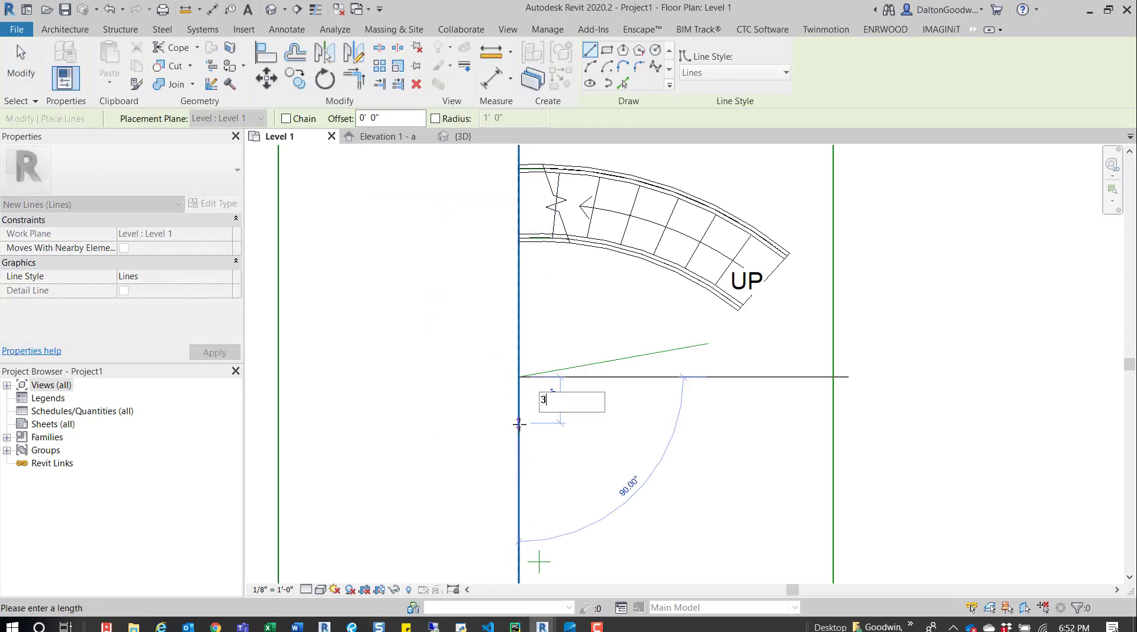
key(Return)
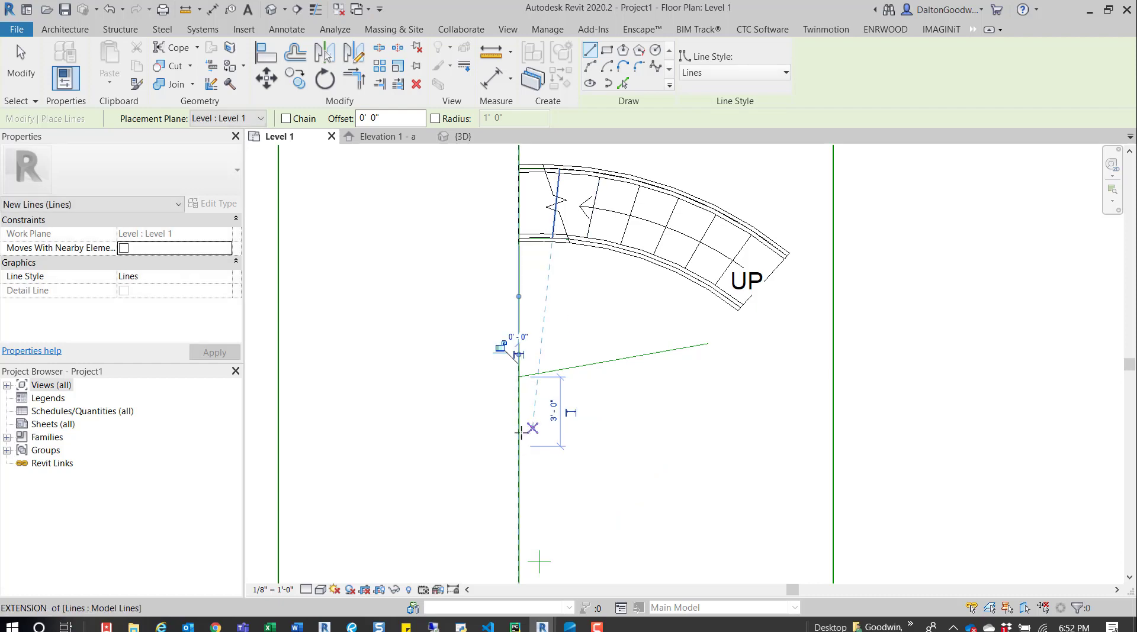
- Draw a horizontal model line about 1' 6" long outward from the midpoint of the 3' vertical line
click(519, 411)
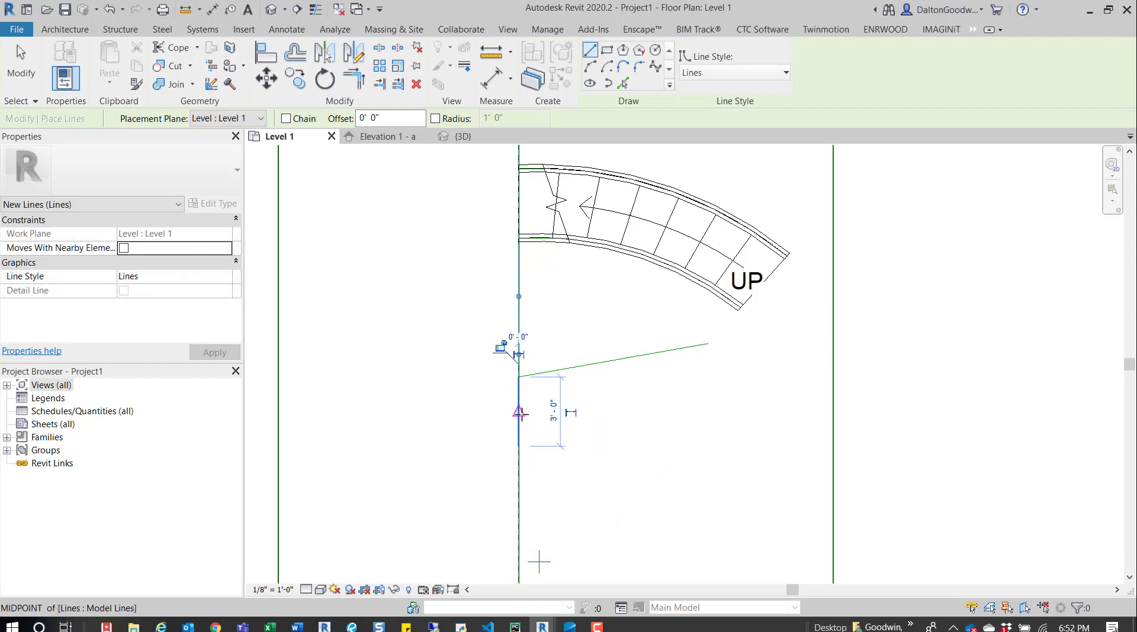
click(553, 411)
key(Escape)
key(Escape)
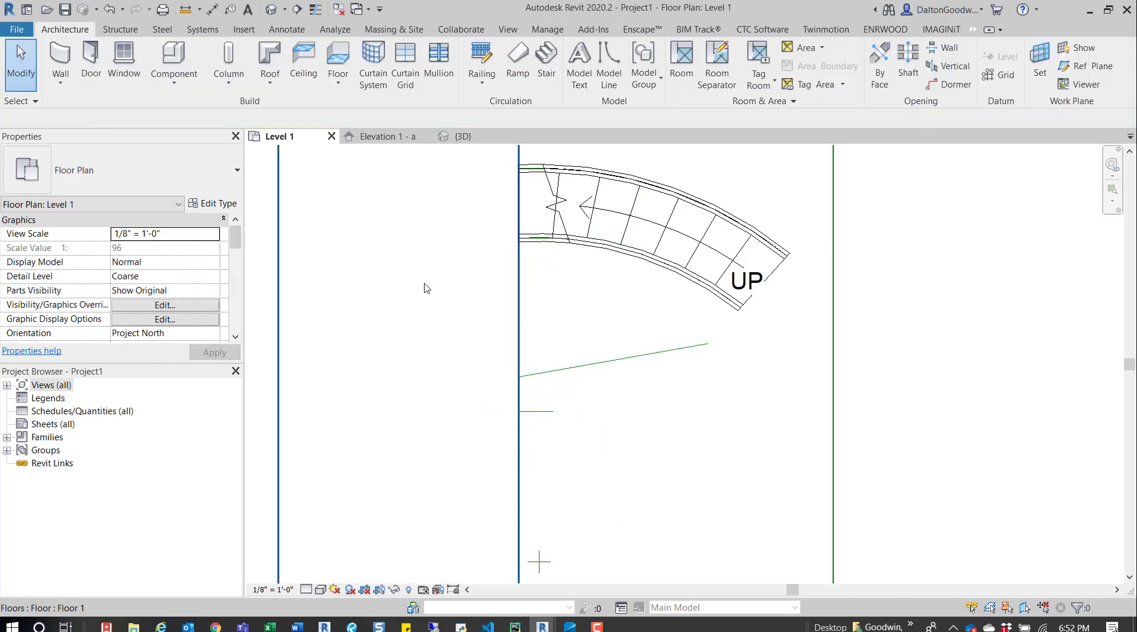
- Mirror a copy of the slanted line about the short horizontal line, and delete that short line
click(557, 349)
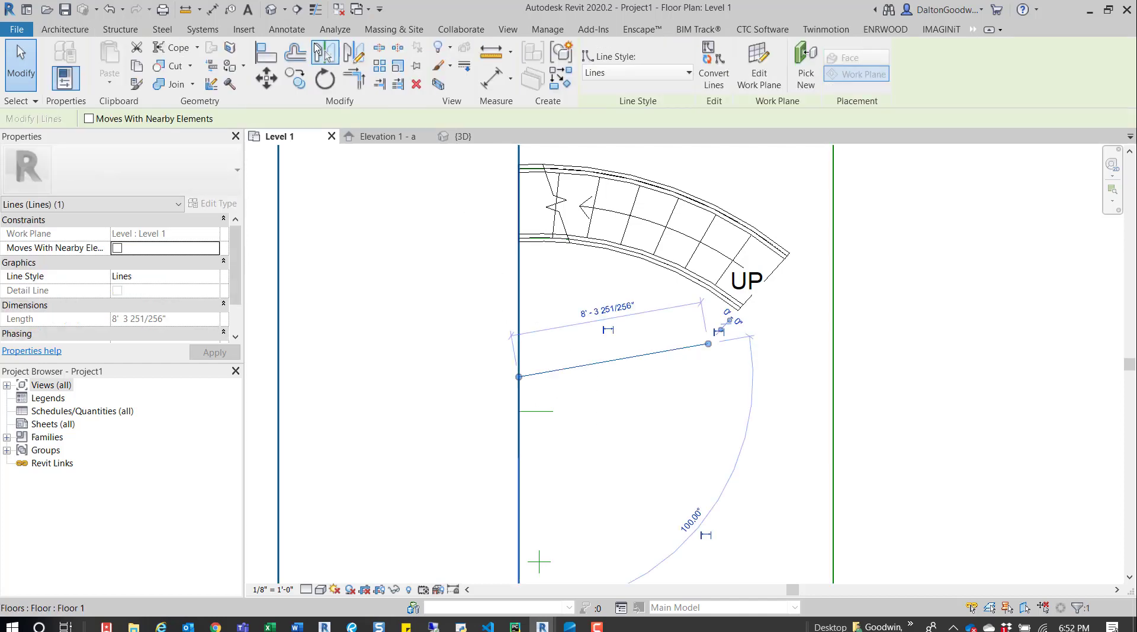
click(320, 52)
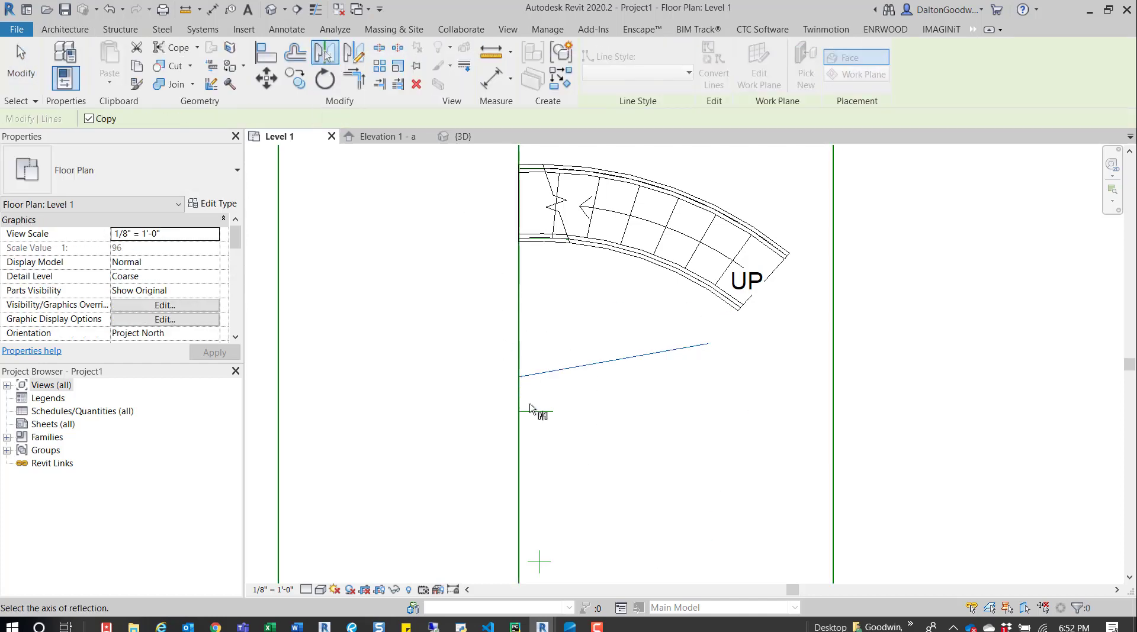
click(546, 412)
middle_drag(563, 431, 547, 397)
key(Escape)
click(522, 382)
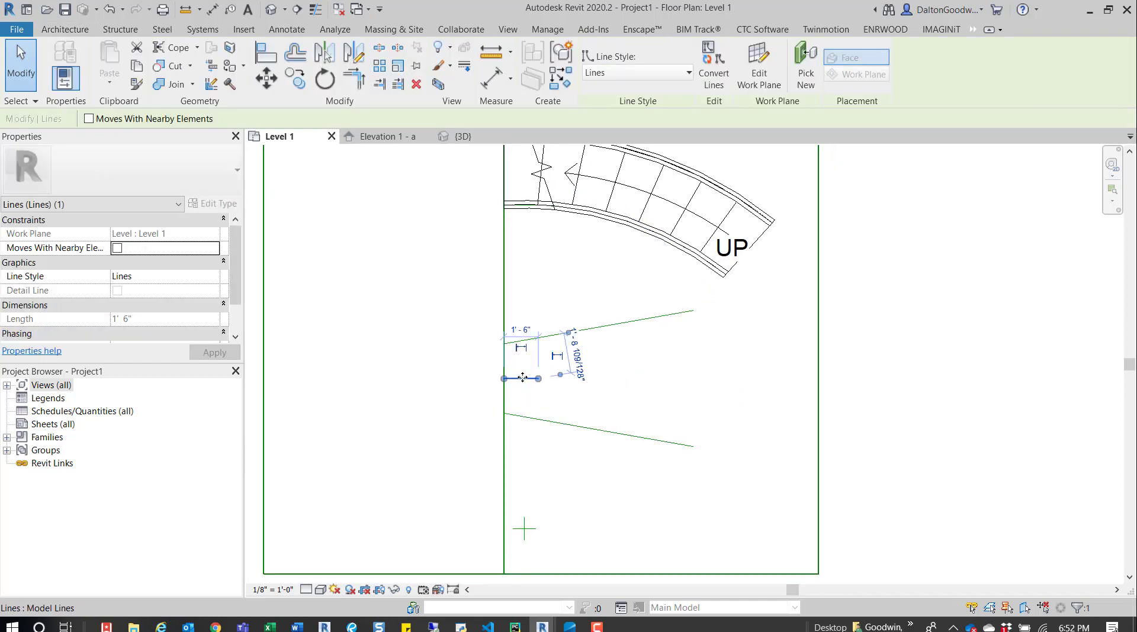
key(Delete)
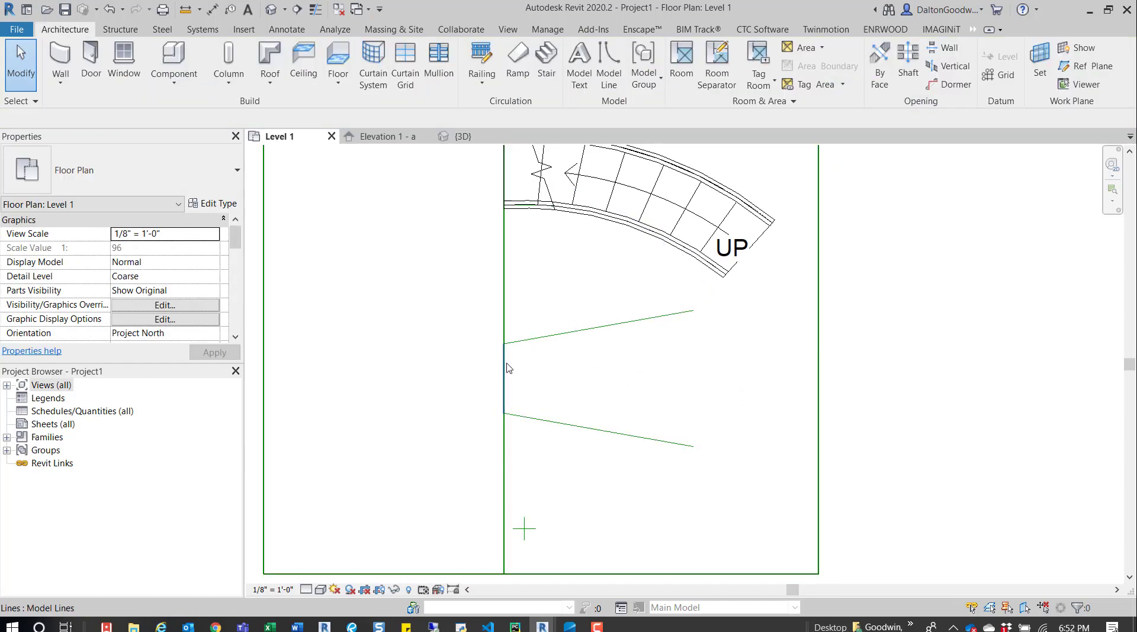
click(506, 368)
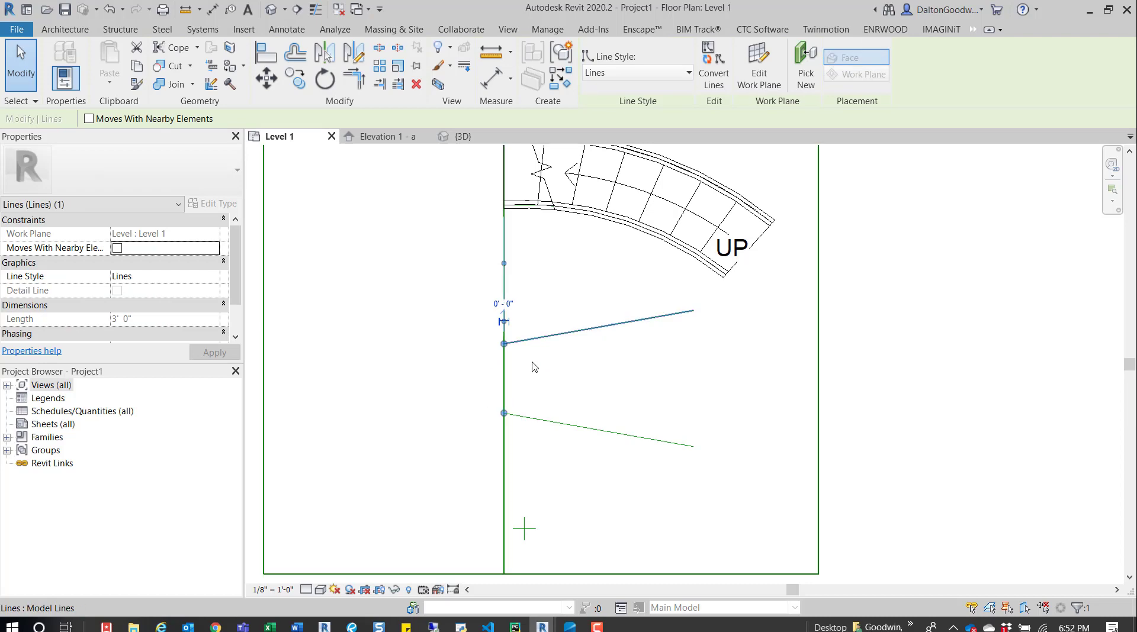
key(Delete)
drag(598, 300, 569, 447)
key(Escape)
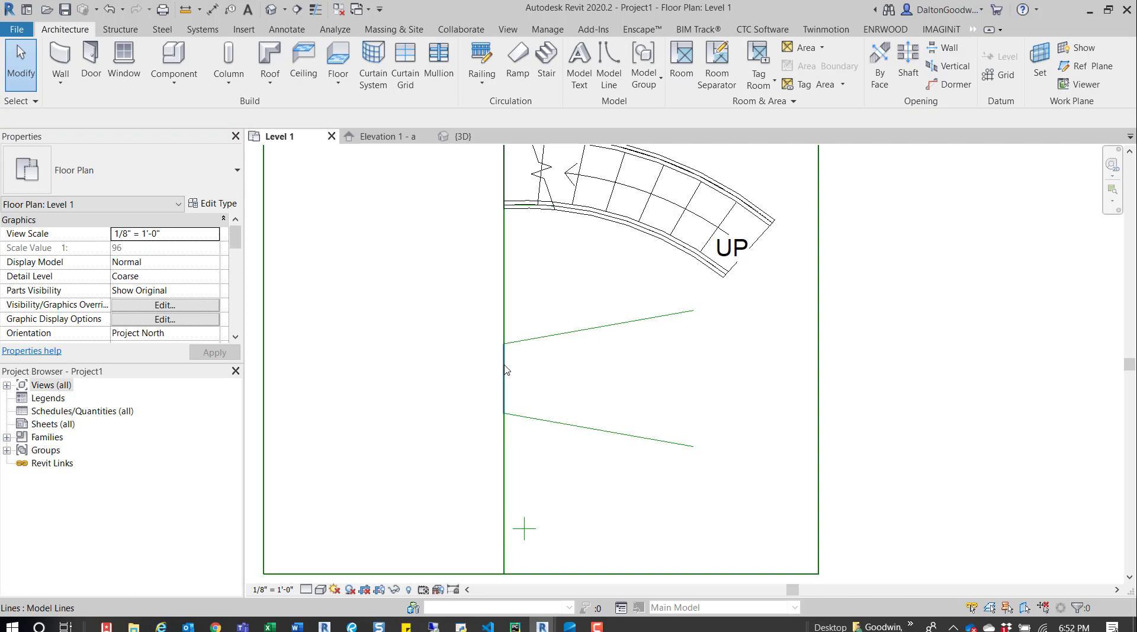
- Create a linear array of 8 from the 3' vertical line, spaced 1' 6" to the 2nd along a 45° diagonal
click(562, 387)
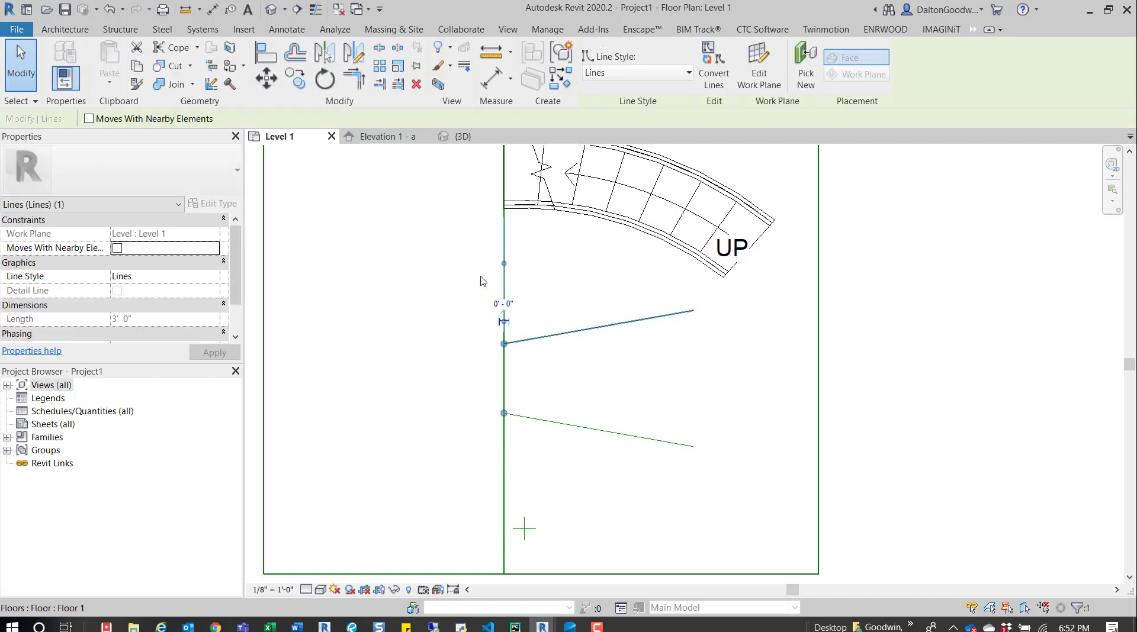
click(382, 70)
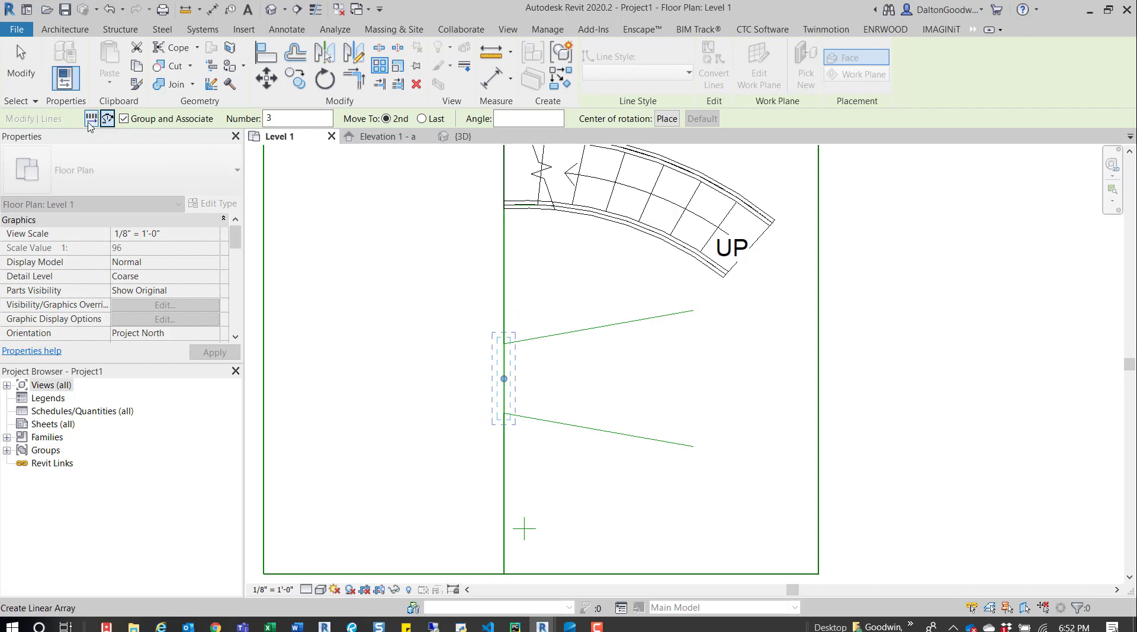
click(90, 120)
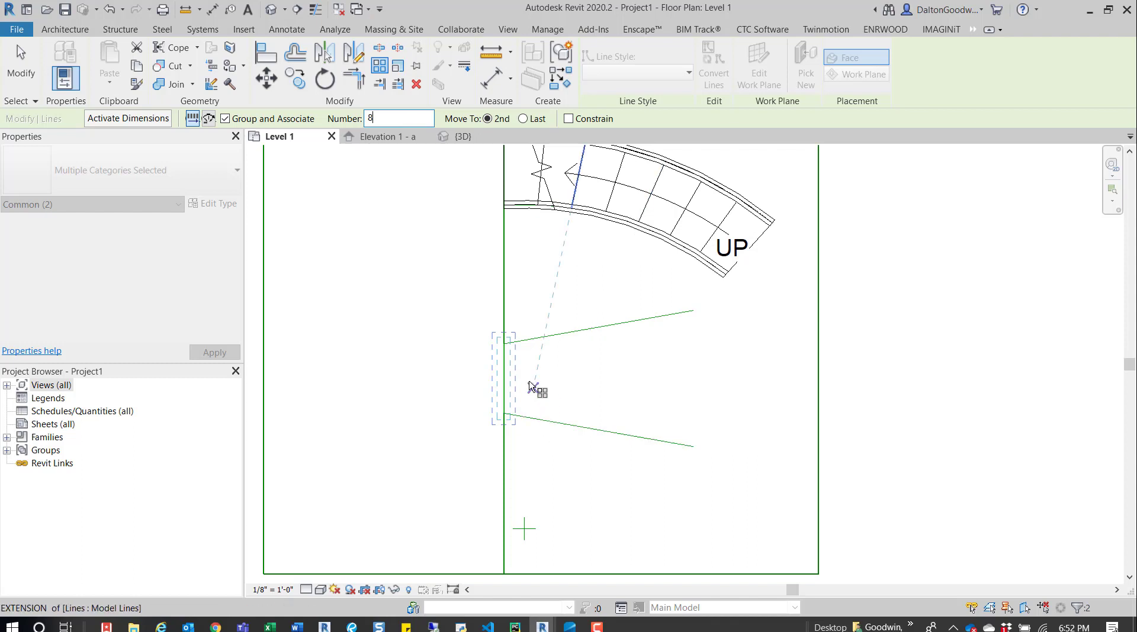
click(503, 379)
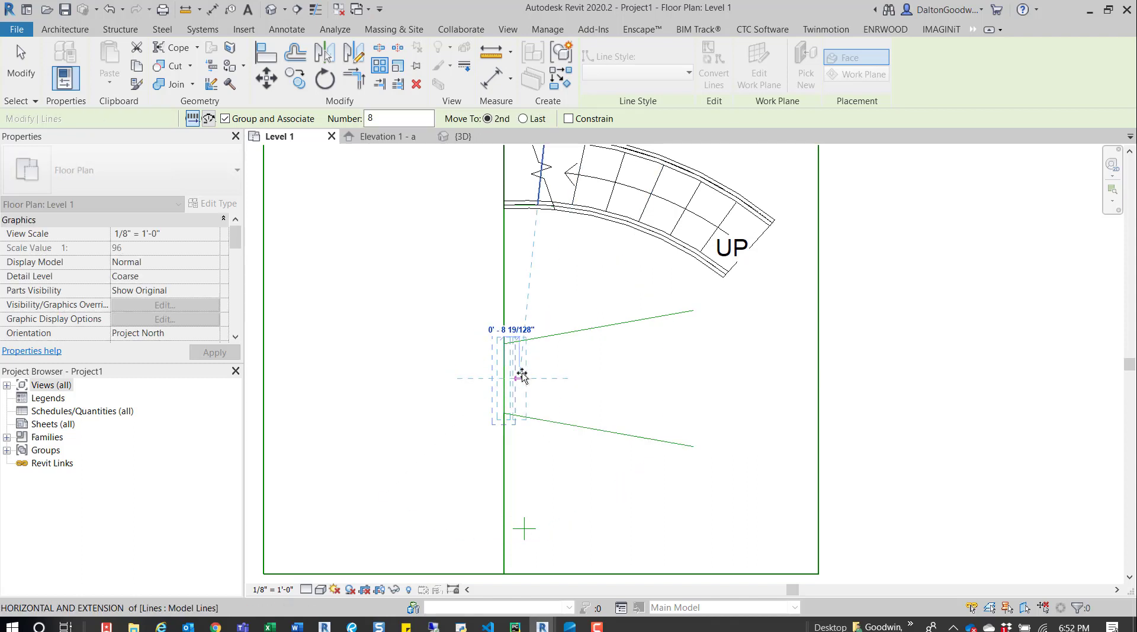
text(1 6)
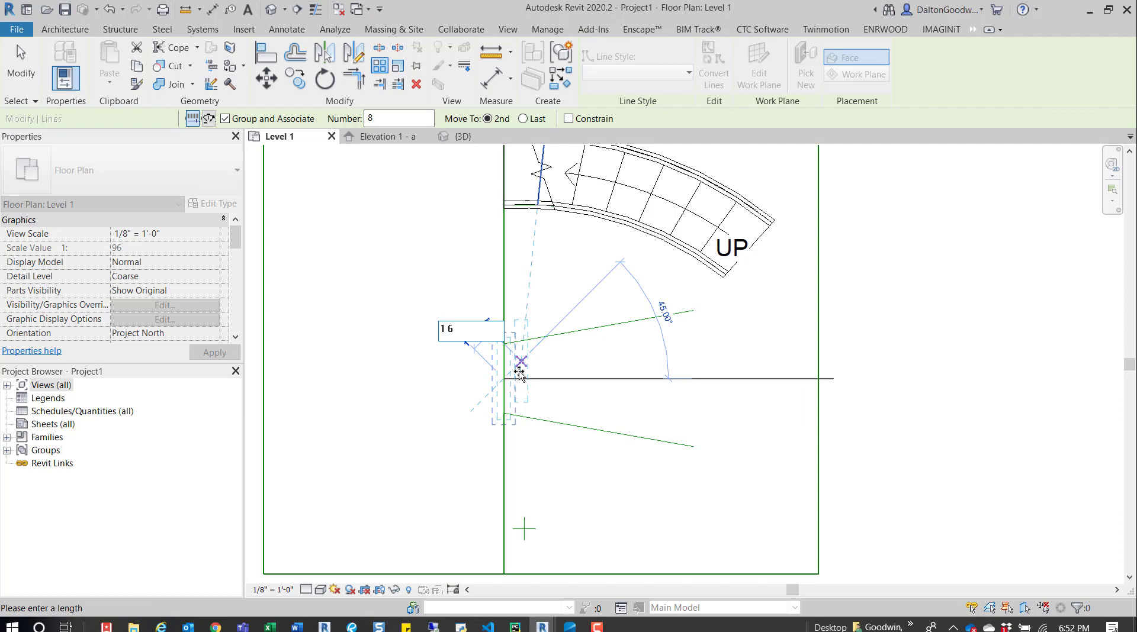
key(Return)
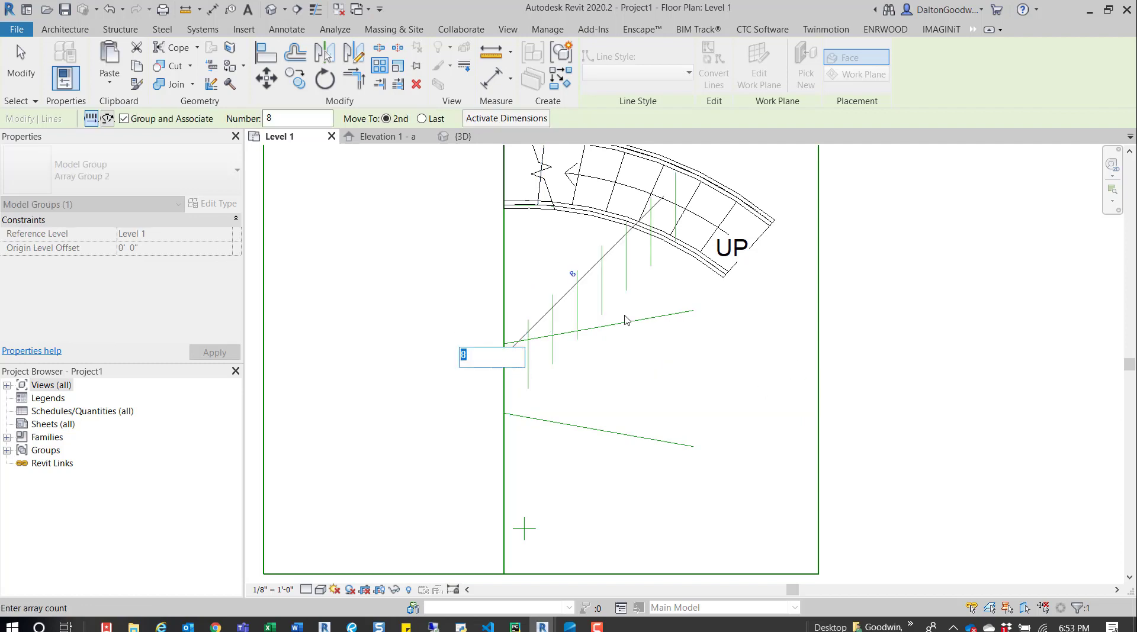
key(Return)
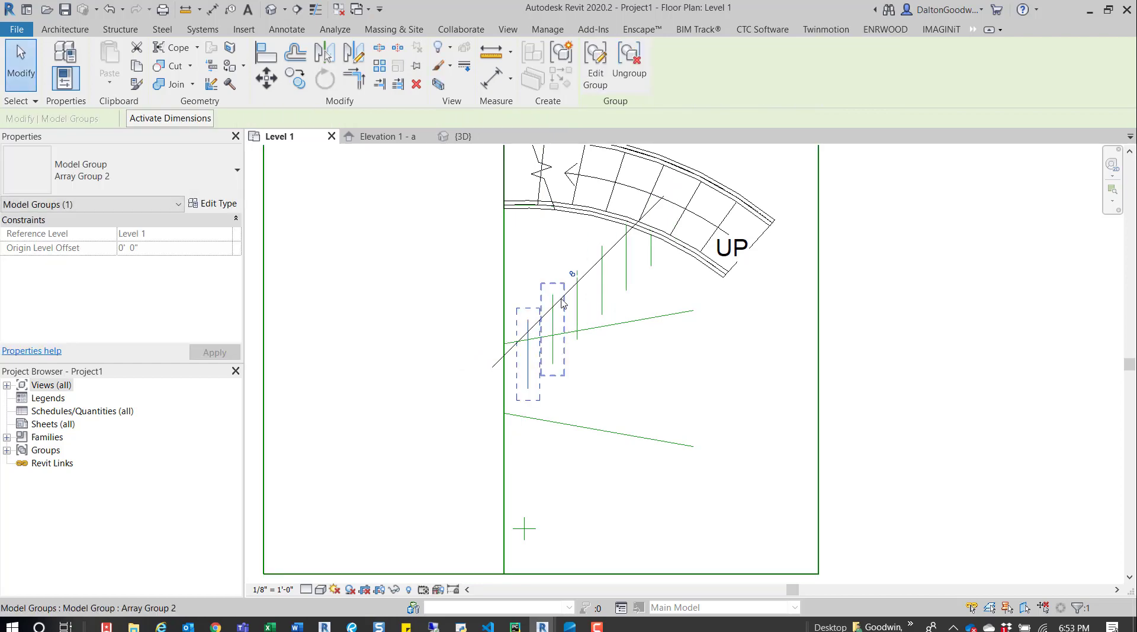
- Replace the diagonal array with a horizontal linear array of 8 from the 3' vertical line, spaced 1' 6" to the 2nd
key(Delete)
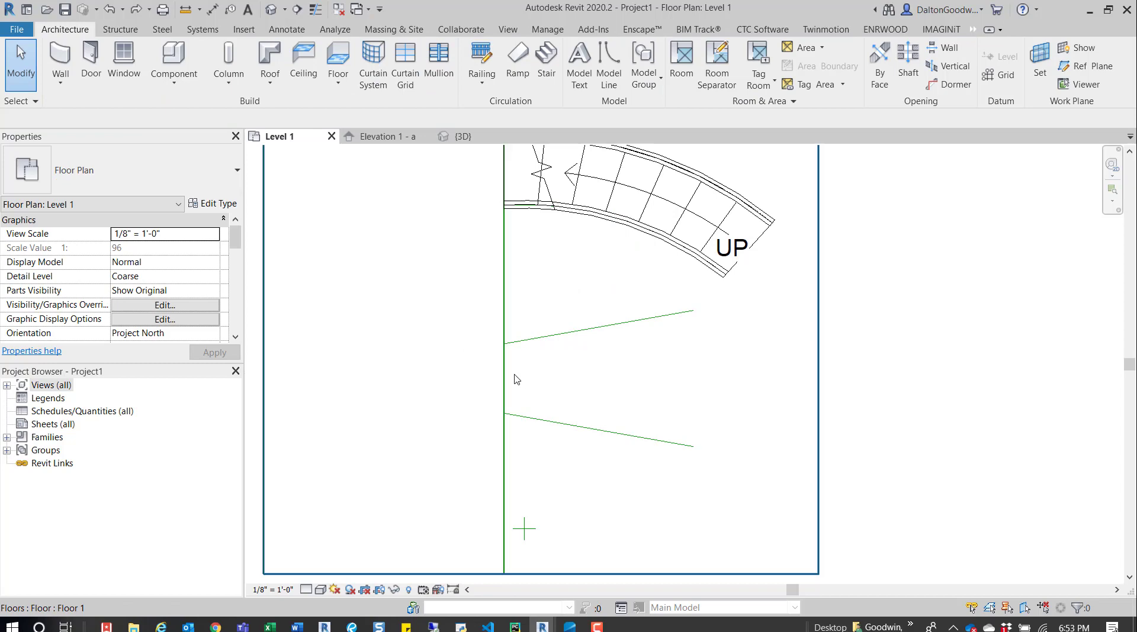
key(Tab)
click(505, 372)
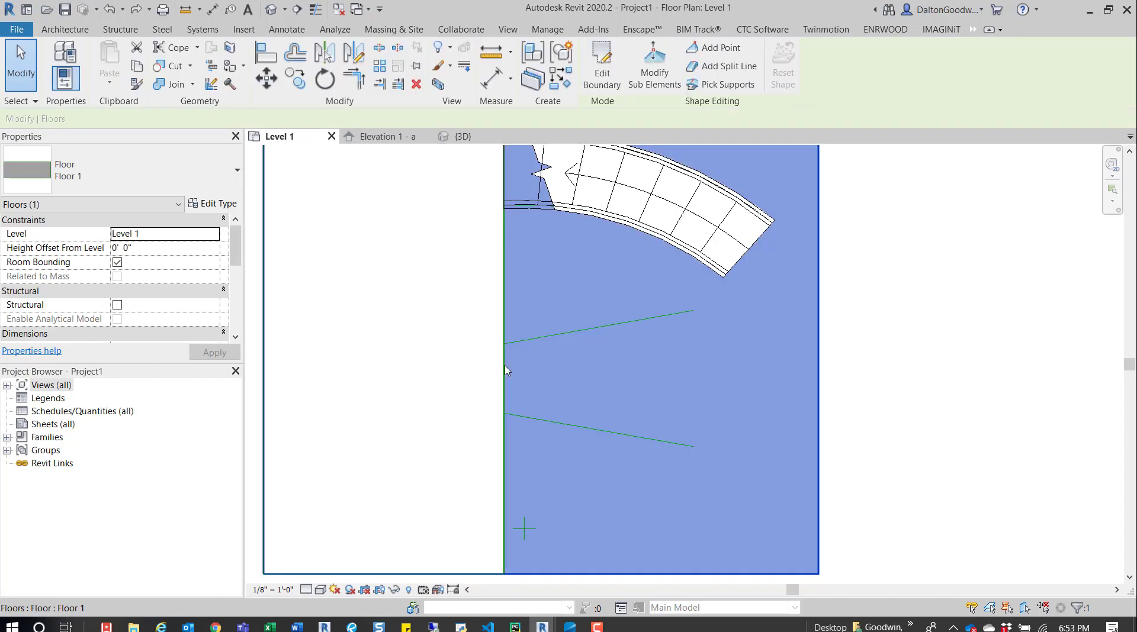
key(Escape)
key(Tab)
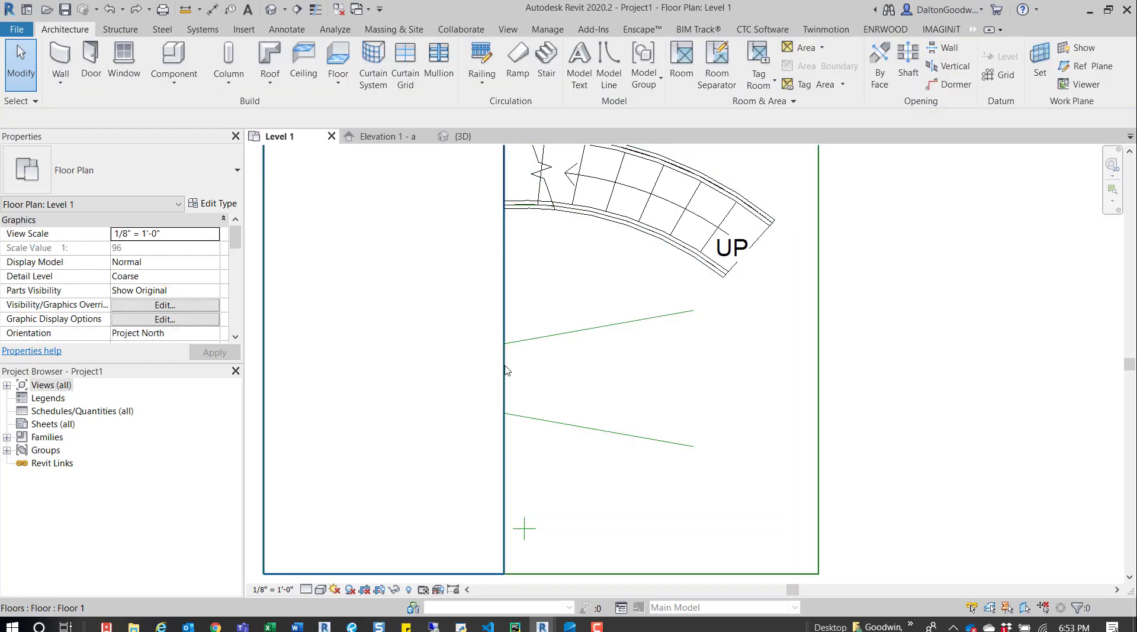
click(504, 371)
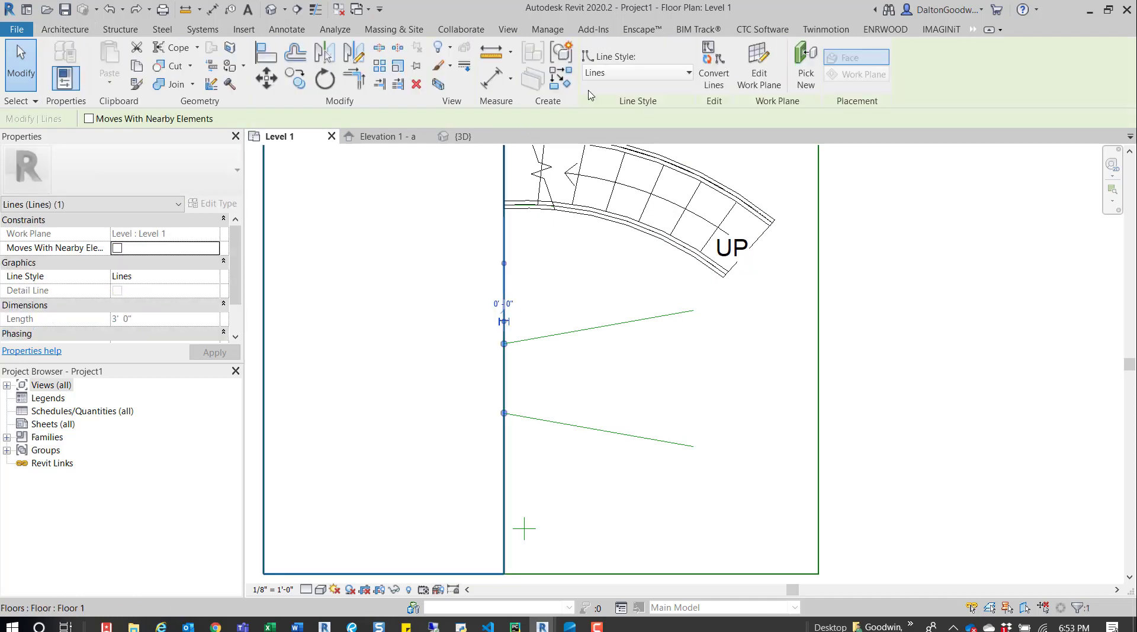
click(379, 68)
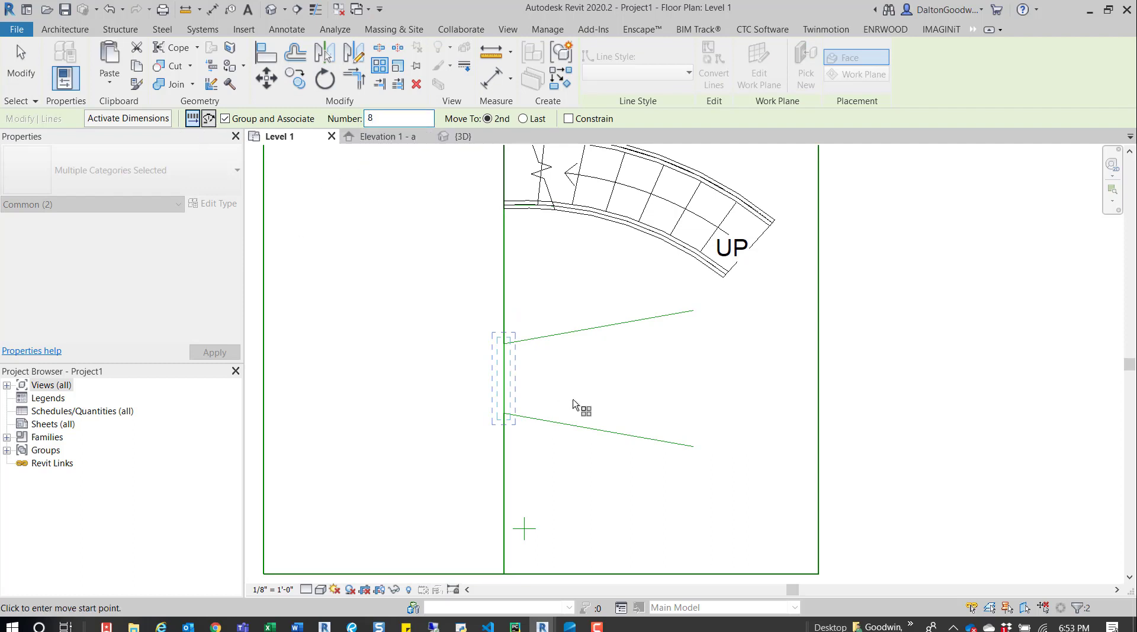
click(503, 382)
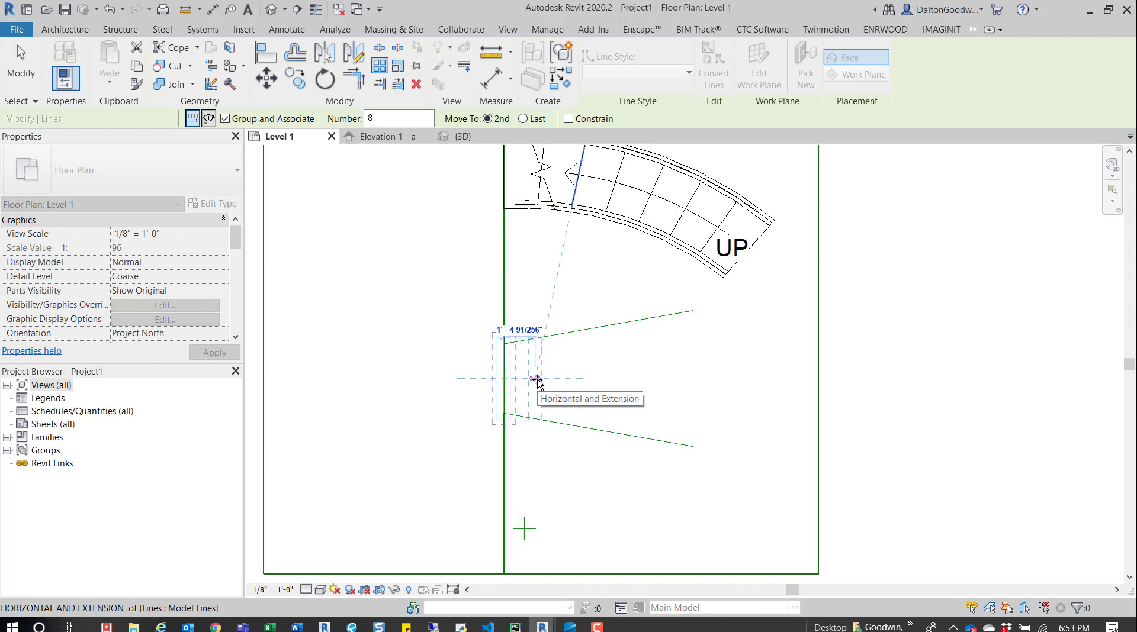
scroll(532, 381, up, 4)
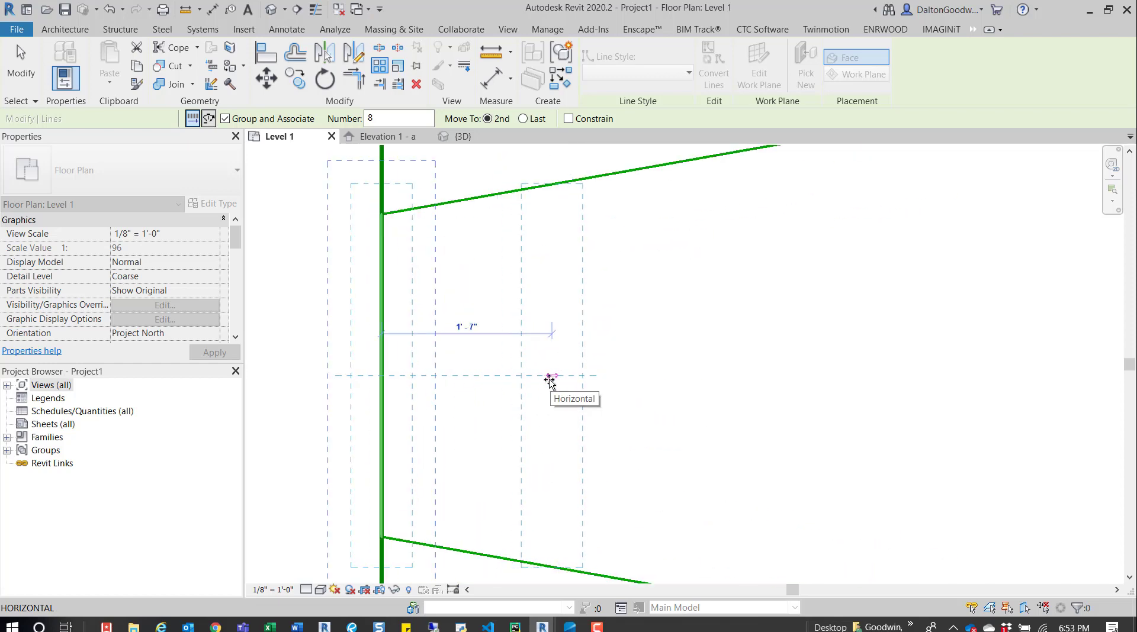
click(543, 382)
scroll(543, 385, down, 5)
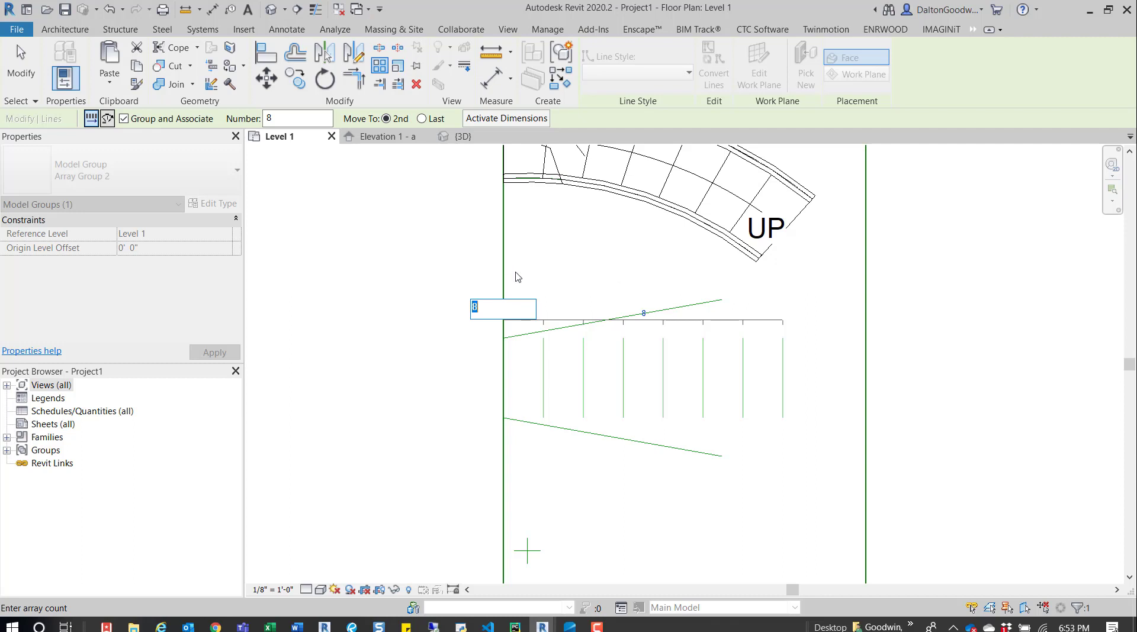
key(Return)
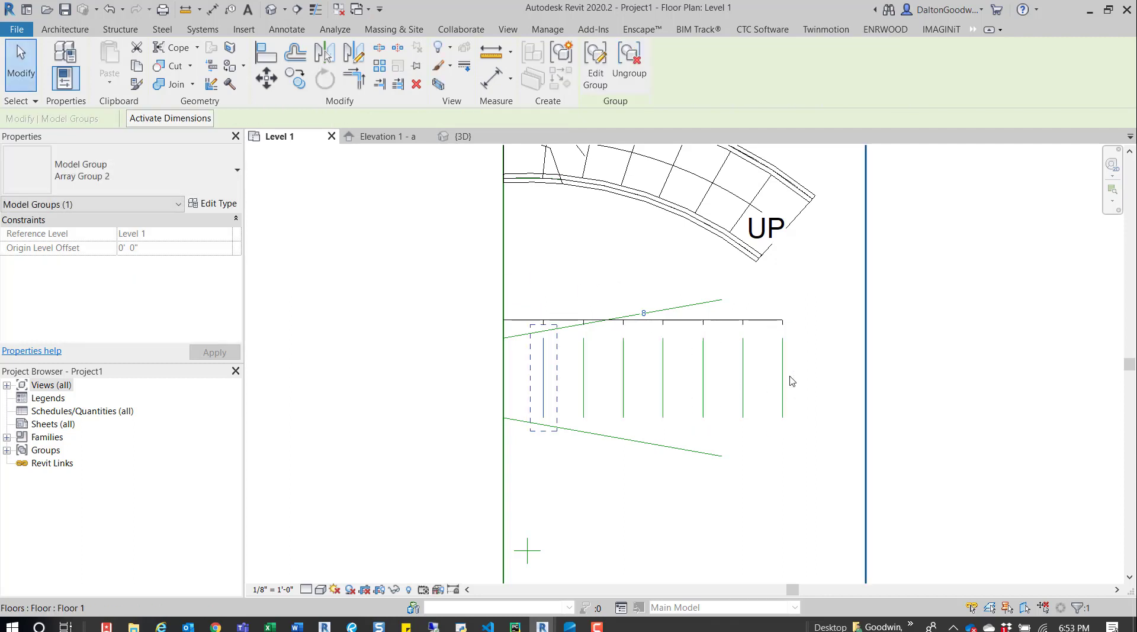
- Select the arrayed lines, filter the selection to Model Groups only, and ungroup them
drag(804, 366, 500, 387)
click(595, 58)
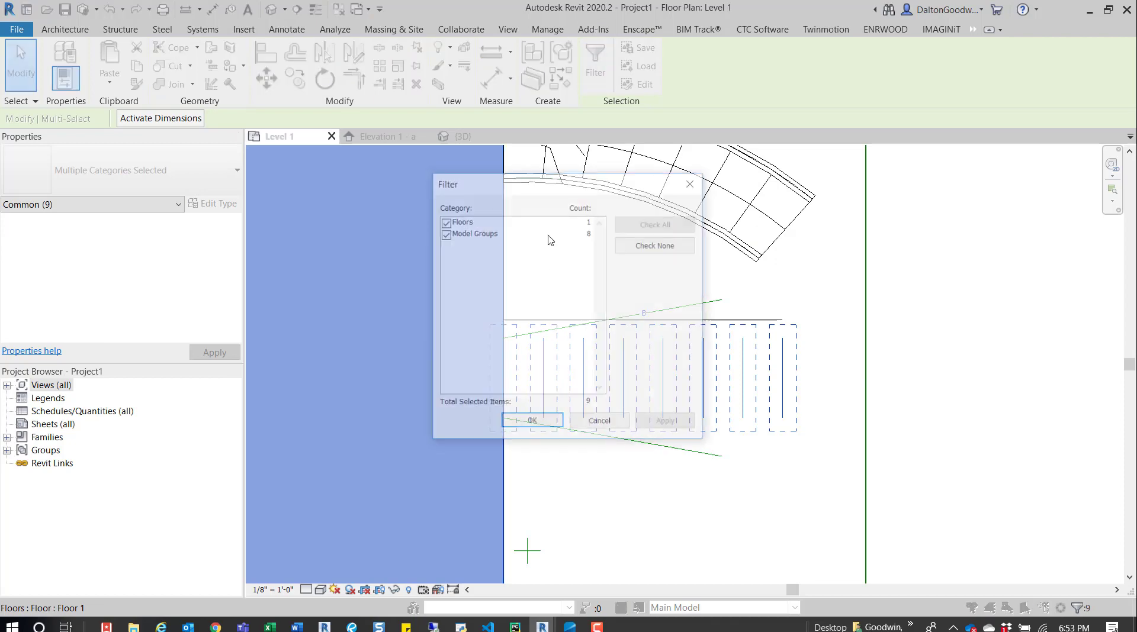
click(657, 245)
click(445, 233)
click(532, 423)
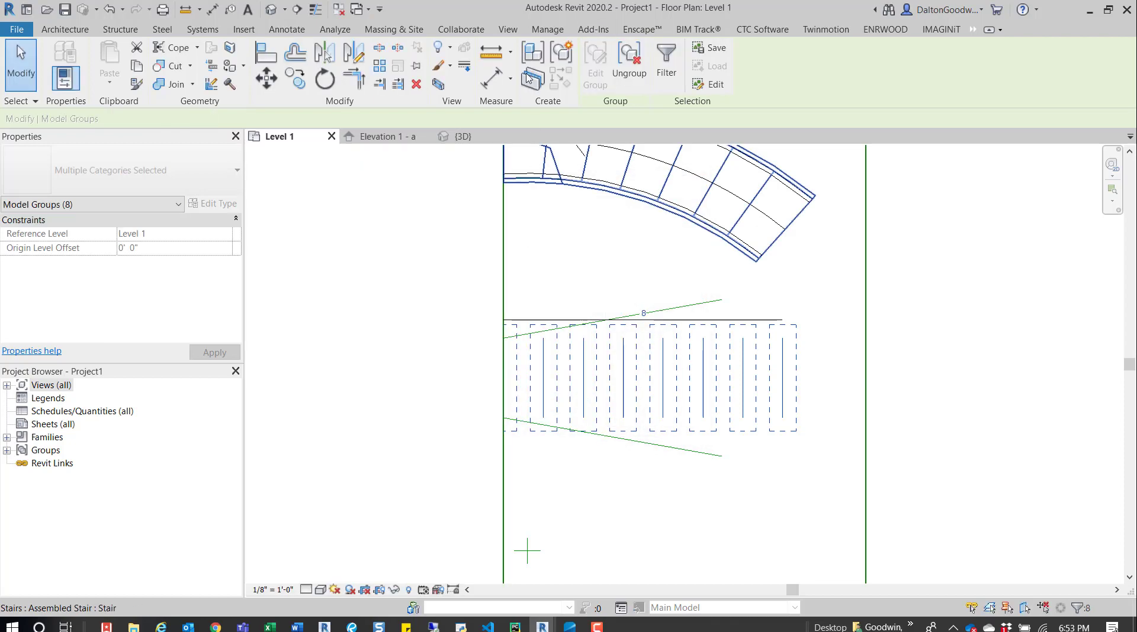
key(Escape)
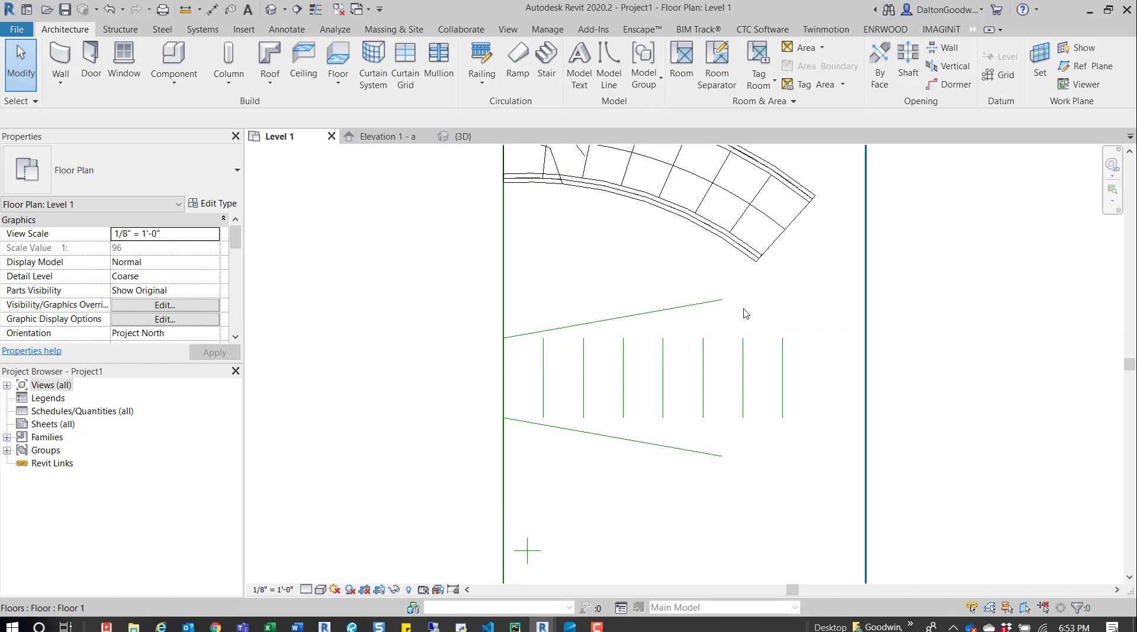
- Join the vertical line farthest from the floor edge to both slanted lines with Trim/Extend to Corner
click(783, 373)
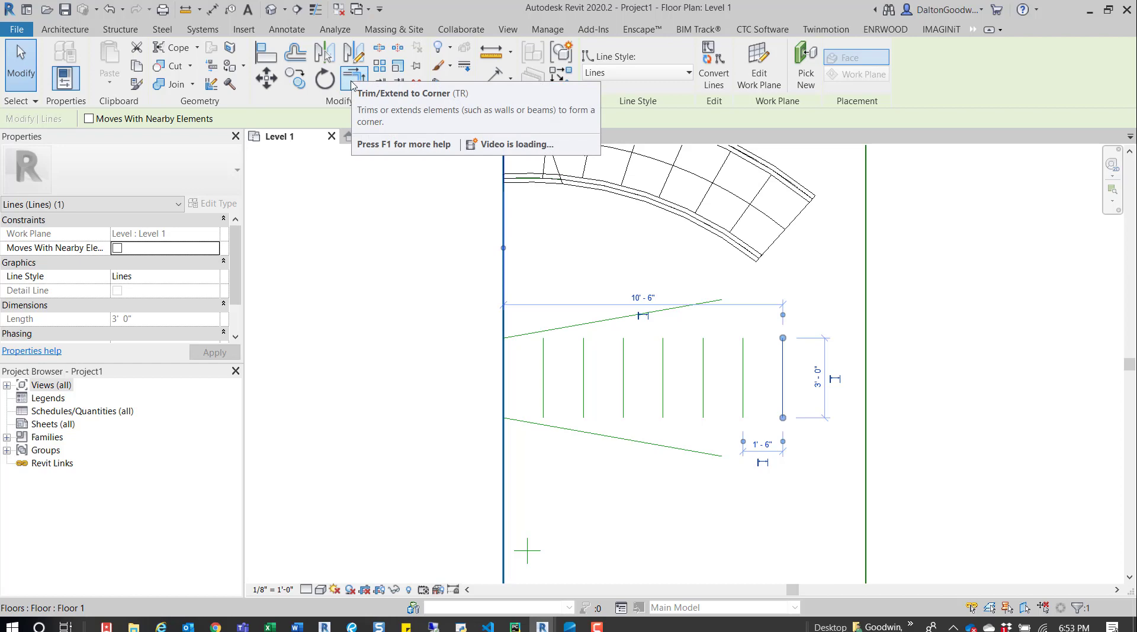
click(722, 273)
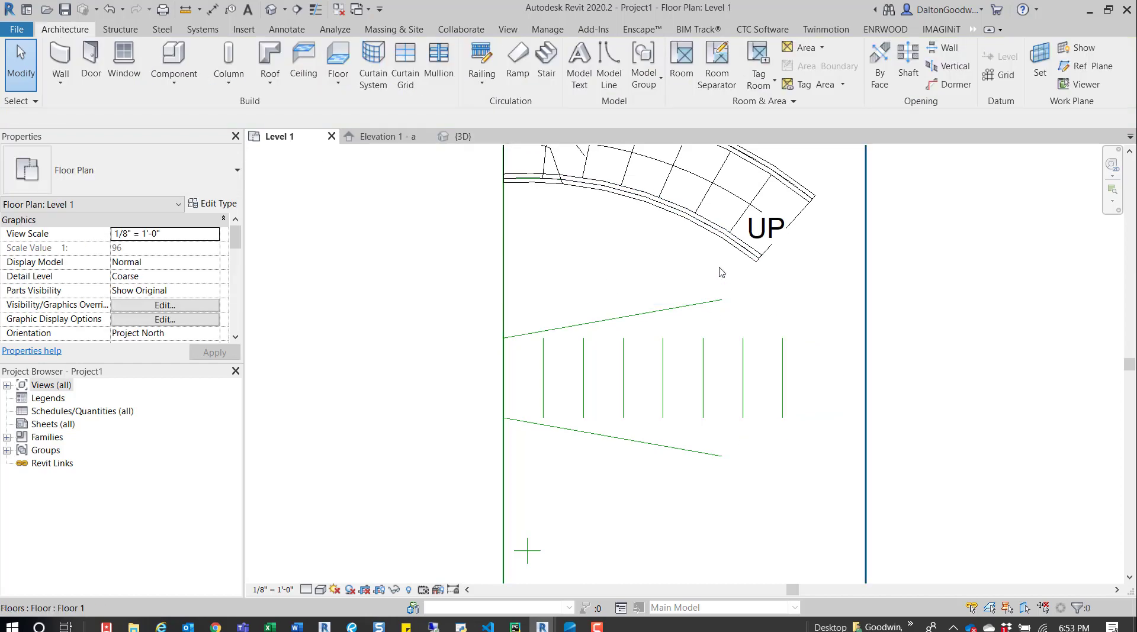
click(688, 306)
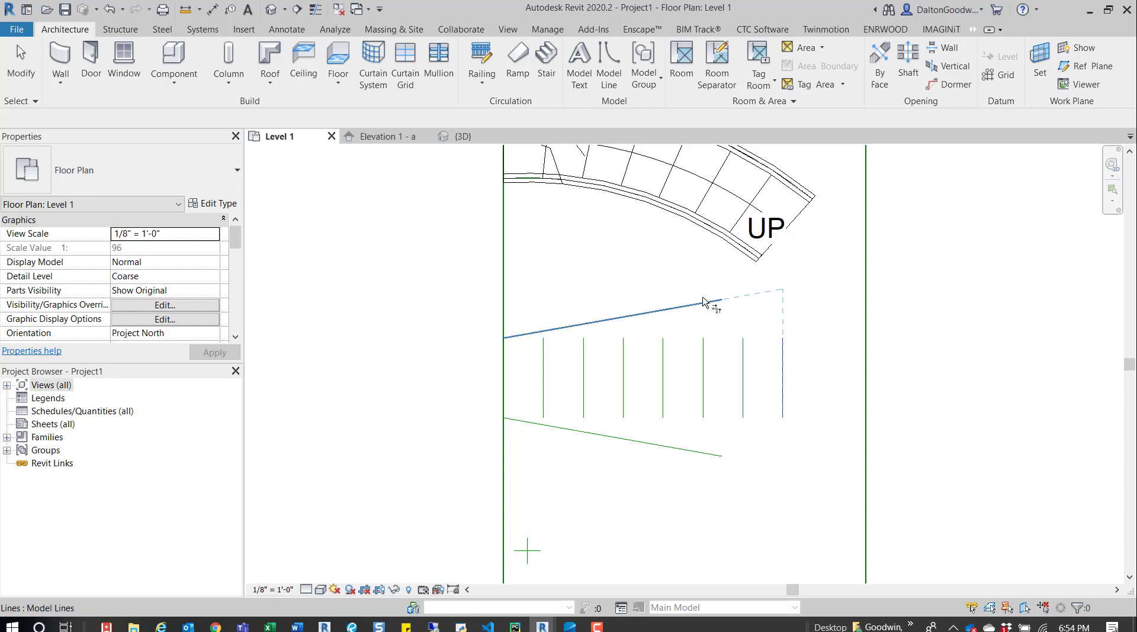
click(782, 387)
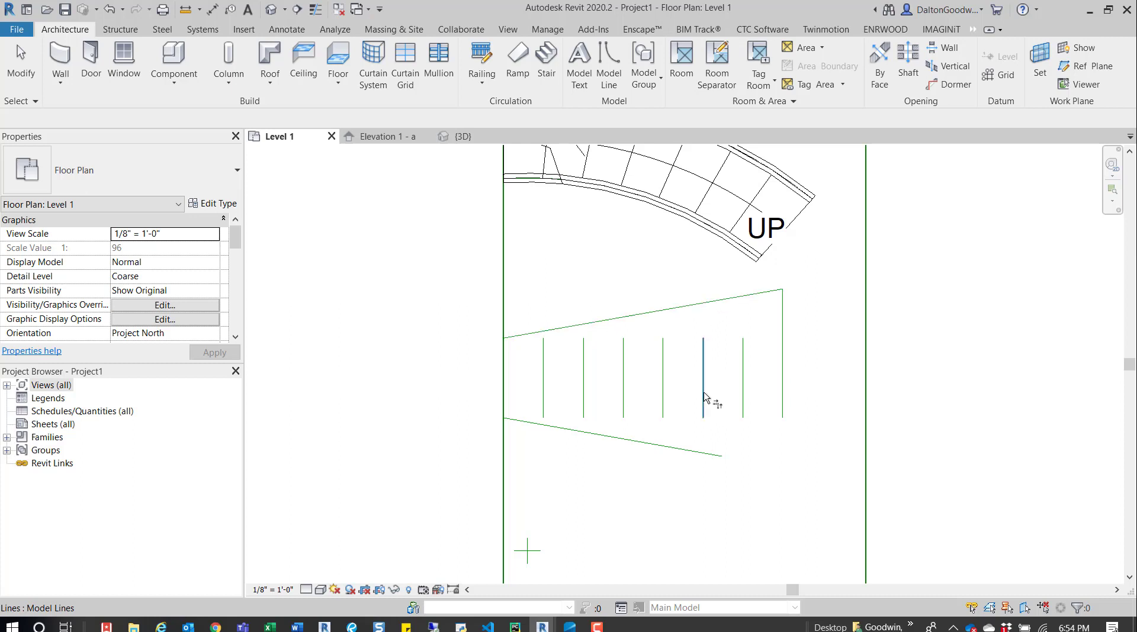
click(685, 458)
click(792, 394)
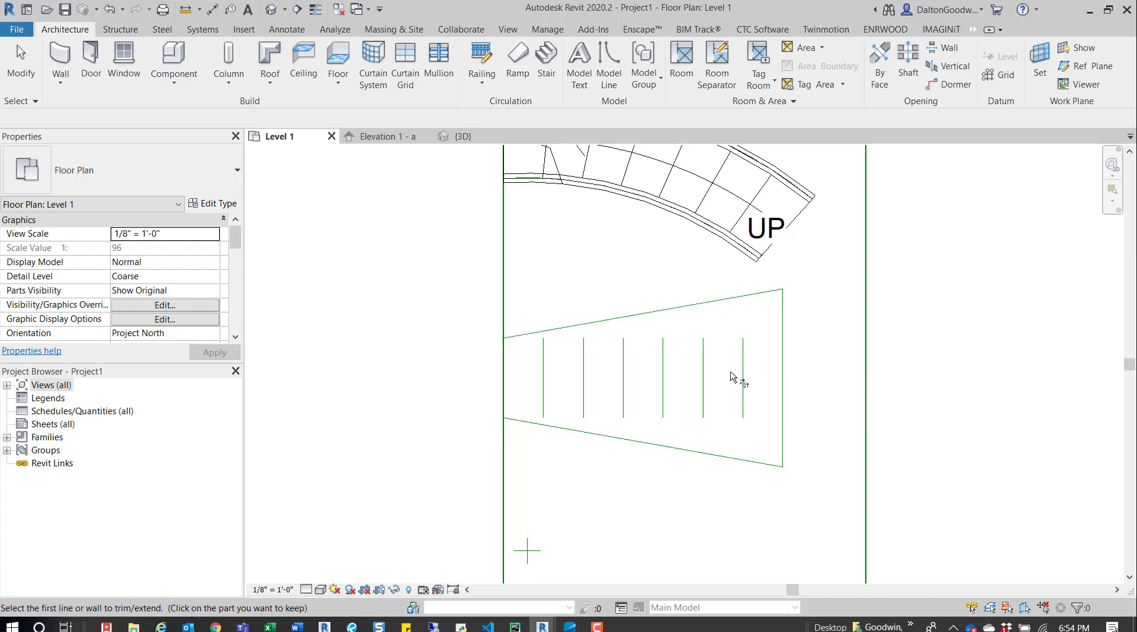
key(Escape)
key(Escape)
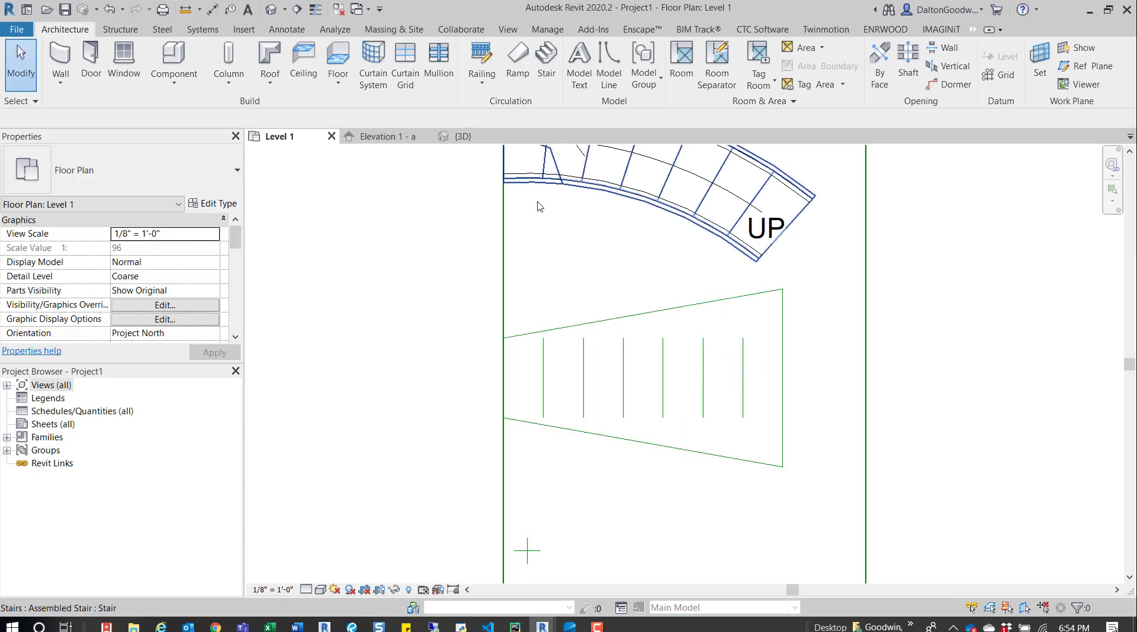
- Stretch both ends of the vertical line next to the wide end until they meet the slanted lines
click(744, 367)
drag(743, 339, 743, 295)
drag(744, 418, 742, 461)
key(Escape)
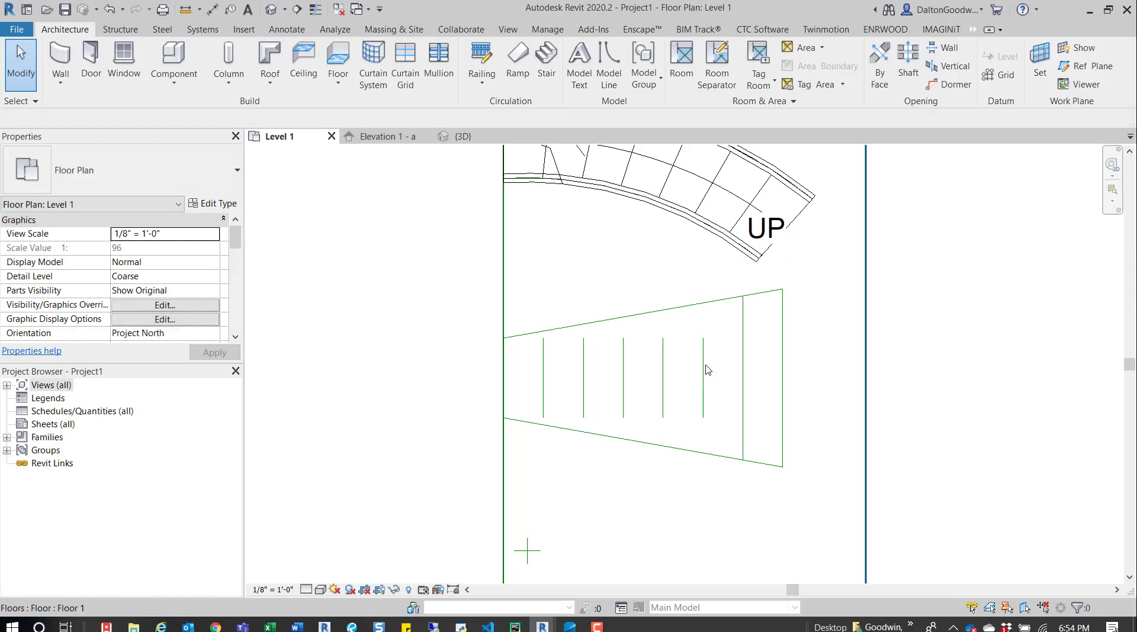
- Extend the five remaining short vertical lines up to the upper slanted line with Trim/Extend Multiple Elements
click(706, 366)
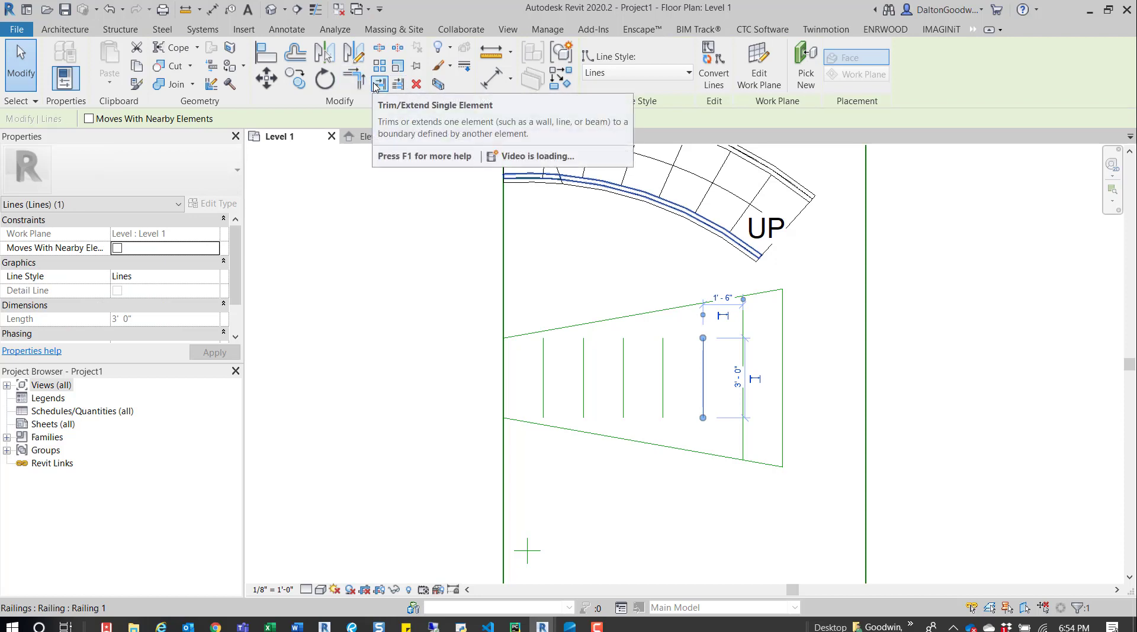
click(398, 83)
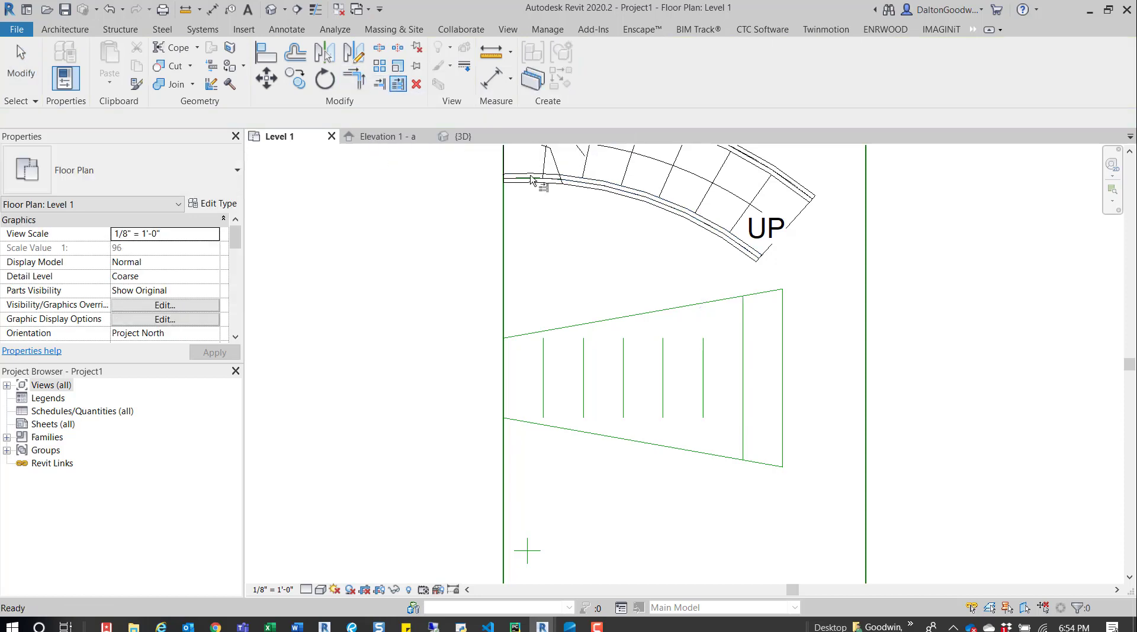
click(681, 308)
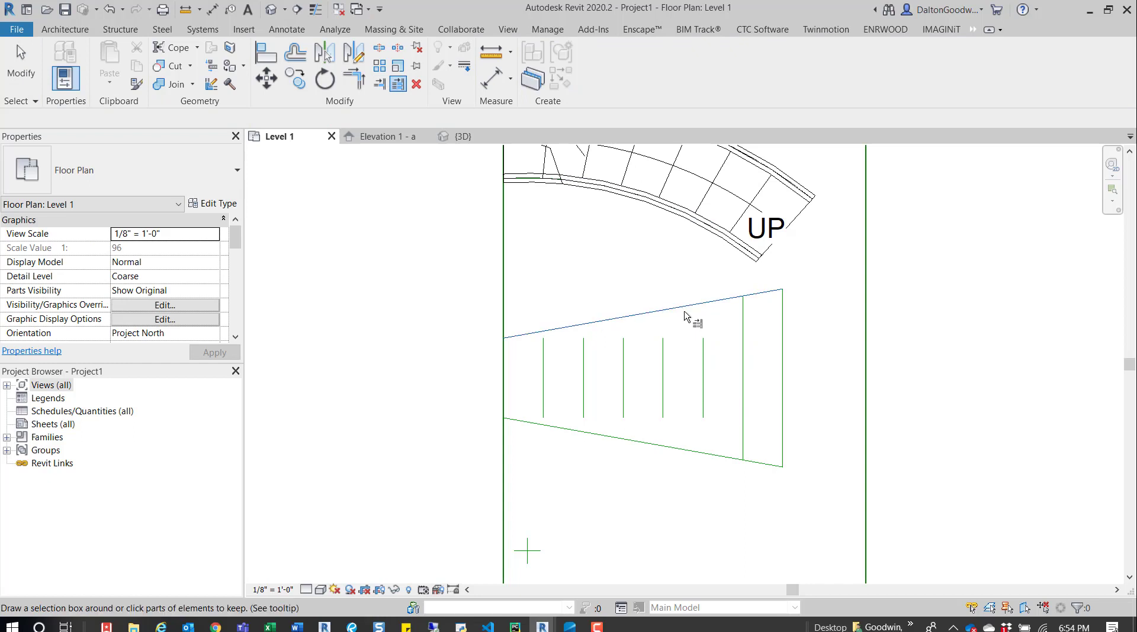
drag(715, 346, 618, 362)
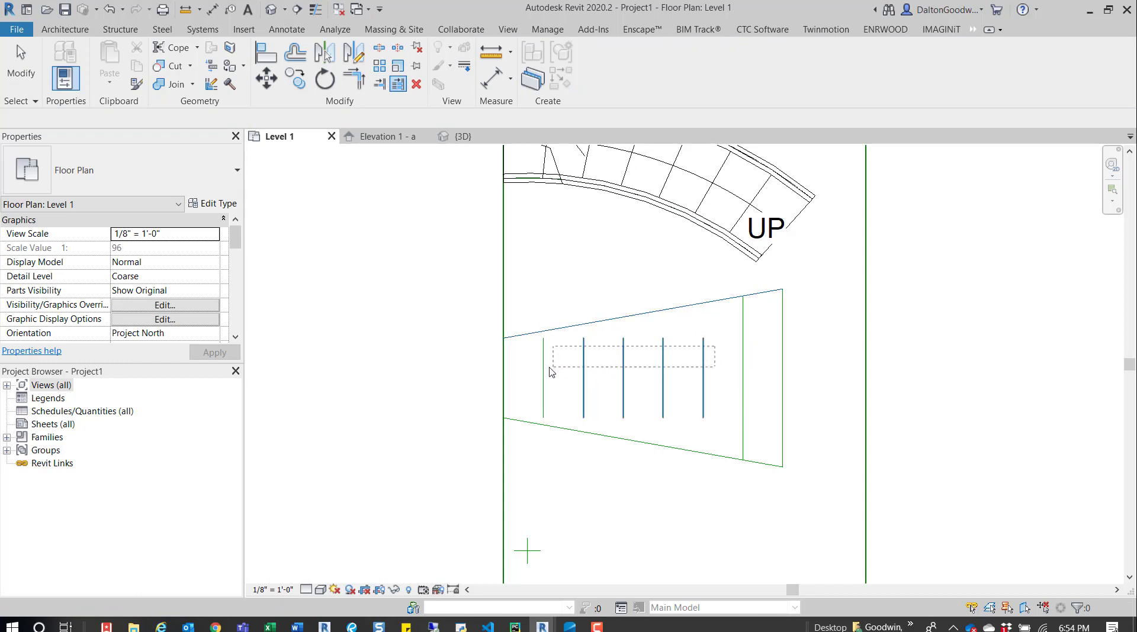
drag(551, 372, 535, 373)
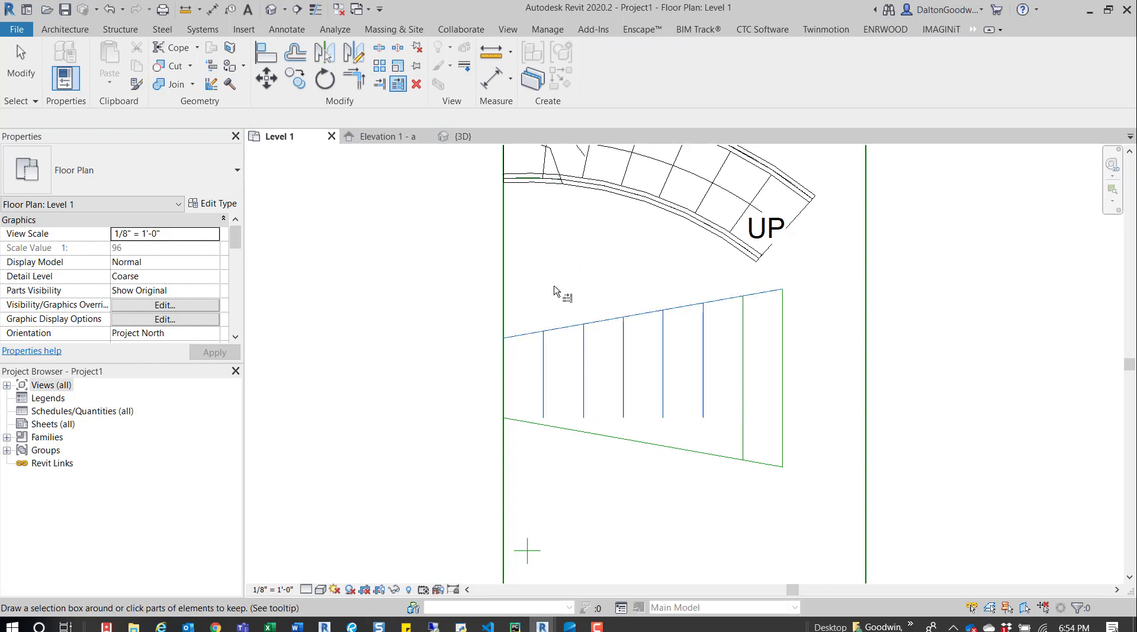
- Try to extend the five short vertical lines down to the lower slanted line, and undo the attempt
click(645, 449)
drag(715, 373, 518, 397)
key(Escape)
key(Escape)
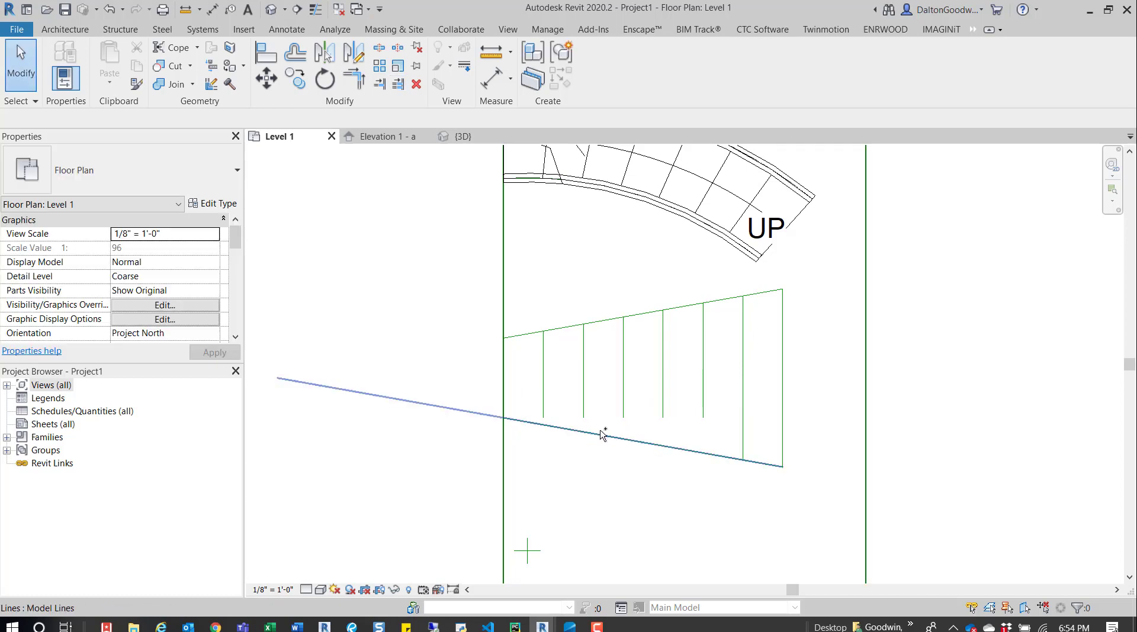
click(582, 441)
key(Escape)
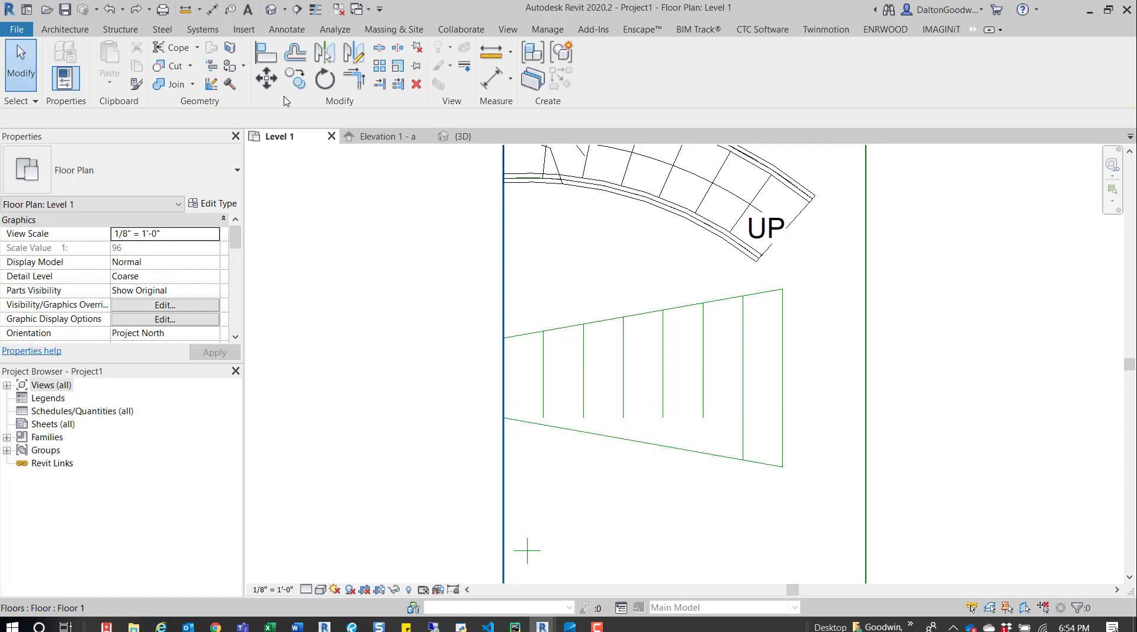
- Extend the lower ends of the five vertical lines to the lower slanted line with Trim/Extend Multiple Elements
click(403, 85)
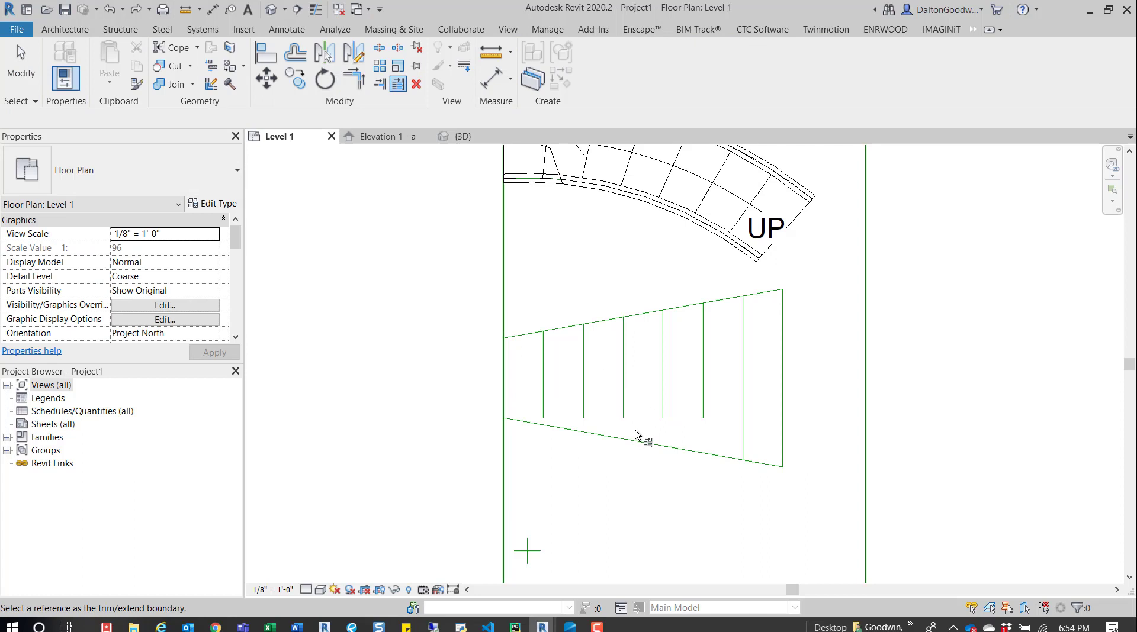
click(655, 442)
drag(722, 388, 526, 389)
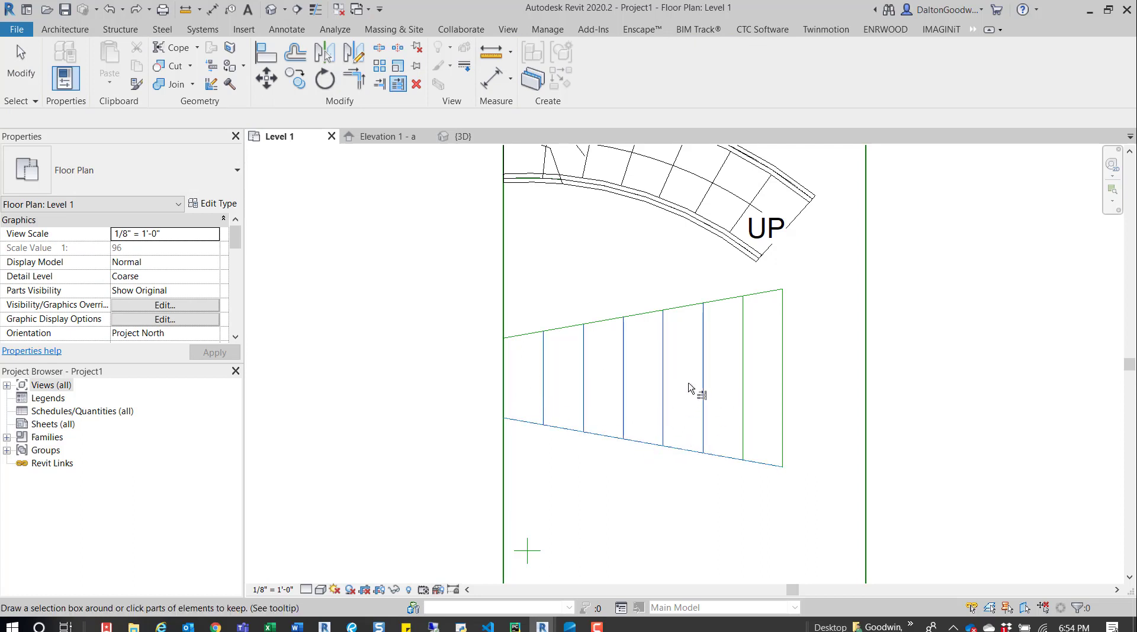
key(Escape)
key(Escape)
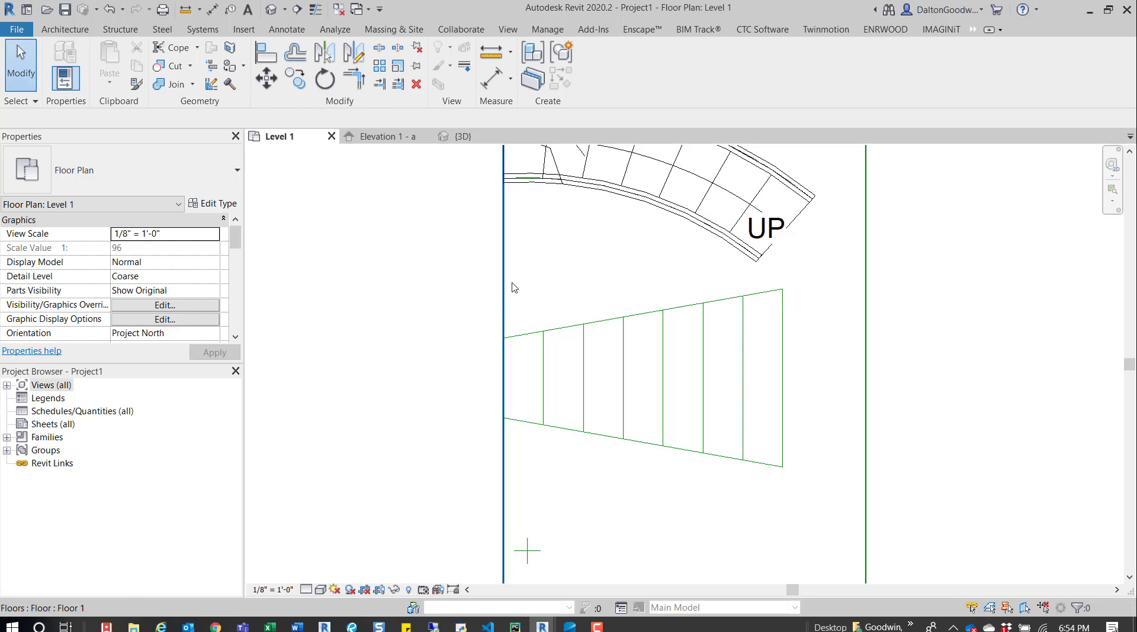
key(l)
key(i)
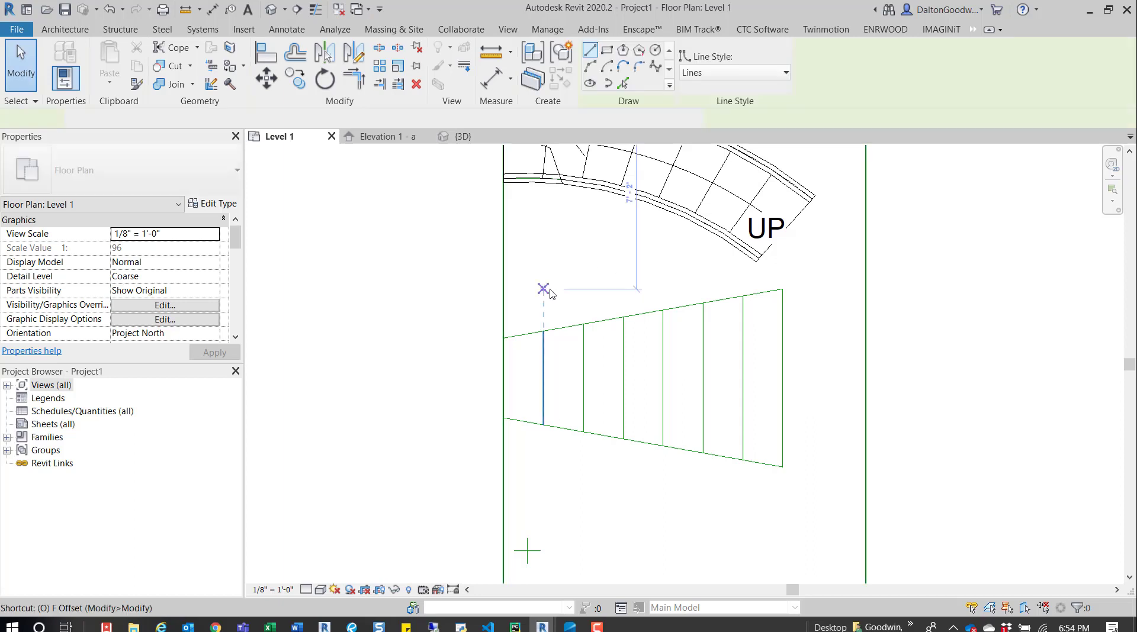
key(Escape)
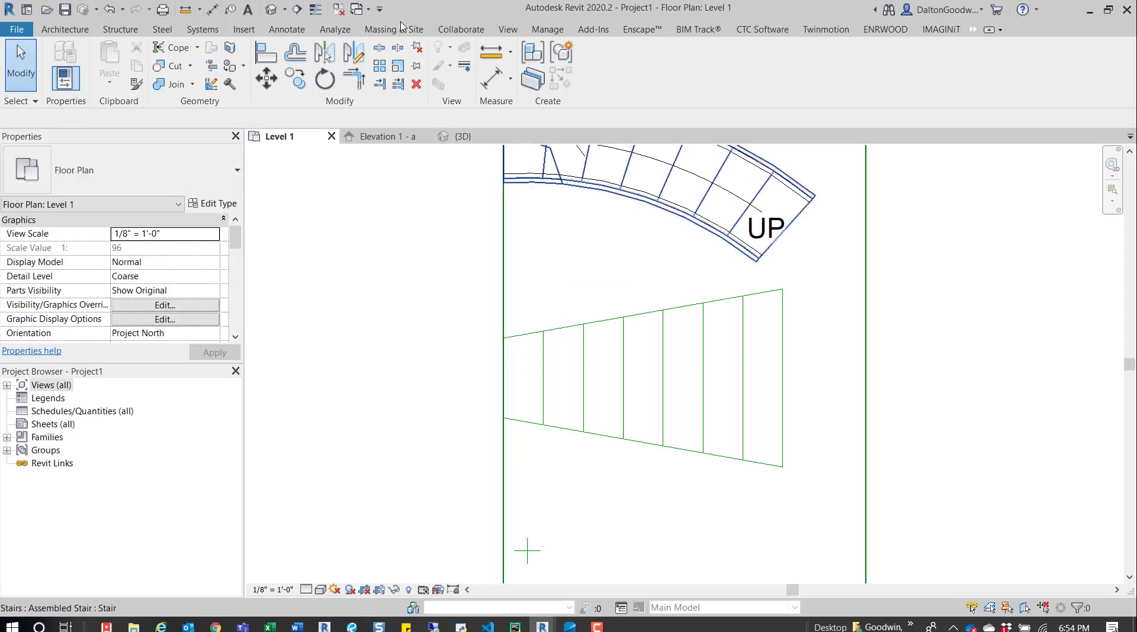
- Start a sketched run for a new stair and pick the upper and lower slanted guide lines as its boundaries
middle_drag(591, 385, 598, 357)
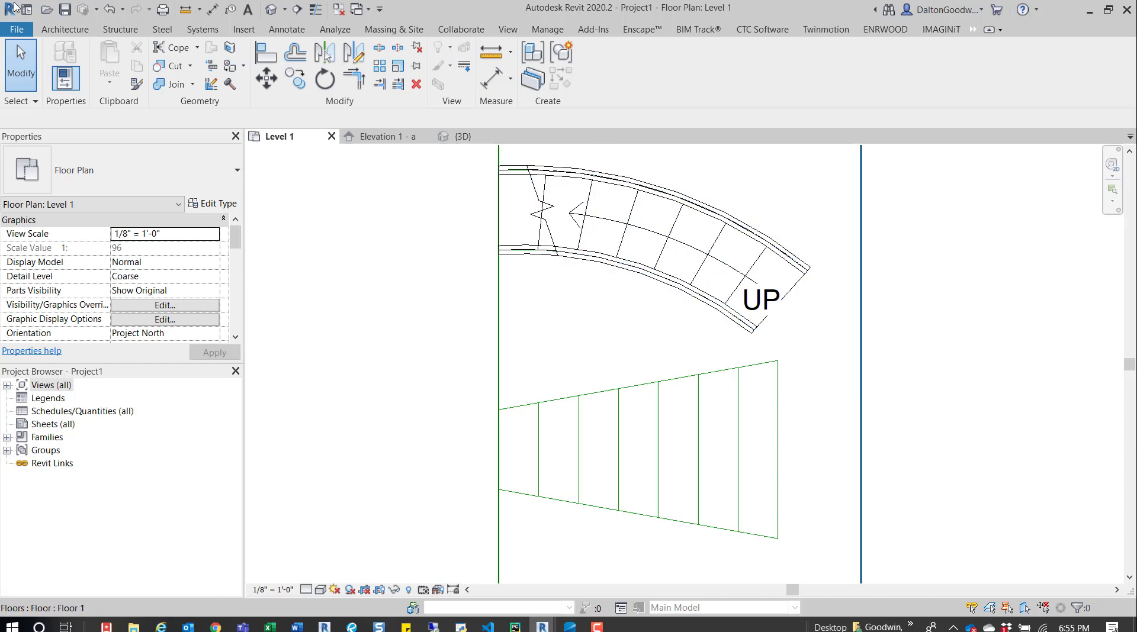
click(78, 29)
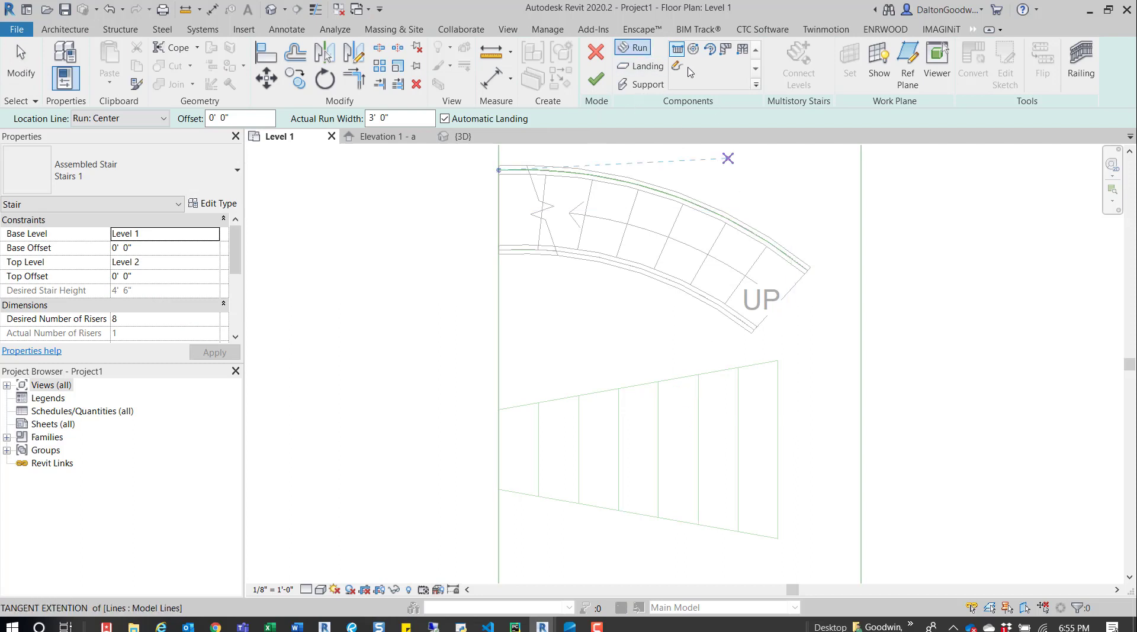
click(677, 66)
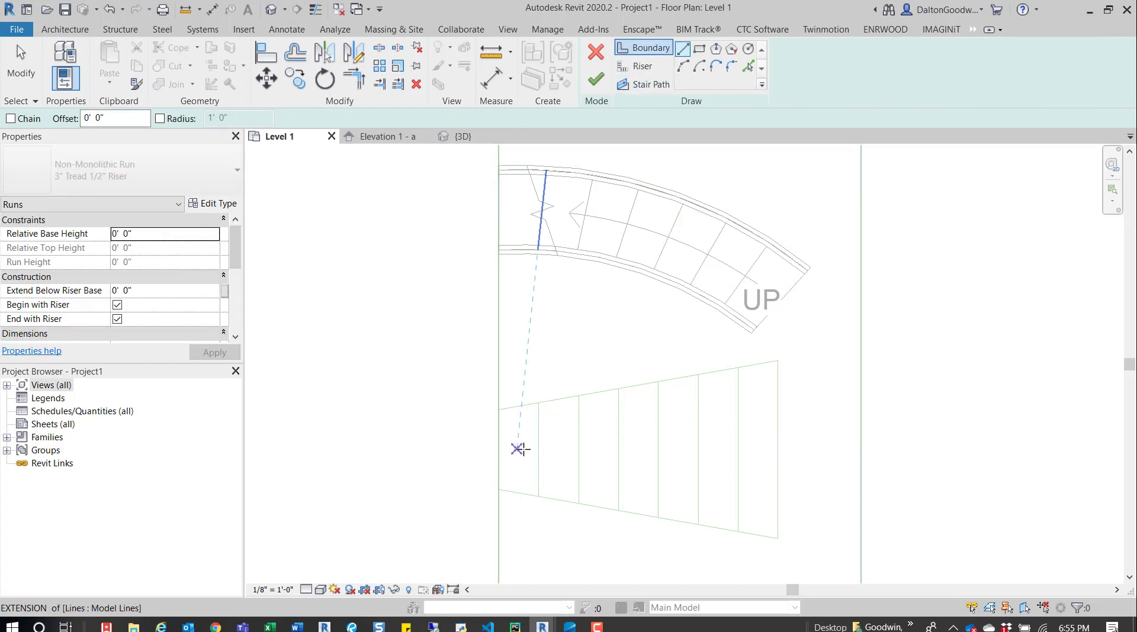
click(748, 68)
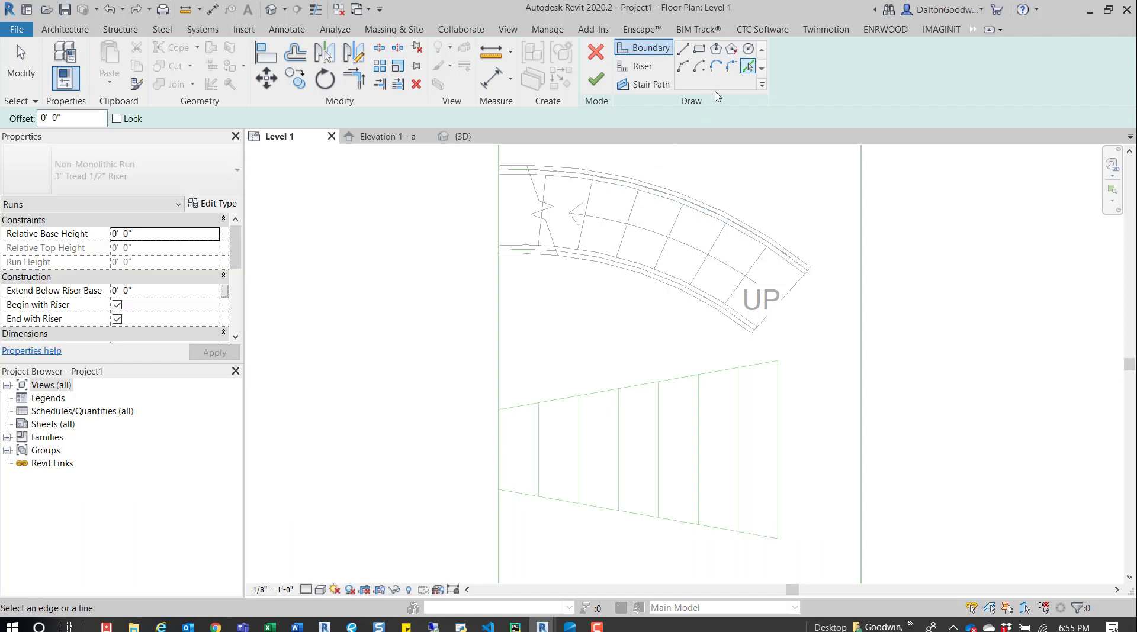
click(681, 379)
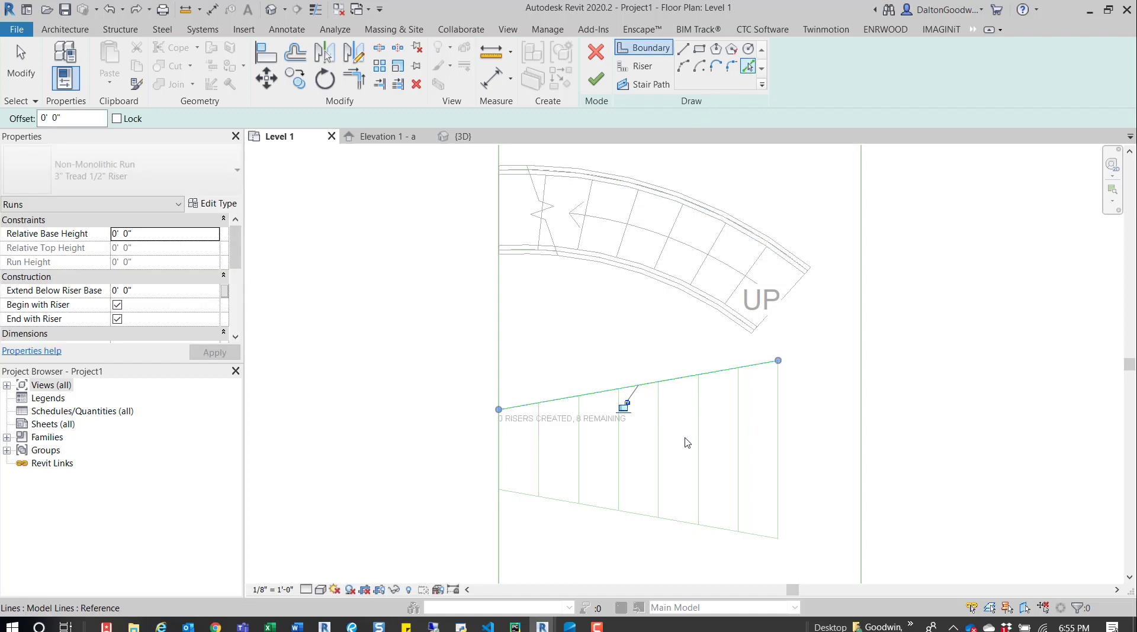
click(680, 521)
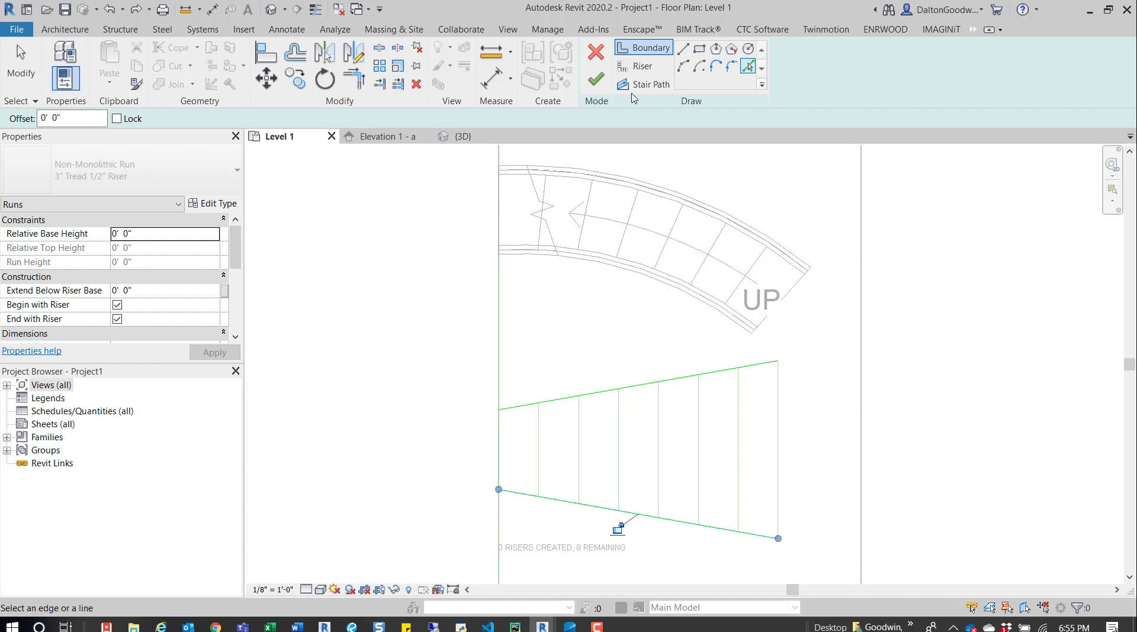
- Pick the vertical guide lines as risers of the run, working from the wide end to the narrow end
click(646, 71)
click(751, 66)
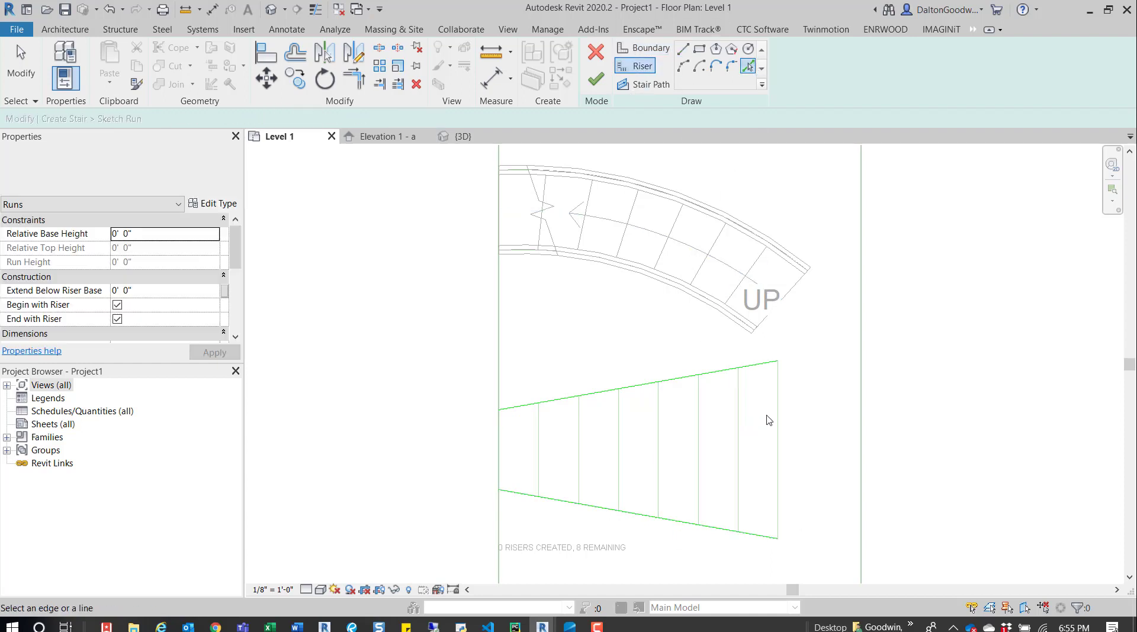
click(779, 415)
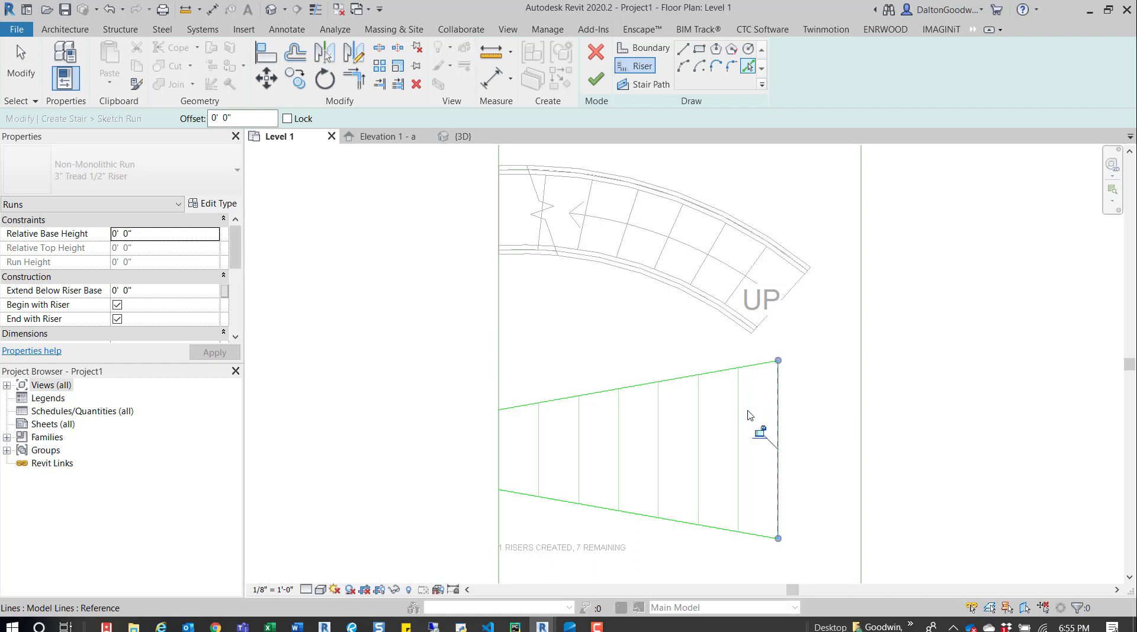
click(739, 429)
click(698, 421)
click(658, 422)
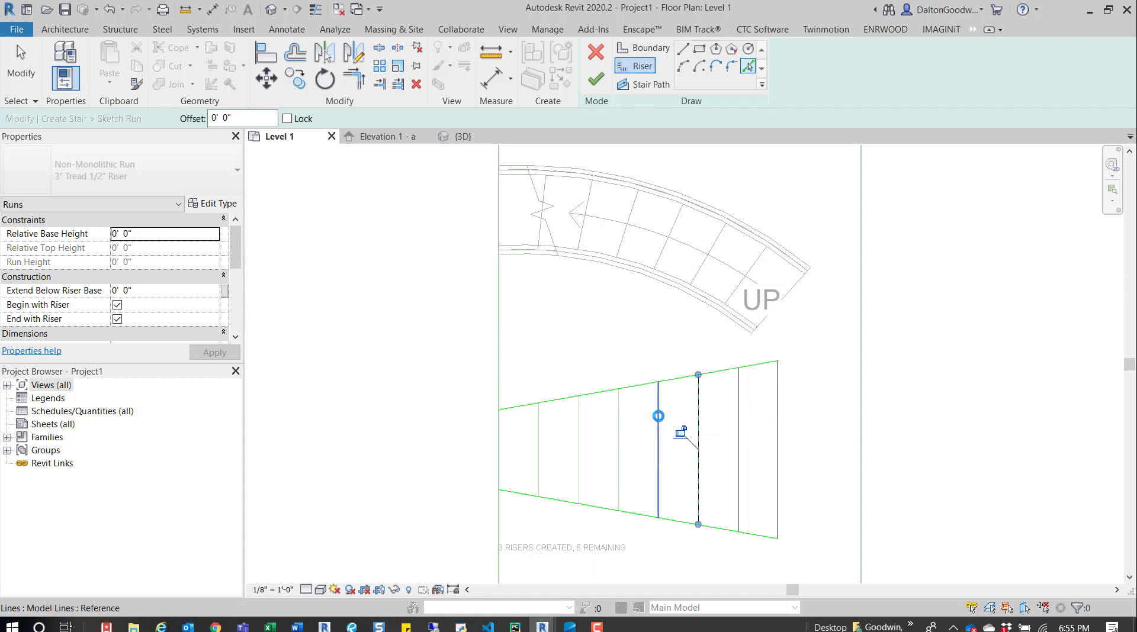
click(619, 422)
click(579, 431)
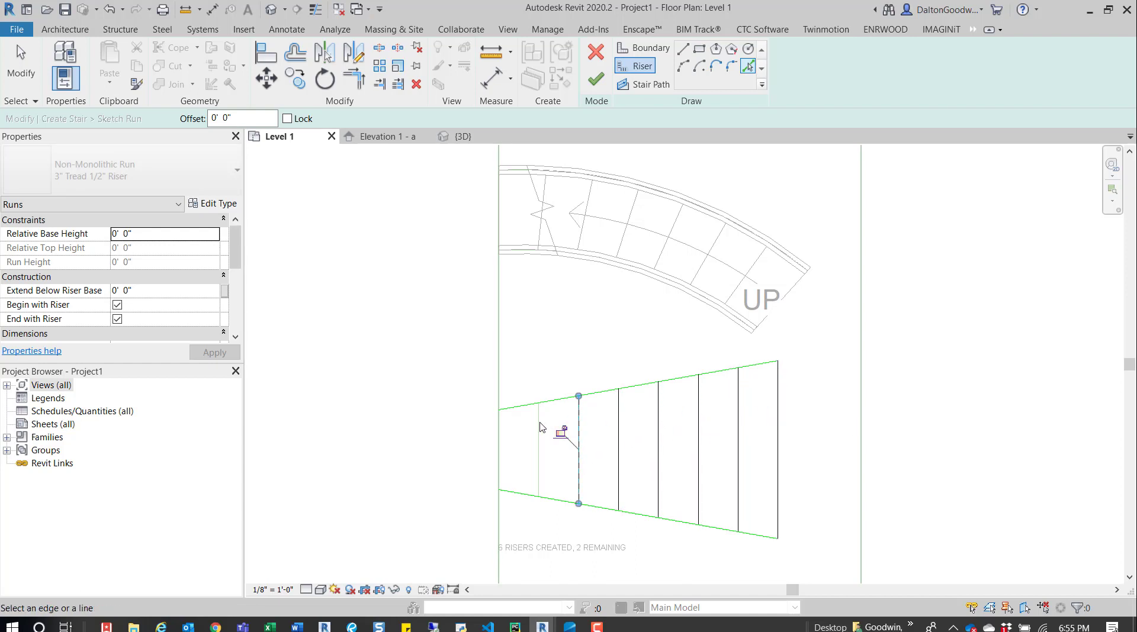
click(539, 432)
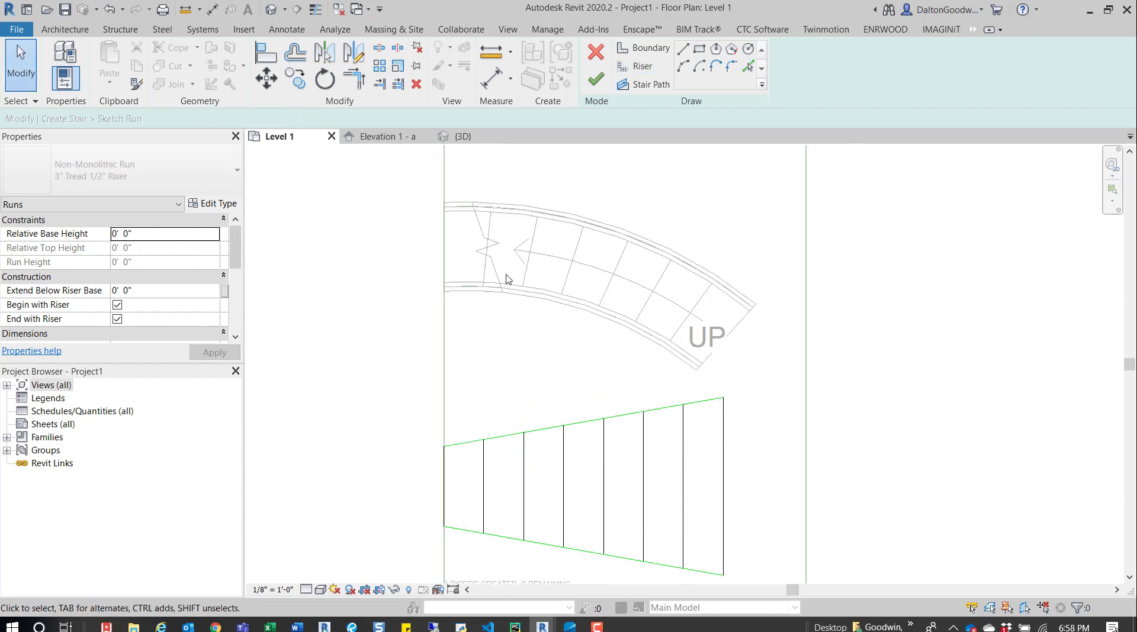
- Draw a straight horizontal stair path through the middle from the narrow end to the wide end, and finish the run sketch
click(645, 84)
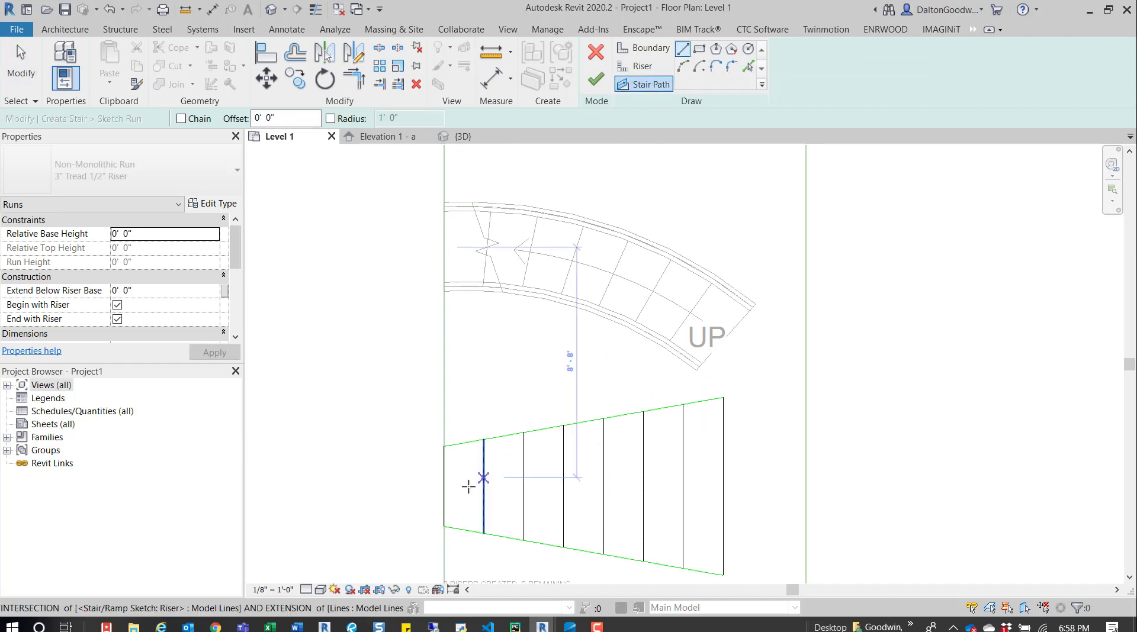
click(444, 487)
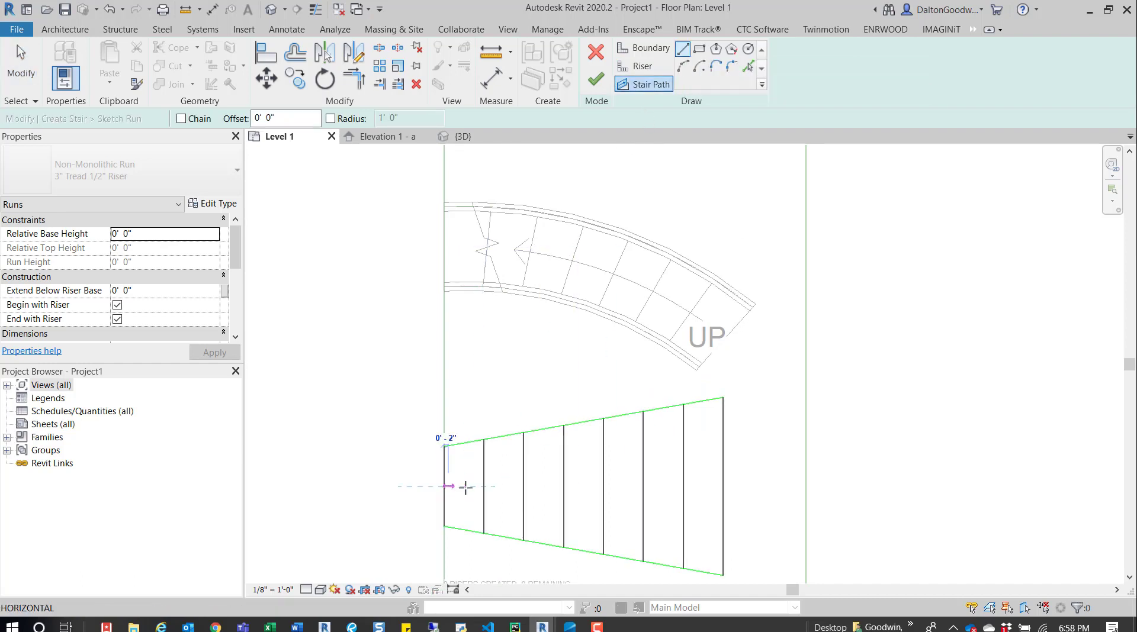
click(722, 487)
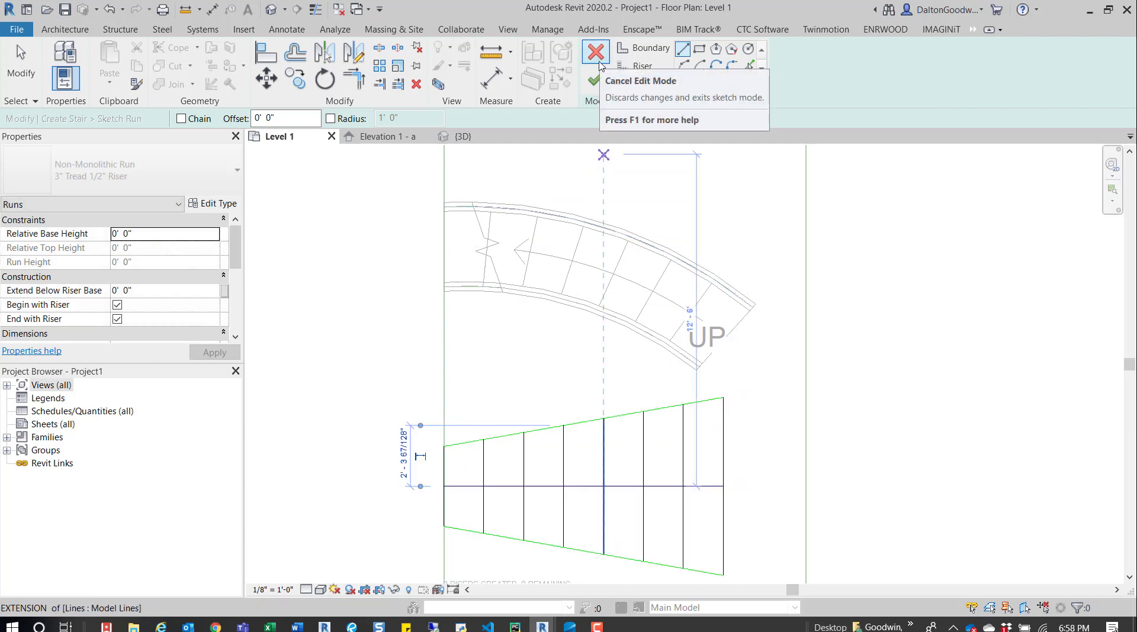
click(594, 80)
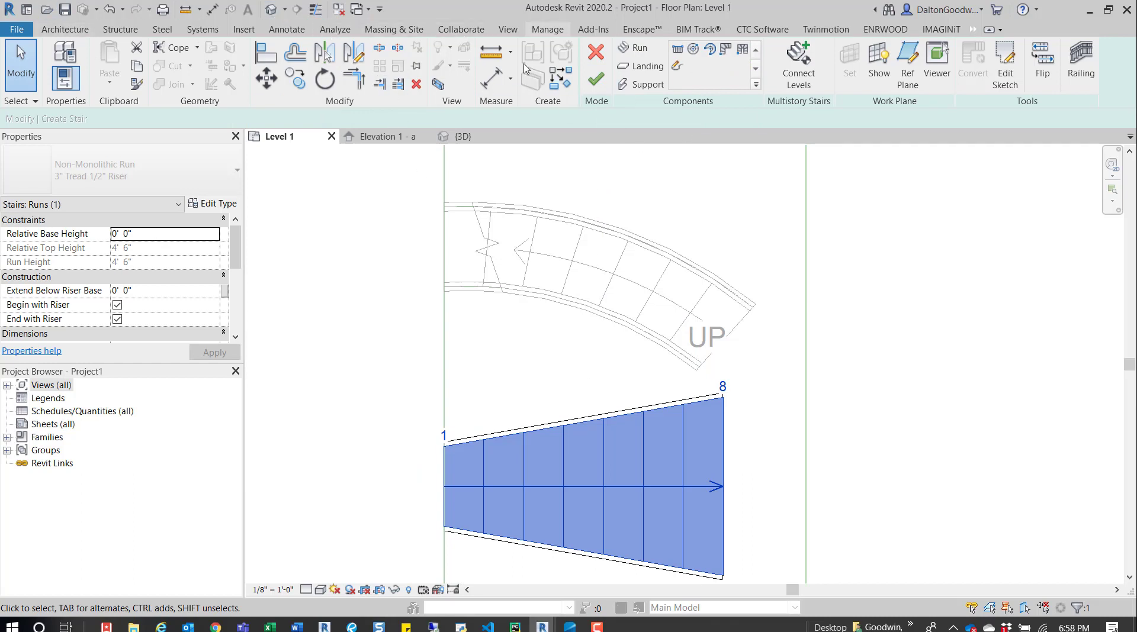
- Flip the splayed stair's direction in the 3D view so it climbs toward the upper floor, and finish the stair
click(273, 10)
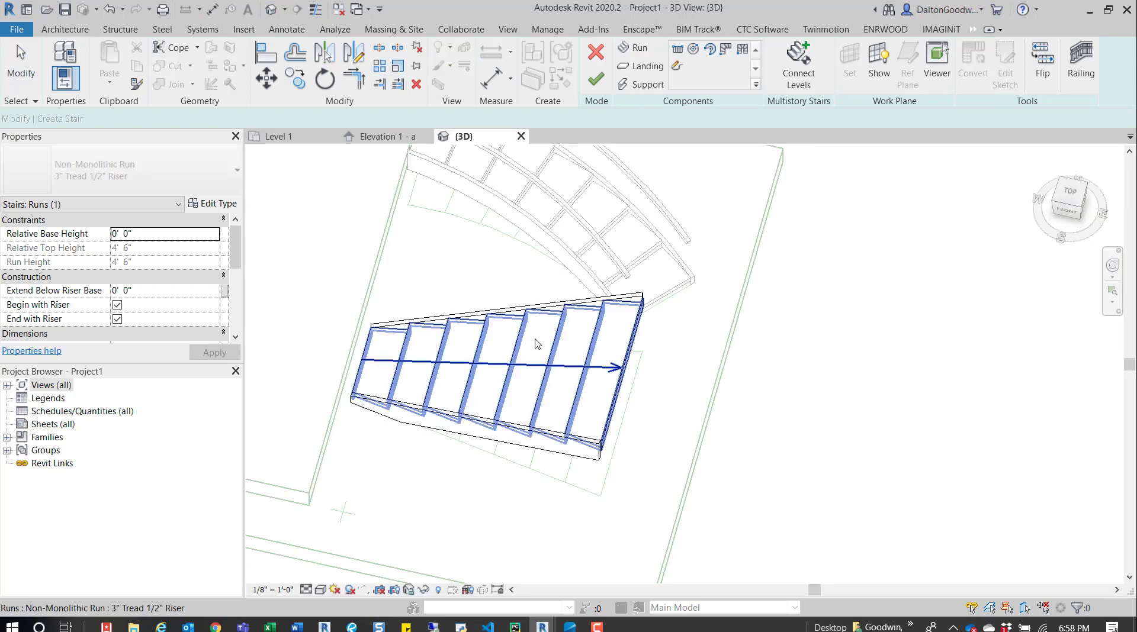
click(1057, 73)
shift+middle_drag(496, 329, 554, 273)
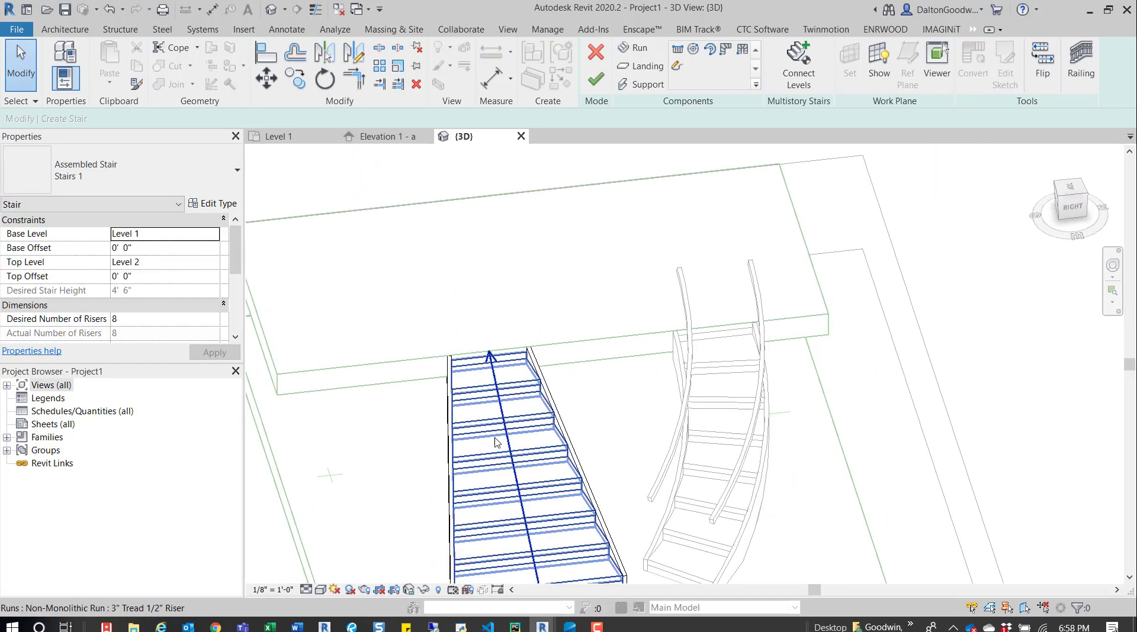
shift+middle_drag(578, 415, 536, 351)
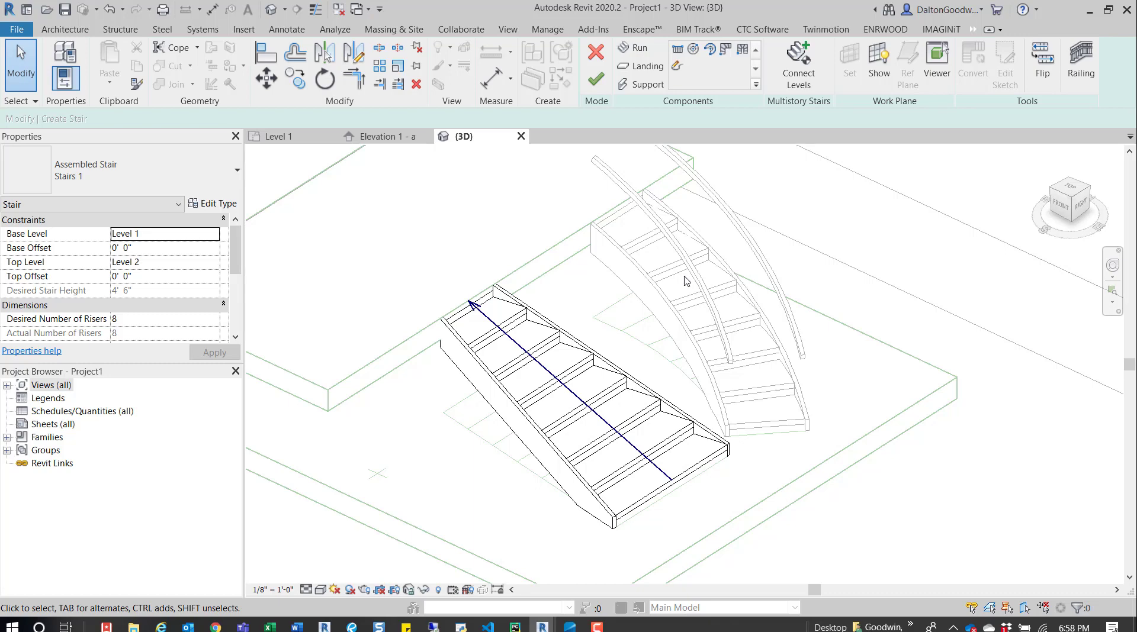
click(597, 81)
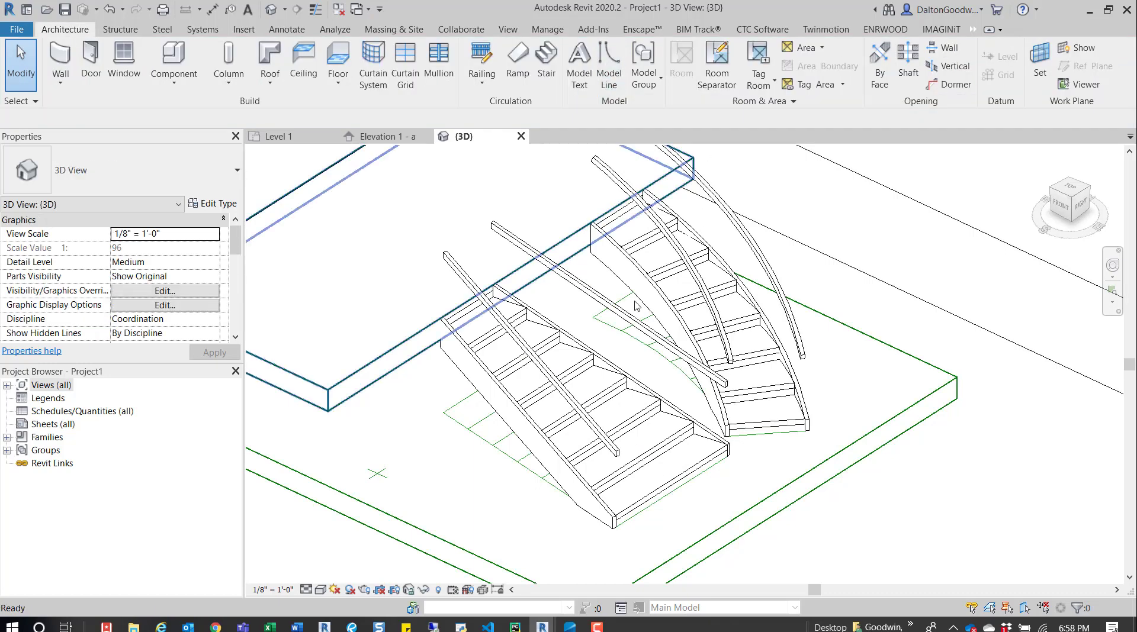